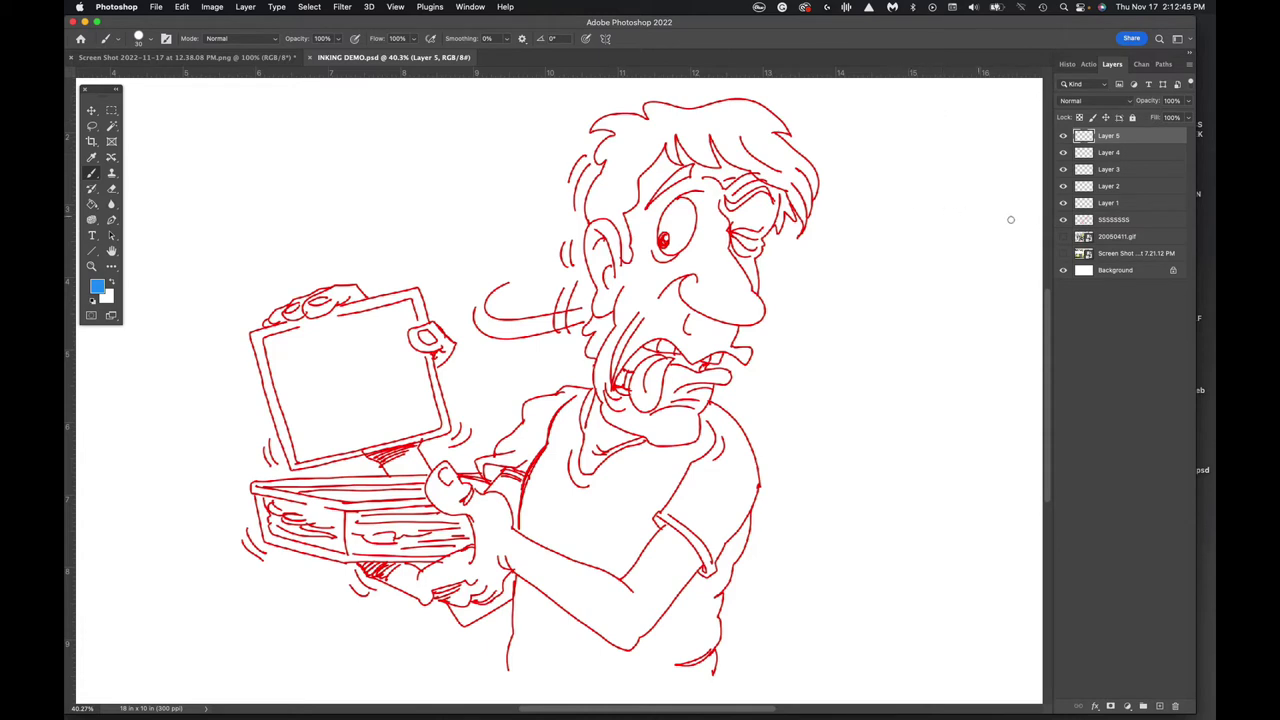
Doodle a blue pen in the top-right corner, then switch to a larger soft round brush
drag(943, 99, 889, 155)
mouse_move(900, 129)
mouse_down()
mouse_move(911, 118)
mouse_move(896, 117)
mouse_move(861, 180)
mouse_move(928, 148)
mouse_up()
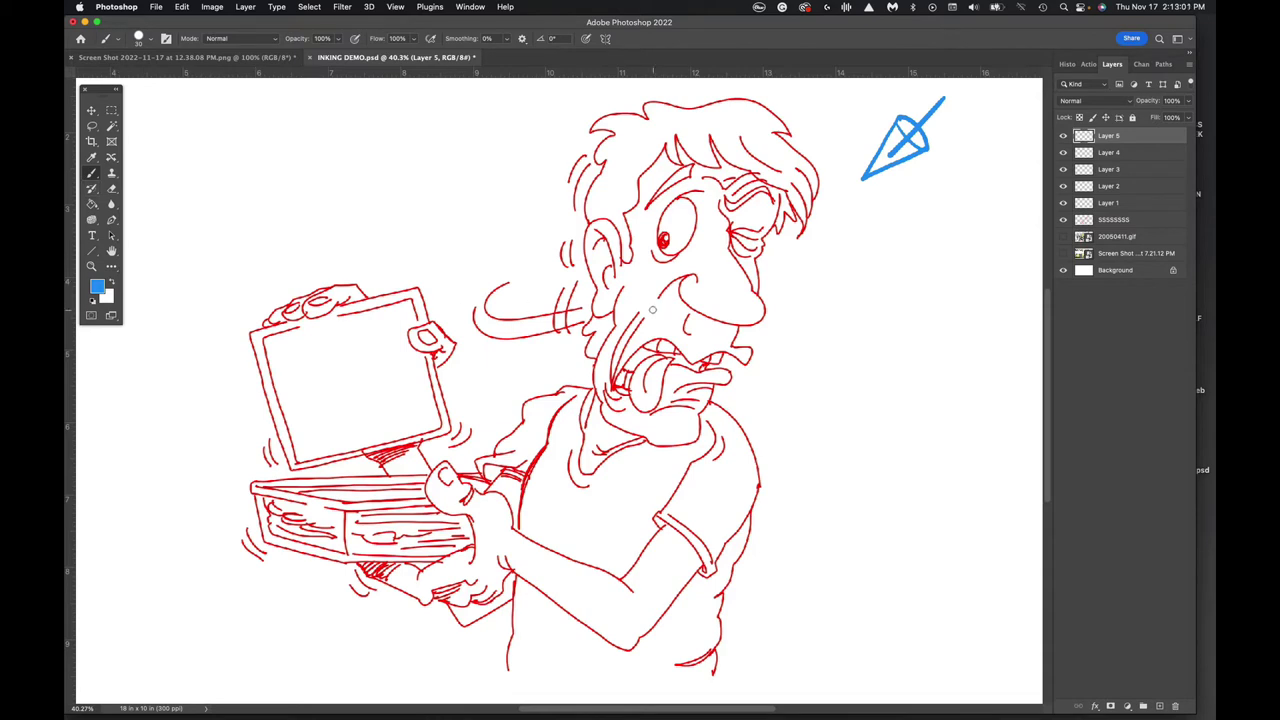
click(150, 38)
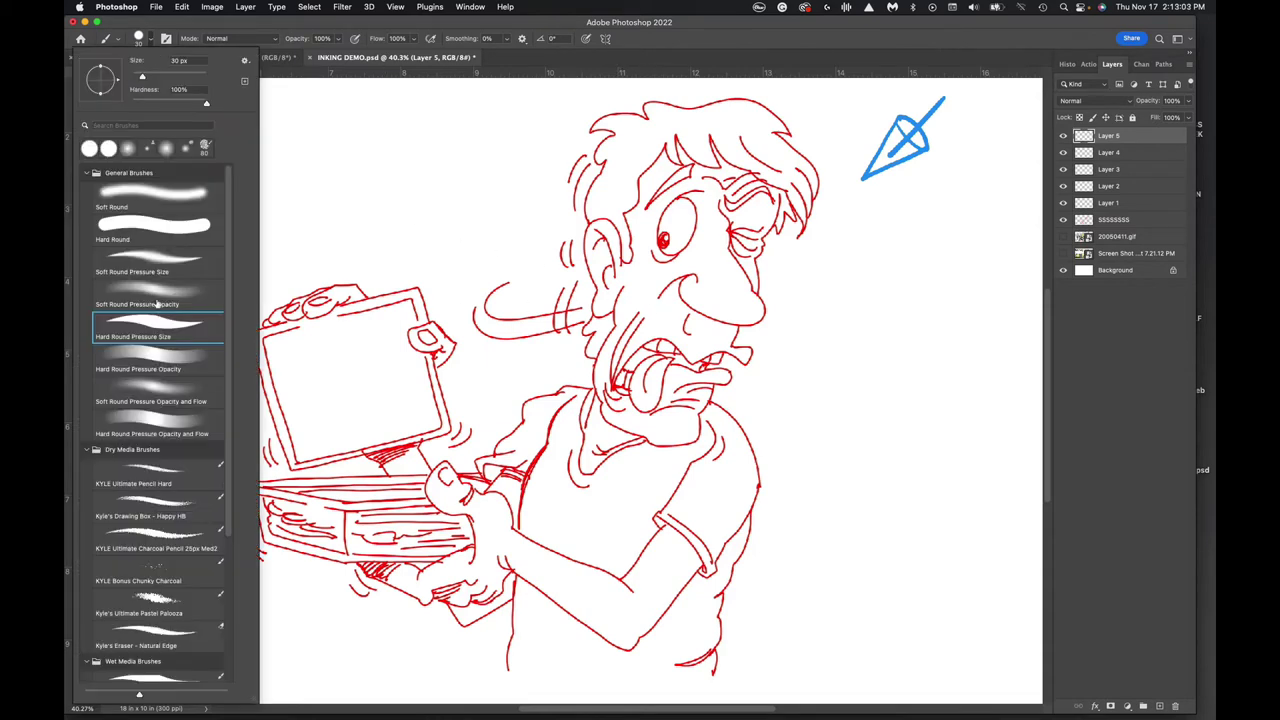
click(262, 57)
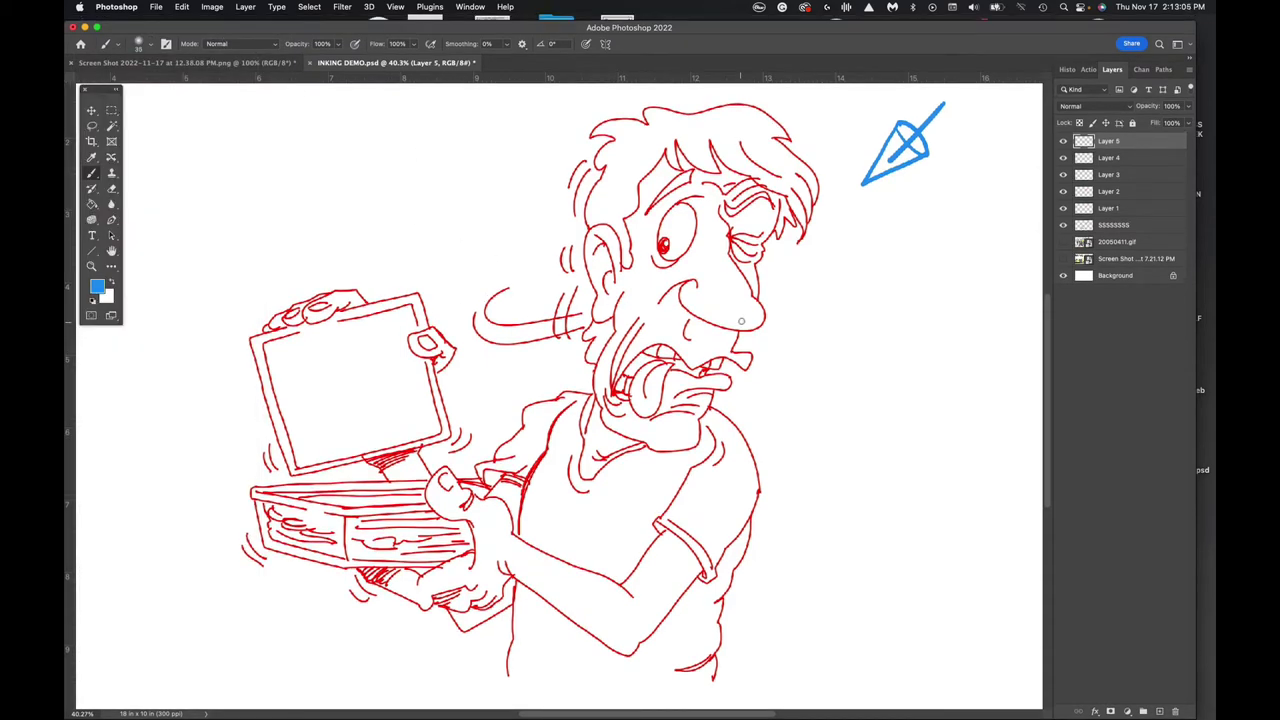
key(bracketright)
key(bracketright)
key(bracketright)
key(bracketright)
key(bracketright)
key(bracketright)
Paint light-blue shading over the hair, nose, cheek, ear and eye-to-mouth area
mouse_move(694, 114)
mouse_down()
mouse_move(640, 123)
mouse_move(600, 165)
mouse_move(600, 245)
mouse_move(632, 260)
mouse_up()
mouse_move(697, 291)
mouse_down()
mouse_move(718, 317)
mouse_move(752, 313)
mouse_move(648, 281)
mouse_move(614, 411)
mouse_move(680, 435)
mouse_up()
mouse_move(620, 285)
mouse_down()
mouse_move(593, 318)
mouse_move(622, 190)
mouse_move(697, 172)
mouse_move(690, 153)
mouse_move(713, 148)
mouse_move(805, 198)
mouse_move(688, 152)
mouse_move(643, 143)
mouse_move(618, 157)
mouse_move(615, 240)
mouse_move(598, 250)
mouse_move(606, 318)
mouse_move(633, 296)
mouse_move(619, 334)
mouse_move(632, 330)
mouse_move(645, 195)
mouse_move(645, 313)
mouse_up()
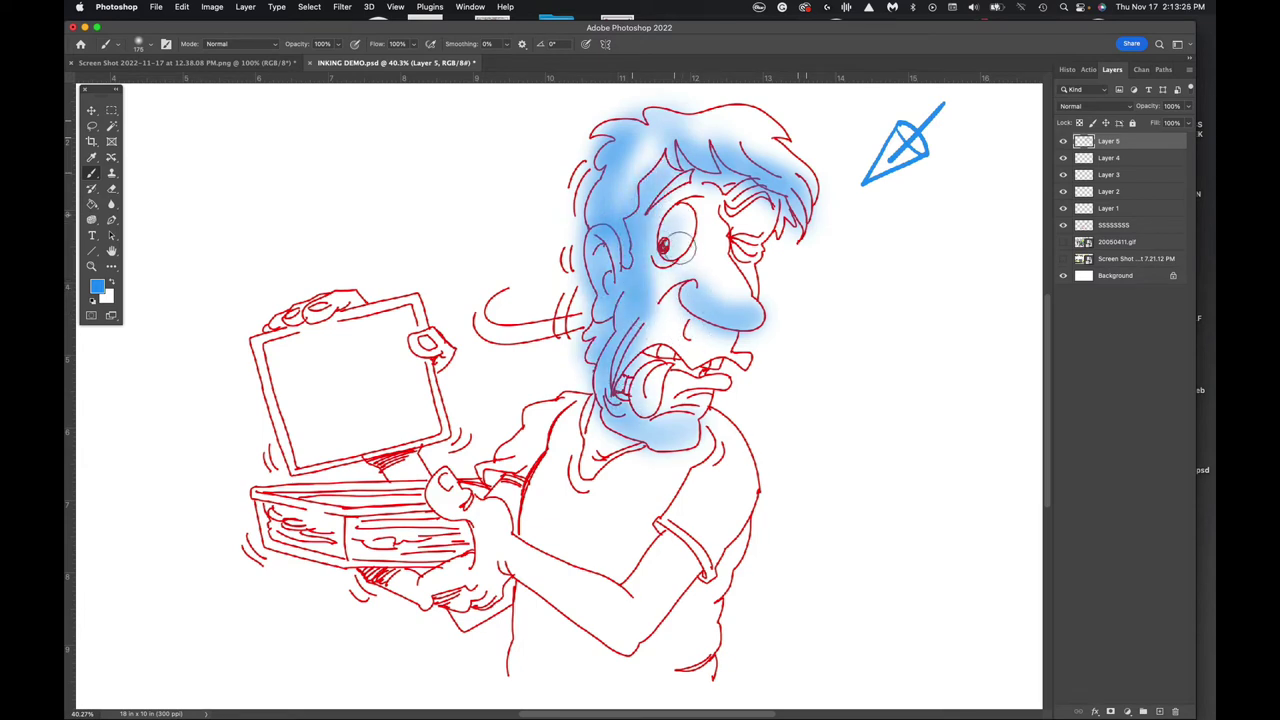
mouse_move(750, 228)
mouse_down()
mouse_move(713, 350)
mouse_move(730, 358)
mouse_move(717, 375)
mouse_move(640, 382)
mouse_move(671, 428)
mouse_move(637, 637)
mouse_move(500, 573)
mouse_move(406, 590)
mouse_move(460, 553)
mouse_move(395, 548)
mouse_move(335, 525)
mouse_up()
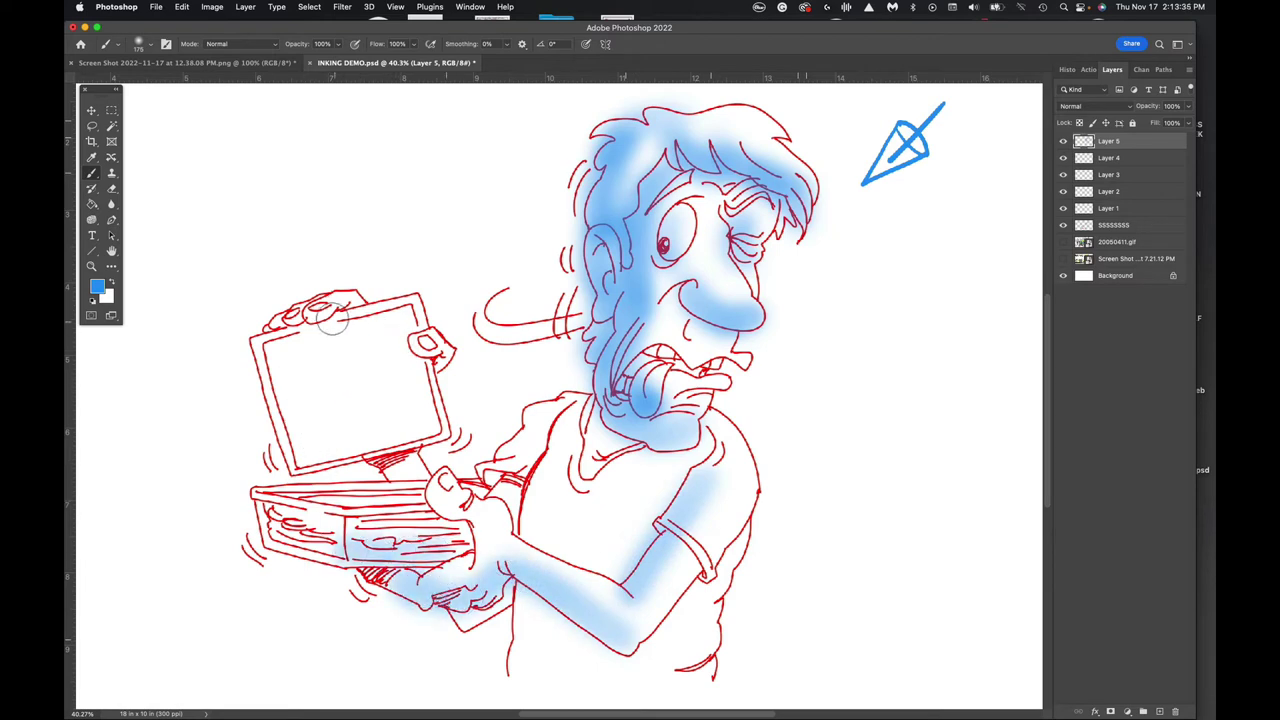
Shade the hands at the laptop, the left sleeve edge and the right shoulder and forearm
drag(332, 323, 285, 330)
drag(408, 320, 435, 362)
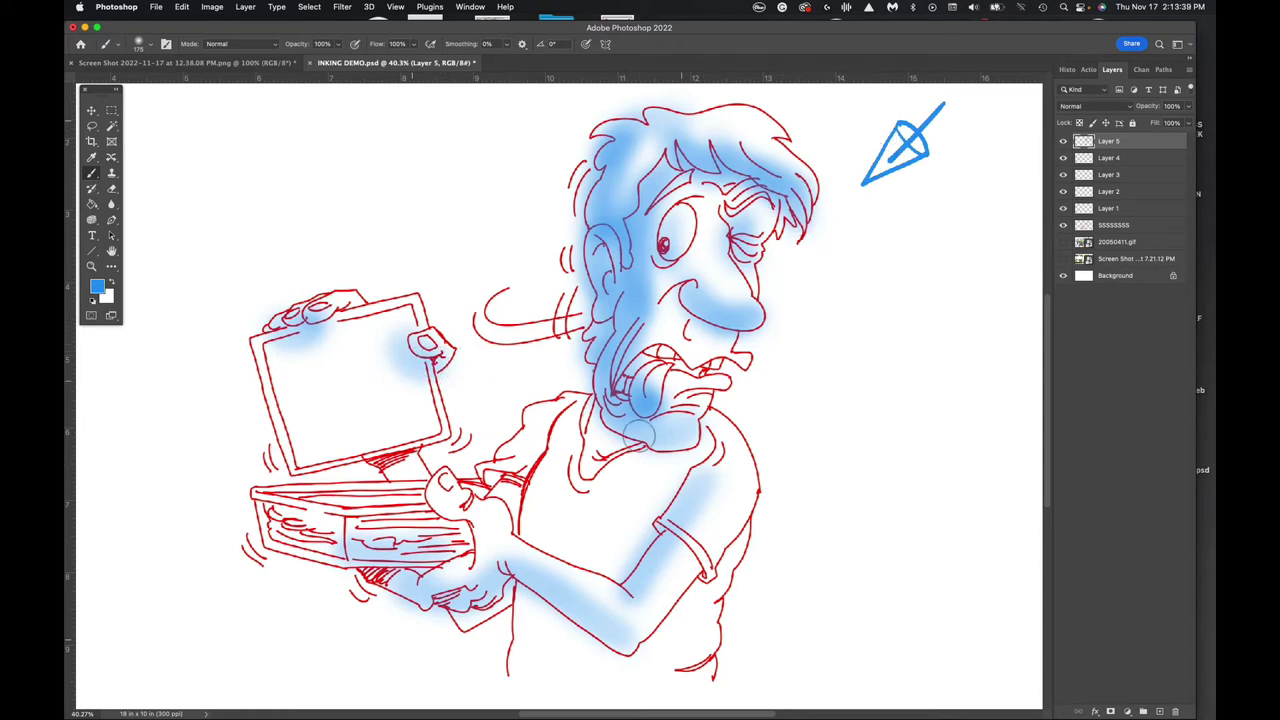
mouse_move(566, 416)
mouse_down()
mouse_move(527, 517)
mouse_move(525, 638)
mouse_move(541, 625)
mouse_move(538, 535)
mouse_move(561, 435)
mouse_move(602, 433)
mouse_move(591, 407)
mouse_move(645, 453)
mouse_move(565, 410)
mouse_move(533, 418)
mouse_move(539, 491)
mouse_up()
mouse_move(727, 425)
mouse_down()
mouse_move(672, 505)
mouse_move(674, 559)
mouse_move(700, 599)
mouse_move(633, 641)
mouse_move(508, 572)
mouse_move(437, 593)
mouse_move(380, 568)
mouse_move(413, 585)
mouse_move(412, 555)
mouse_move(297, 552)
mouse_move(268, 510)
mouse_move(300, 540)
mouse_move(415, 557)
mouse_move(483, 539)
mouse_move(439, 490)
mouse_move(477, 555)
mouse_move(437, 494)
mouse_up()
At 80 px brush size, shade the chin, neck, upper lip, under the nose and the hair's left side
key(bracketleft)
key(bracketleft)
key(bracketleft)
key(bracketleft)
key(bracketleft)
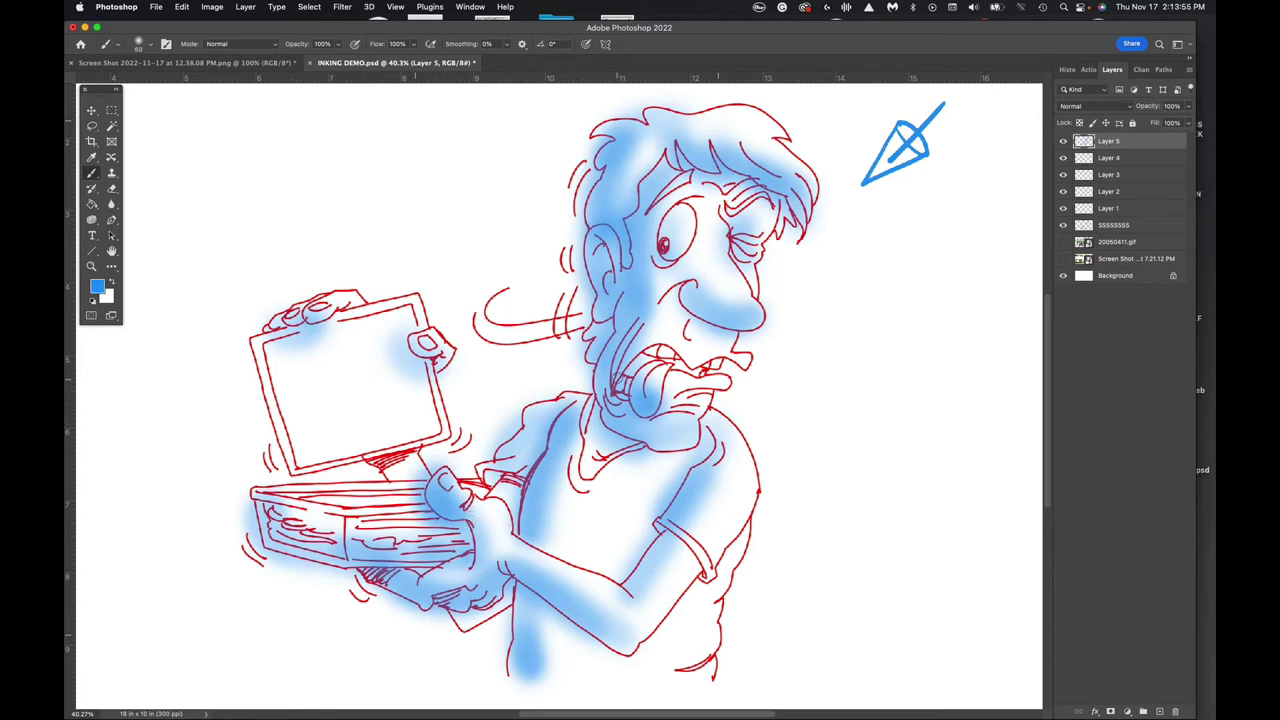
mouse_move(616, 339)
mouse_down()
mouse_move(593, 396)
mouse_move(605, 419)
mouse_move(653, 446)
mouse_move(697, 438)
mouse_move(724, 390)
mouse_move(675, 405)
mouse_up()
mouse_move(742, 370)
mouse_down()
mouse_move(665, 352)
mouse_move(640, 362)
mouse_up()
mouse_move(750, 332)
mouse_down()
mouse_move(705, 322)
mouse_move(688, 284)
mouse_move(682, 296)
mouse_move(660, 234)
mouse_move(664, 258)
mouse_move(666, 210)
mouse_move(662, 234)
mouse_move(685, 255)
mouse_up()
mouse_move(599, 182)
mouse_down()
mouse_move(594, 228)
mouse_move(604, 166)
mouse_move(633, 127)
mouse_move(631, 198)
mouse_move(598, 287)
mouse_move(610, 305)
mouse_move(608, 257)
mouse_up()
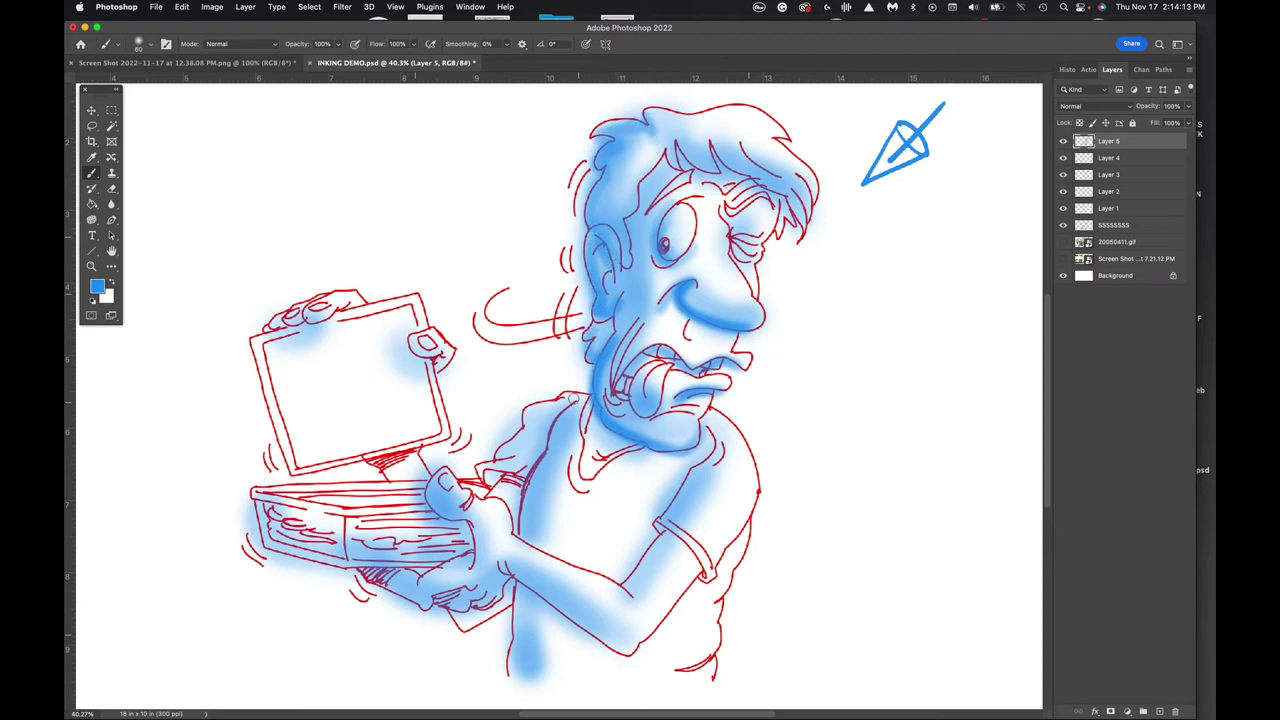
Shade the shoulders, laptop hinge and base, elbow, lower-left torso and around the thumb
mouse_move(578, 400)
mouse_down()
mouse_move(525, 421)
mouse_move(504, 456)
mouse_move(535, 462)
mouse_up()
mouse_move(400, 462)
mouse_down()
mouse_move(380, 472)
mouse_move(395, 484)
mouse_up()
mouse_move(274, 527)
mouse_down()
mouse_move(320, 550)
mouse_move(265, 515)
mouse_move(350, 562)
mouse_move(455, 566)
mouse_up()
mouse_move(370, 592)
mouse_down()
mouse_move(420, 600)
mouse_move(470, 585)
mouse_move(470, 605)
mouse_move(530, 578)
mouse_move(605, 640)
mouse_move(650, 648)
mouse_up()
mouse_move(676, 596)
mouse_down()
mouse_move(692, 562)
mouse_move(684, 538)
mouse_move(700, 562)
mouse_move(670, 540)
mouse_move(702, 572)
mouse_move(728, 545)
mouse_move(698, 670)
mouse_up()
mouse_move(522, 616)
mouse_down()
mouse_move(514, 645)
mouse_move(503, 608)
mouse_move(536, 533)
mouse_move(528, 488)
mouse_move(566, 414)
mouse_move(514, 481)
mouse_move(480, 466)
mouse_move(540, 416)
mouse_move(590, 410)
mouse_move(658, 166)
mouse_move(762, 182)
mouse_move(800, 228)
mouse_move(779, 196)
mouse_move(744, 180)
mouse_move(727, 212)
mouse_move(752, 231)
mouse_move(735, 255)
mouse_move(726, 217)
mouse_move(676, 264)
mouse_move(636, 234)
mouse_move(637, 214)
mouse_up()
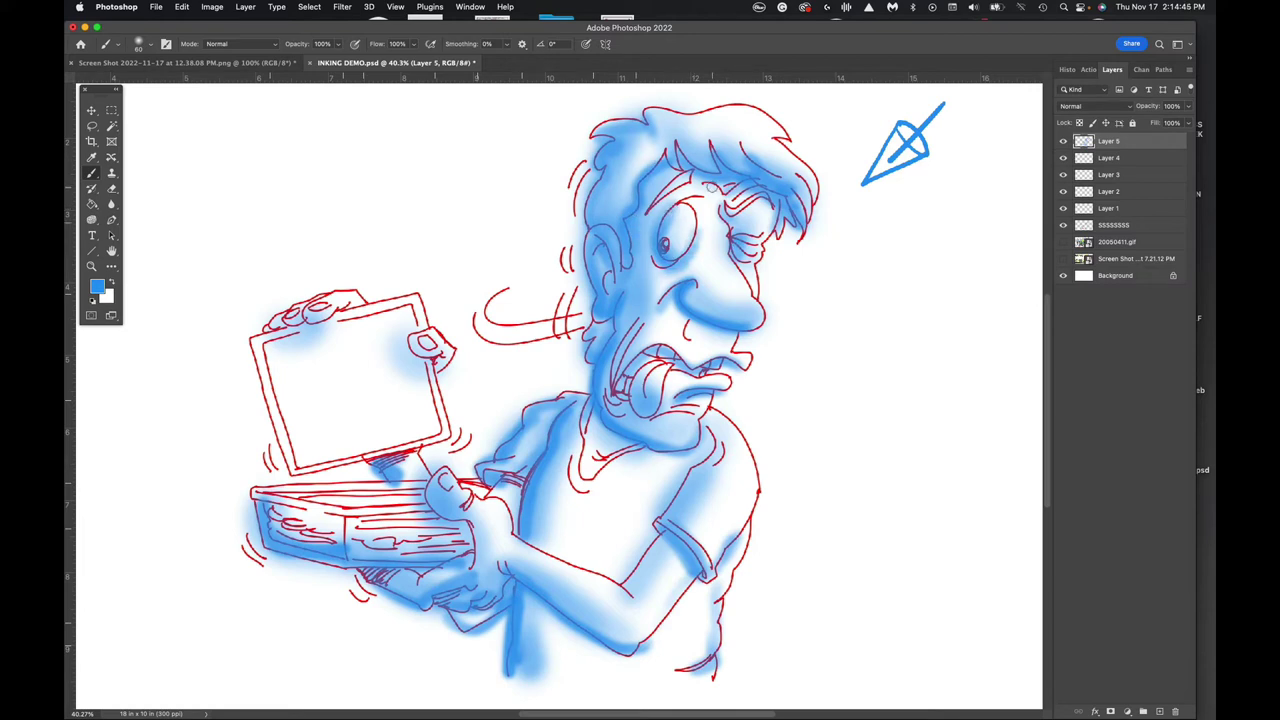
mouse_move(453, 343)
mouse_down()
mouse_move(440, 371)
mouse_move(419, 358)
mouse_move(405, 341)
mouse_move(419, 331)
mouse_move(410, 308)
mouse_move(288, 323)
mouse_move(263, 332)
mouse_move(259, 352)
mouse_move(253, 342)
mouse_move(280, 446)
mouse_move(373, 468)
mouse_up()
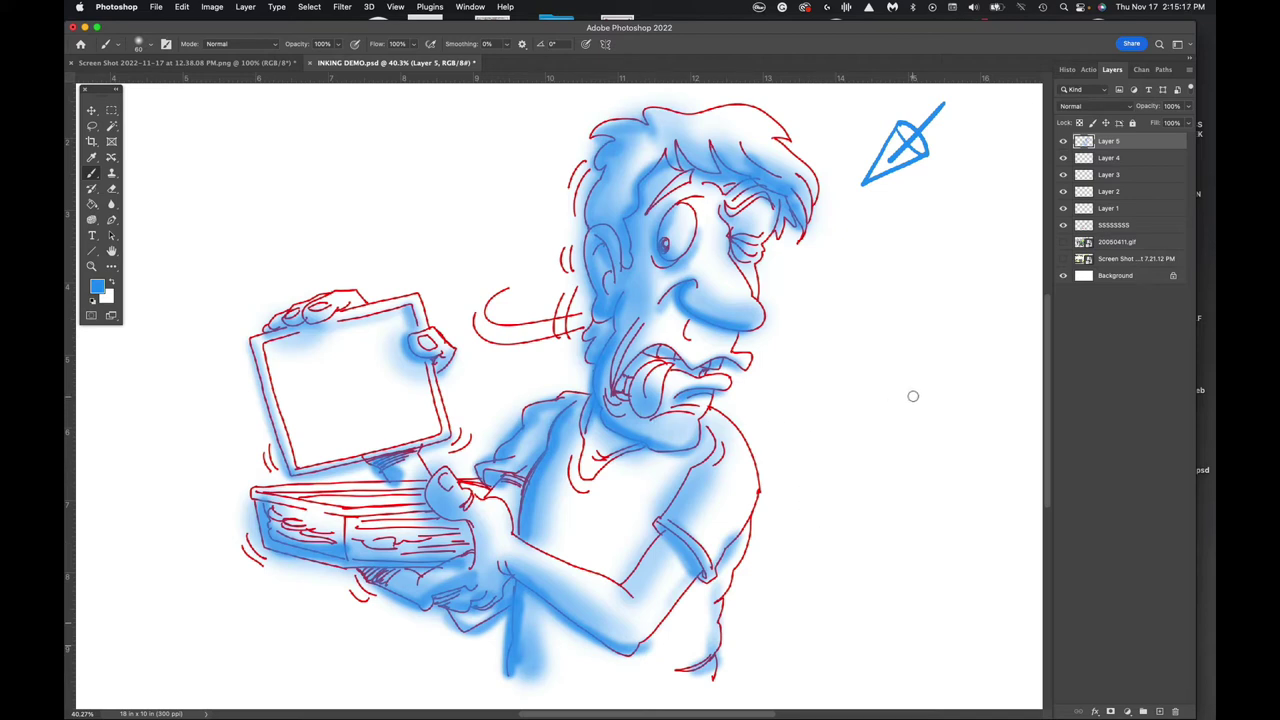
Hide Layer 5 and set the foreground colour to darker blue 167cd3
click(1064, 142)
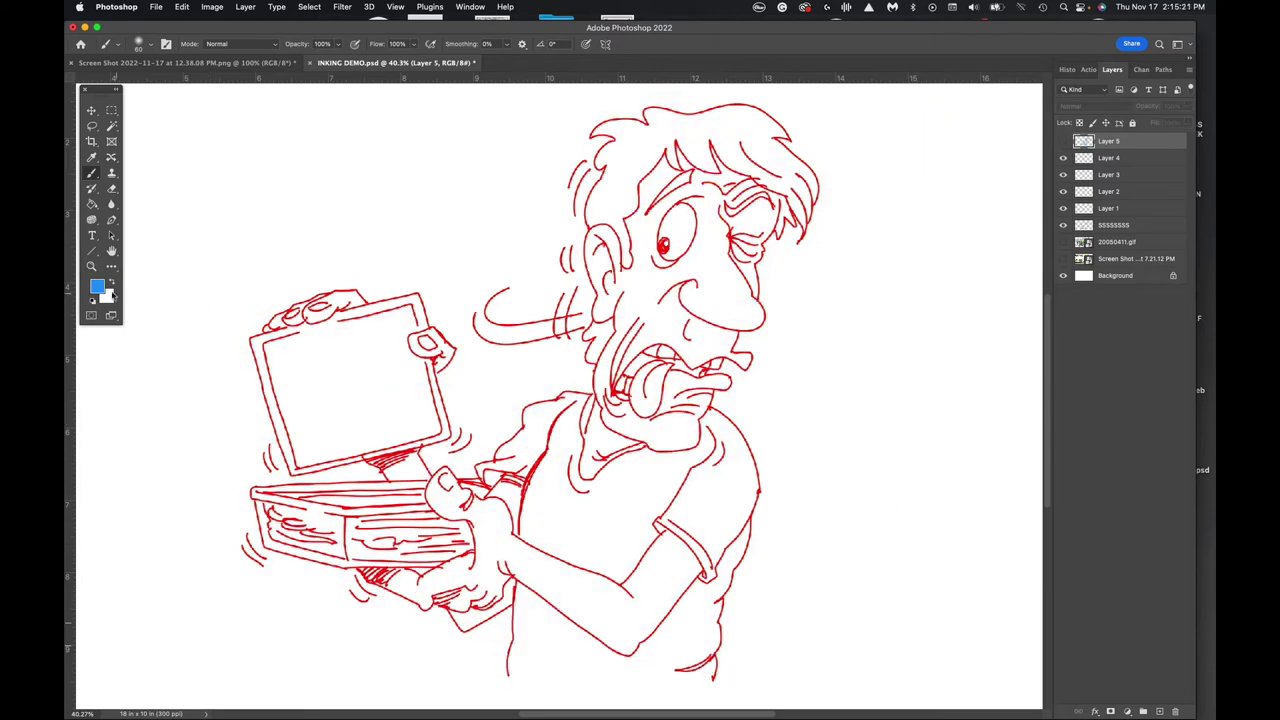
click(97, 287)
click(303, 508)
click(423, 476)
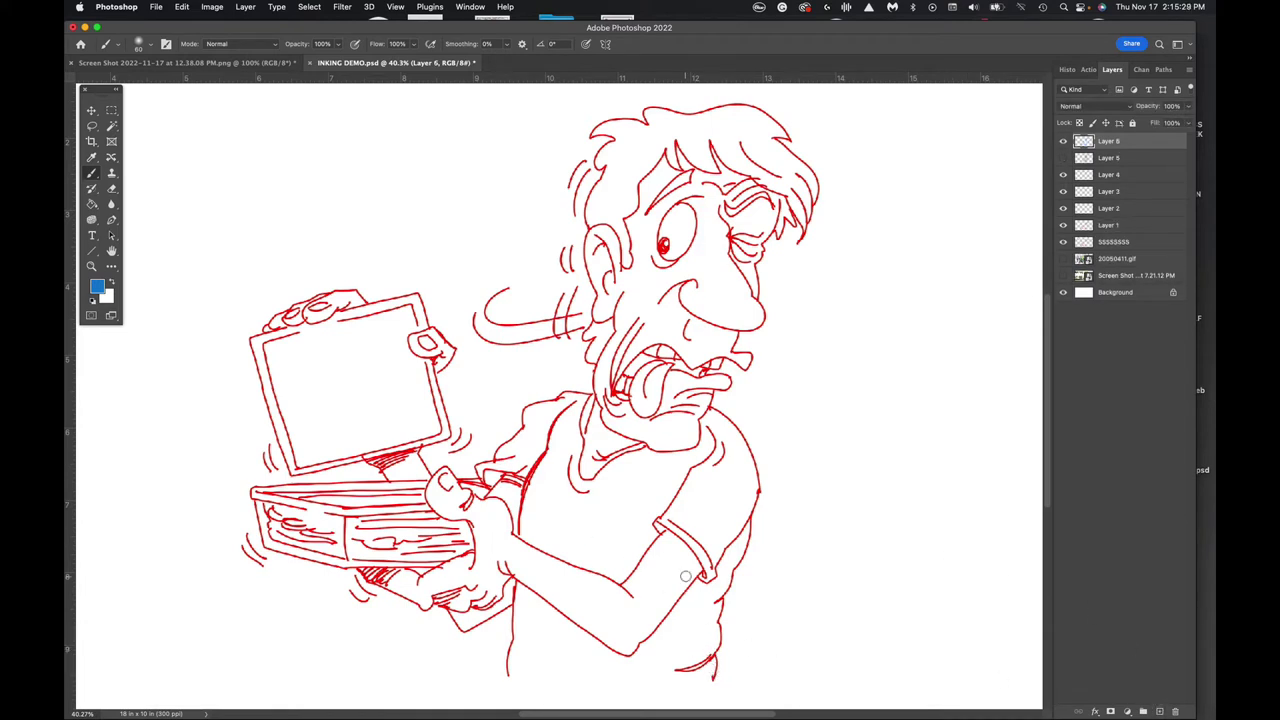
Trace the darker blue band up the back, over the head and along the torso's right side
mouse_move(713, 672)
mouse_down()
mouse_move(752, 530)
mouse_move(750, 450)
mouse_move(712, 400)
mouse_move(722, 362)
mouse_move(752, 352)
mouse_move(768, 322)
mouse_move(758, 310)
mouse_up()
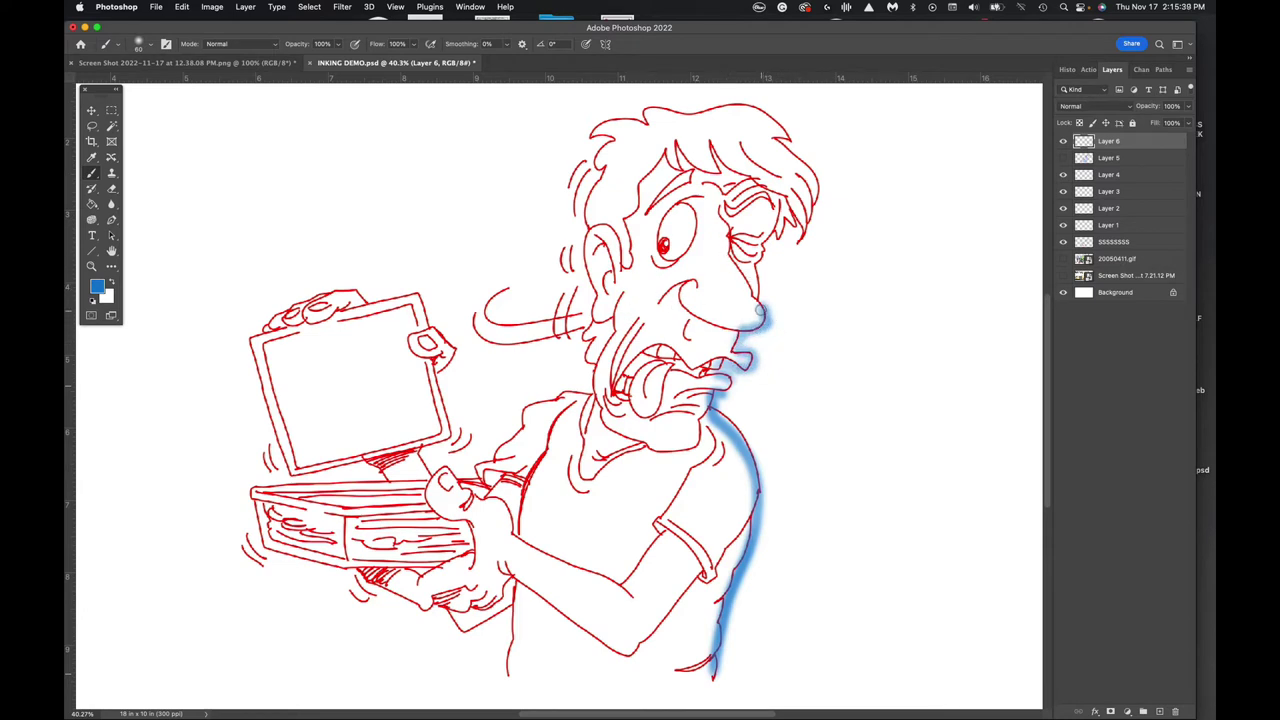
mouse_move(762, 308)
mouse_down()
mouse_move(752, 262)
mouse_move(790, 238)
mouse_move(818, 182)
mouse_move(752, 114)
mouse_move(625, 112)
mouse_move(585, 212)
mouse_move(588, 350)
mouse_move(502, 452)
mouse_move(452, 476)
mouse_move(420, 308)
mouse_move(340, 292)
mouse_move(252, 340)
mouse_move(286, 480)
mouse_move(378, 462)
mouse_move(332, 480)
mouse_move(262, 535)
mouse_move(262, 550)
mouse_move(414, 572)
mouse_move(428, 606)
mouse_move(500, 606)
mouse_move(461, 628)
mouse_move(512, 645)
mouse_move(510, 618)
mouse_move(255, 540)
mouse_up()
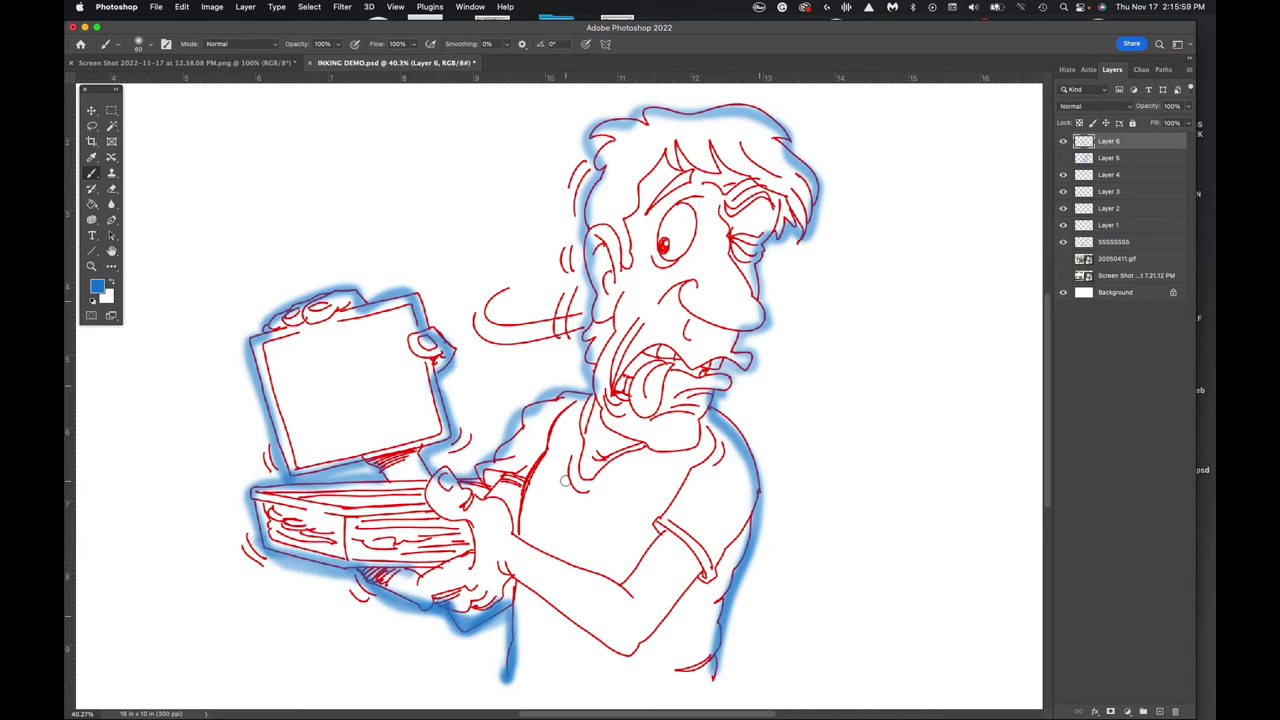
mouse_move(714, 672)
mouse_down()
mouse_move(755, 476)
mouse_move(713, 410)
mouse_move(729, 394)
mouse_move(723, 367)
mouse_move(752, 338)
mouse_up()
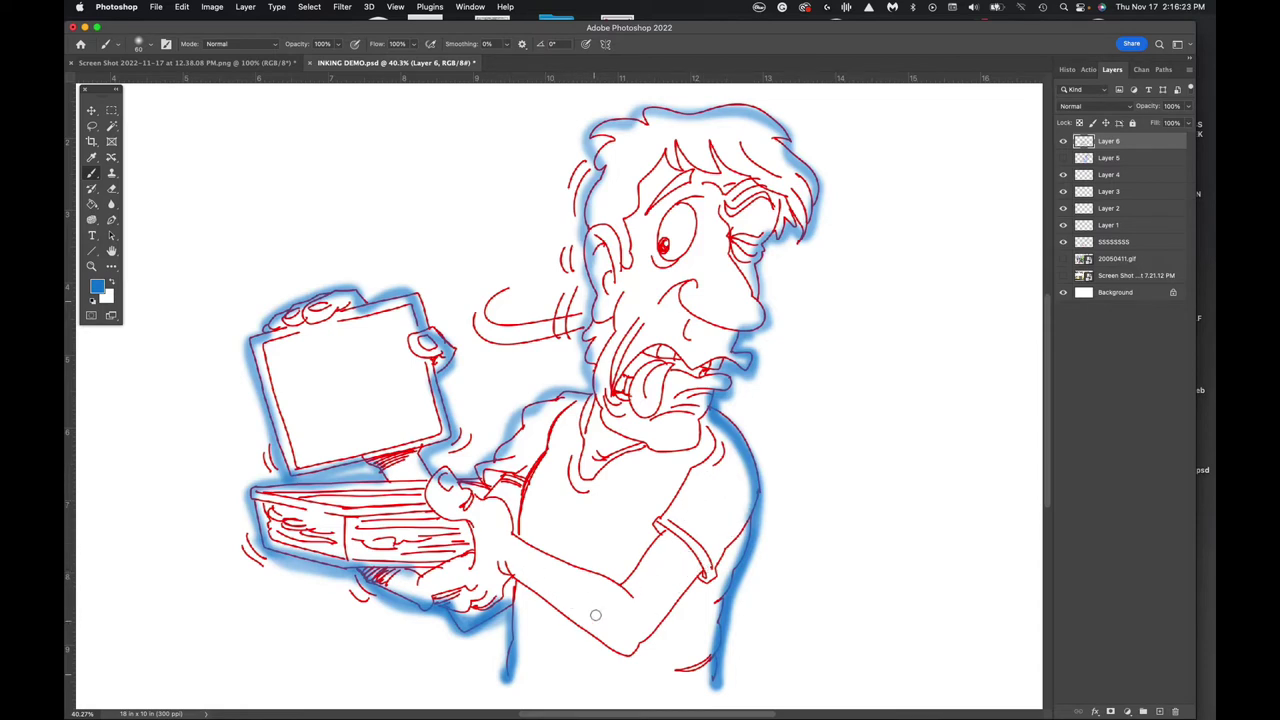
Add darker blue strokes along the shirt's right edge, sleeve, neck, collar and under the nose
mouse_move(756, 530)
mouse_down()
mouse_move(720, 405)
mouse_move(750, 362)
mouse_move(745, 340)
mouse_up()
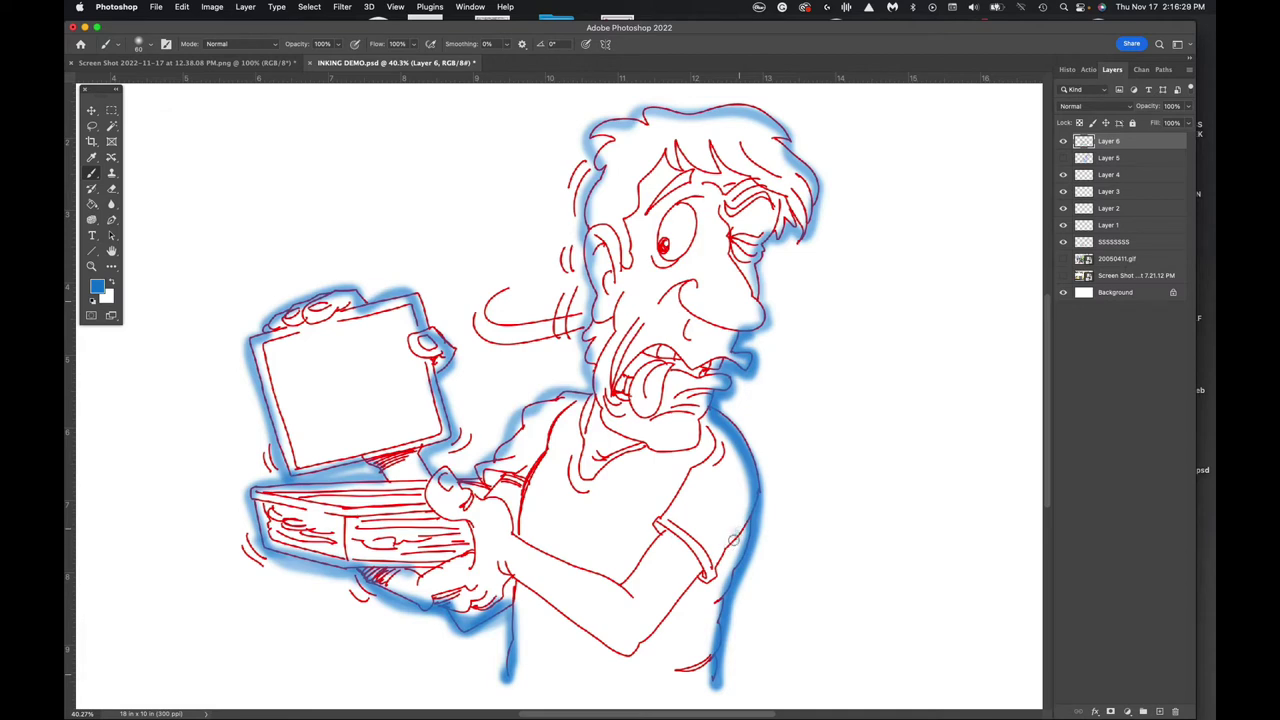
mouse_move(740, 527)
mouse_down()
mouse_move(616, 653)
mouse_move(523, 588)
mouse_move(499, 593)
mouse_move(535, 590)
mouse_move(577, 618)
mouse_move(620, 601)
mouse_move(676, 533)
mouse_move(627, 582)
mouse_move(695, 472)
mouse_move(687, 534)
mouse_move(700, 556)
mouse_move(673, 532)
mouse_move(697, 563)
mouse_move(649, 546)
mouse_move(617, 584)
mouse_move(523, 548)
mouse_up()
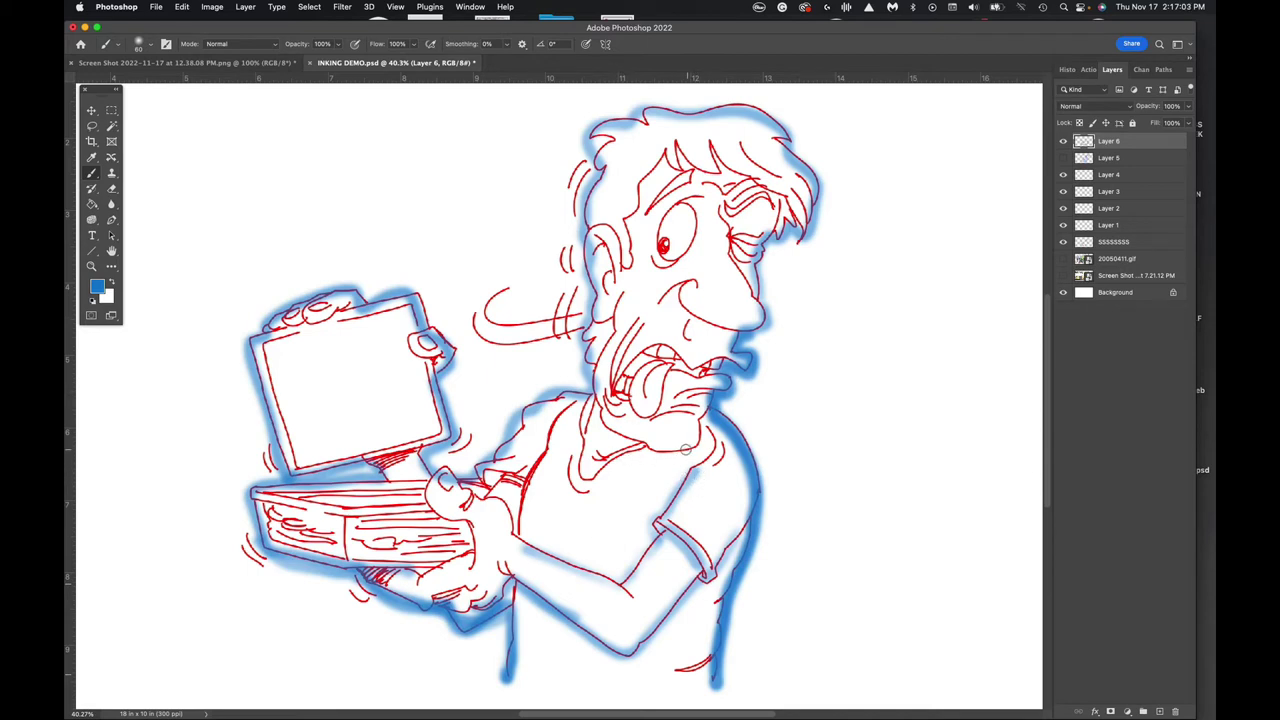
drag(598, 413, 643, 444)
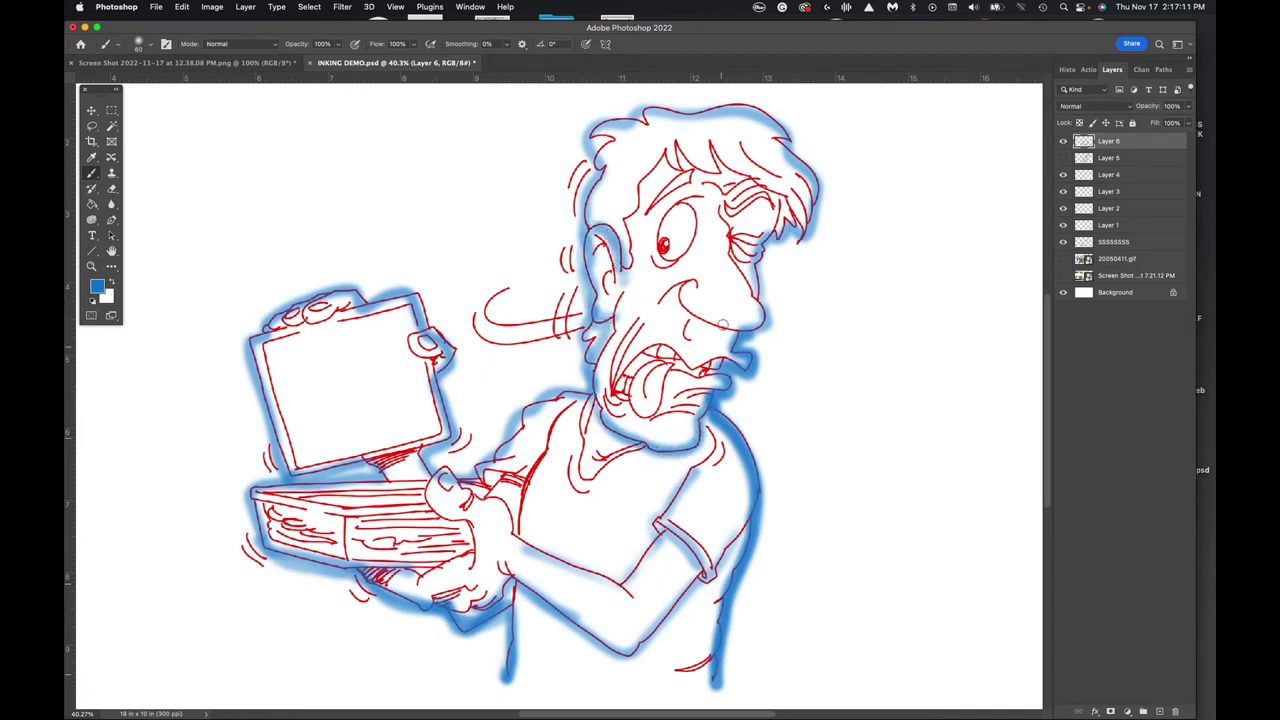
mouse_move(688, 296)
mouse_down()
mouse_move(730, 336)
mouse_move(760, 326)
mouse_move(725, 220)
mouse_move(743, 265)
mouse_up()
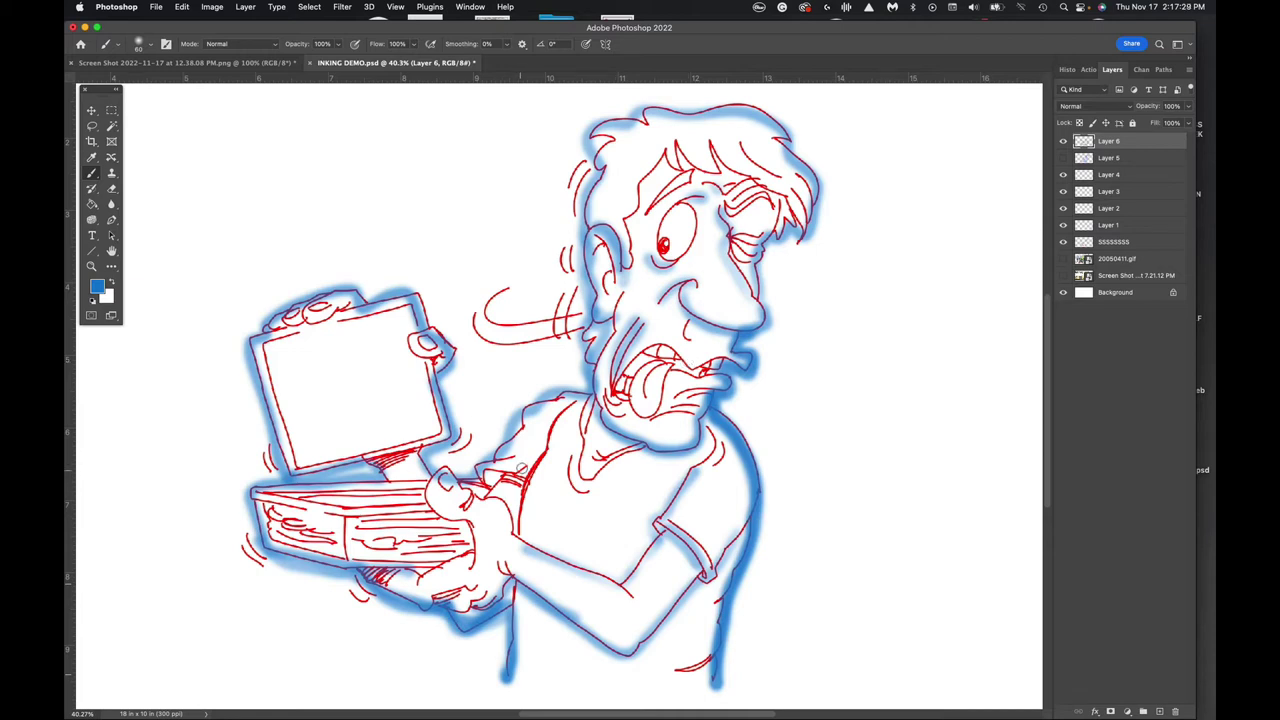
mouse_move(521, 467)
mouse_down()
mouse_move(482, 475)
mouse_move(525, 470)
mouse_up()
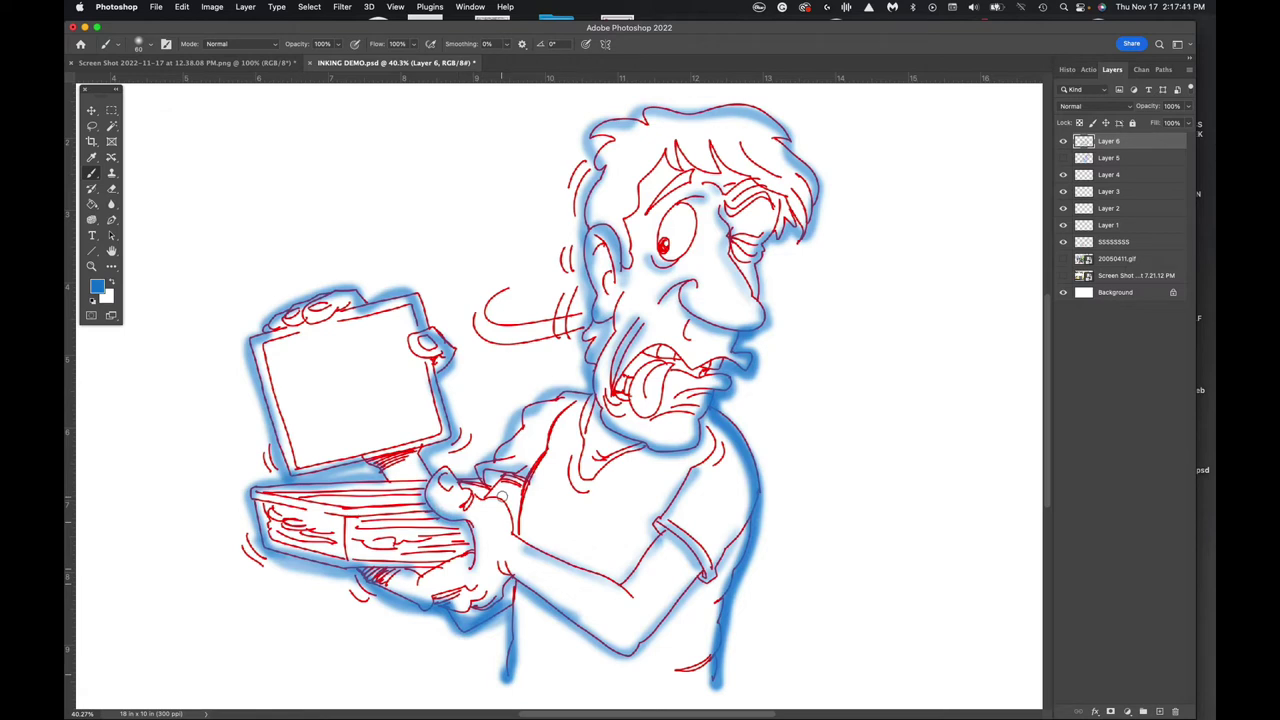
Hide Layer 6 and make Layer 4's hair strokes visible
click(1064, 142)
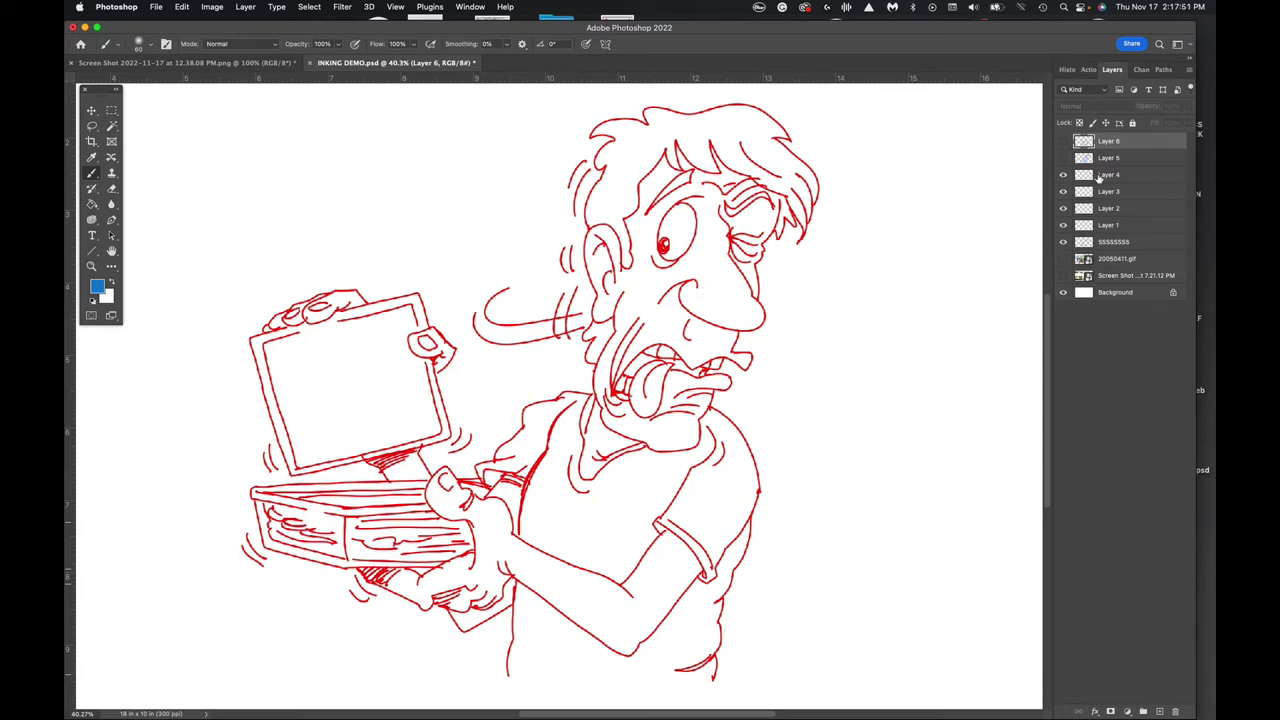
click(1102, 176)
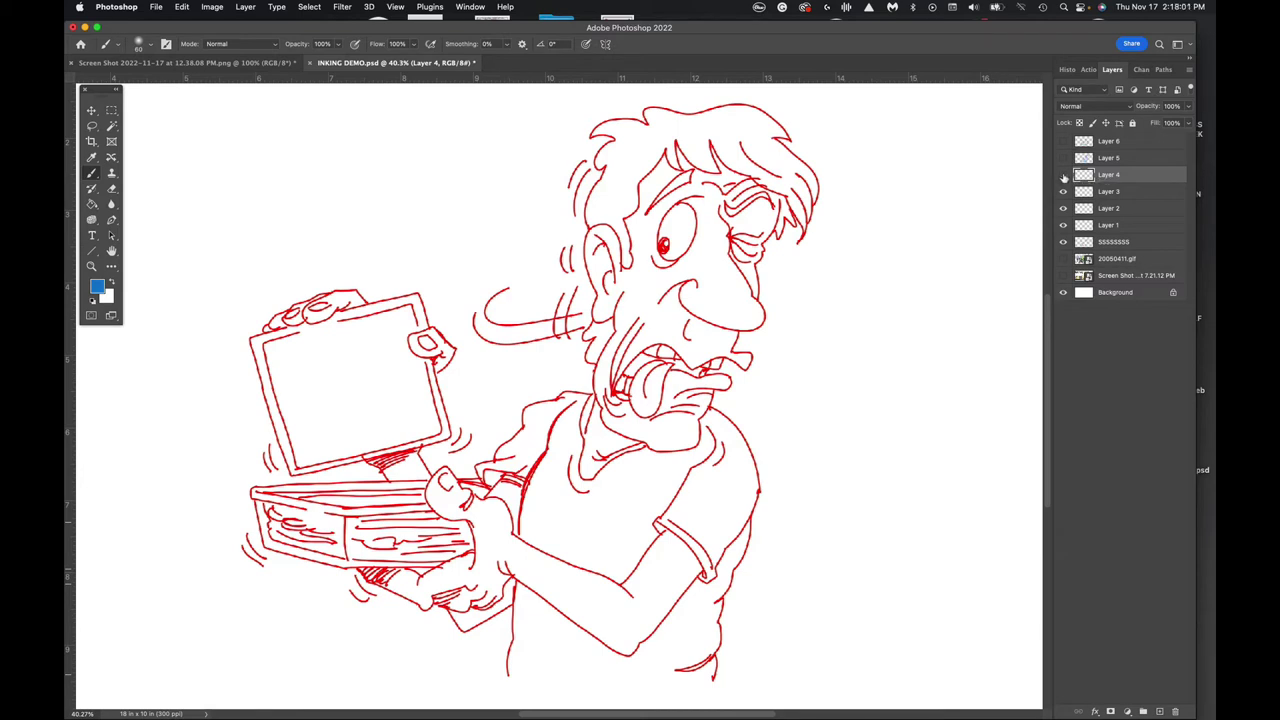
click(1064, 176)
Fade the SSSSSSSS line-art layer to 25% opacity, then reselect Layer 6
click(1114, 246)
click(1189, 107)
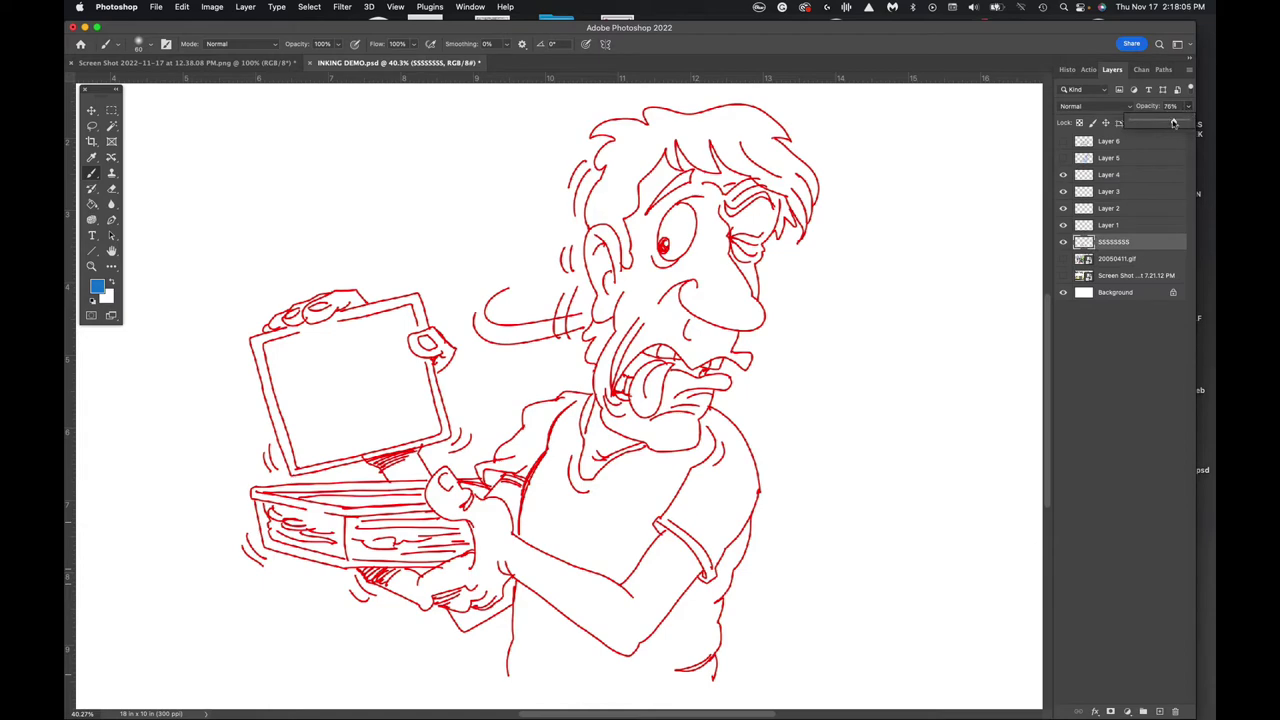
drag(1182, 122, 1146, 123)
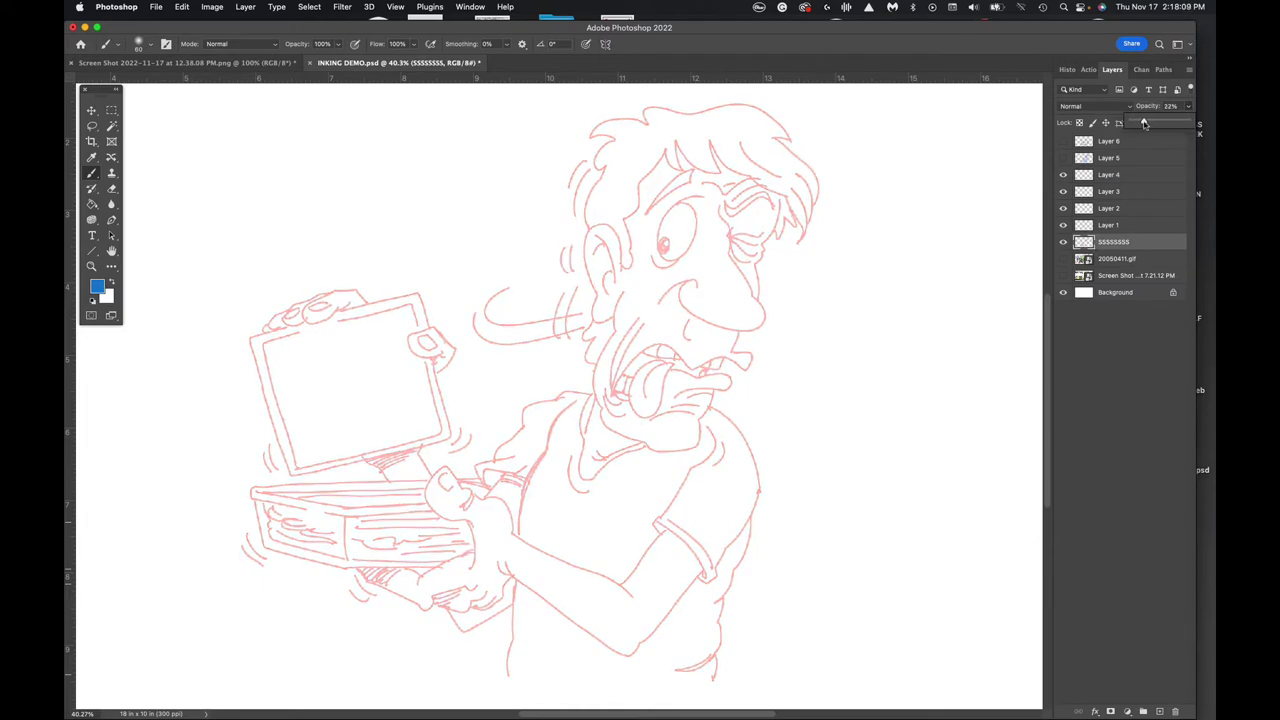
click(1105, 97)
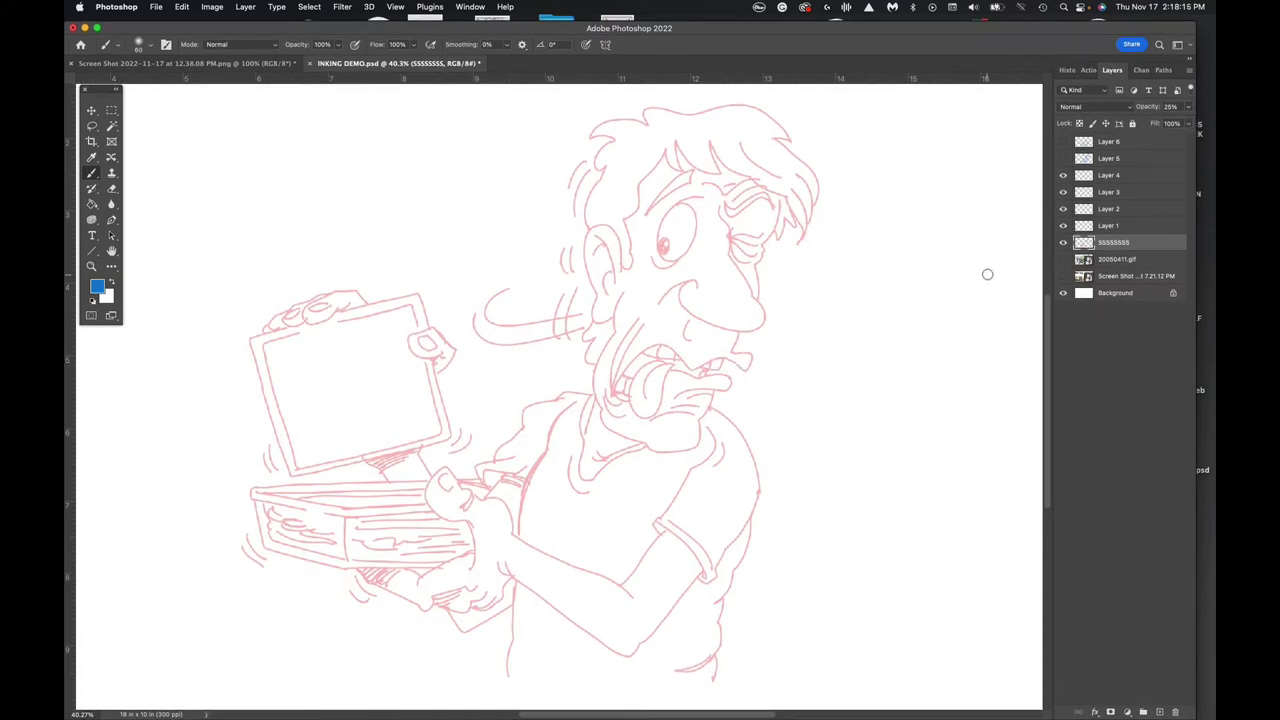
click(1108, 143)
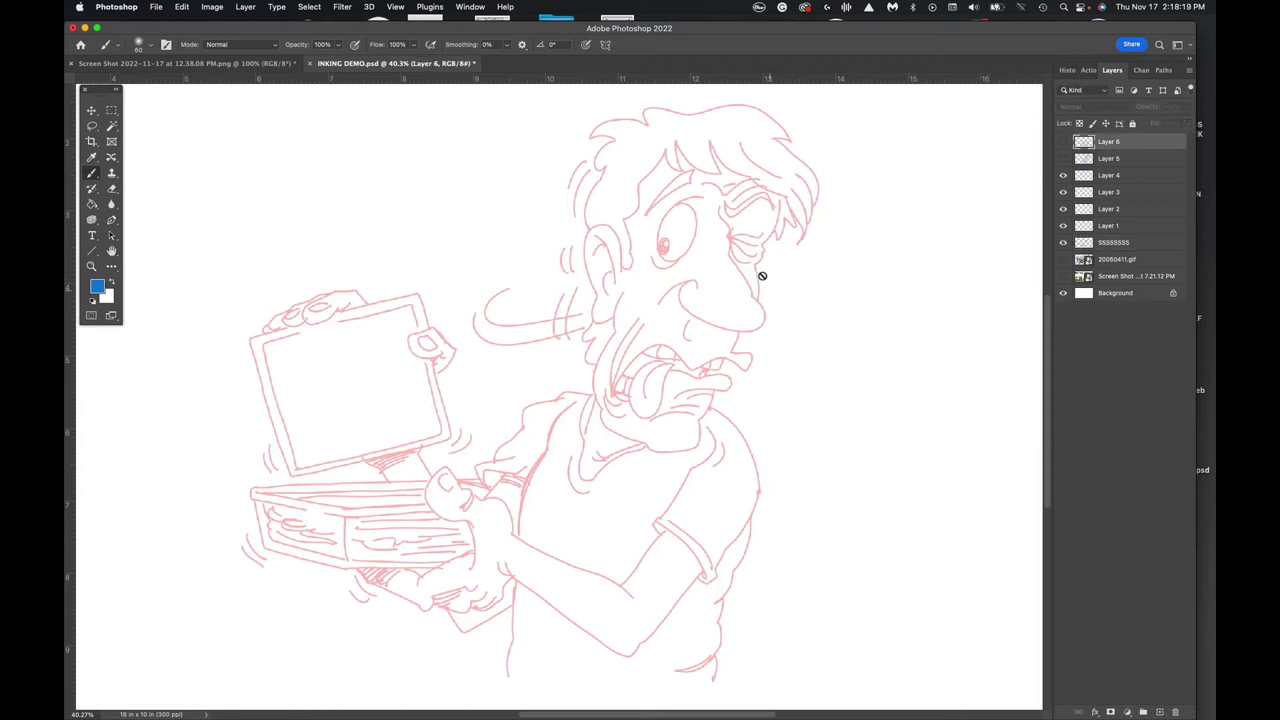
Add a new layer above Layer 6 and set the foreground colour to black
right_click(1004, 624)
click(1160, 712)
click(94, 300)
click(98, 287)
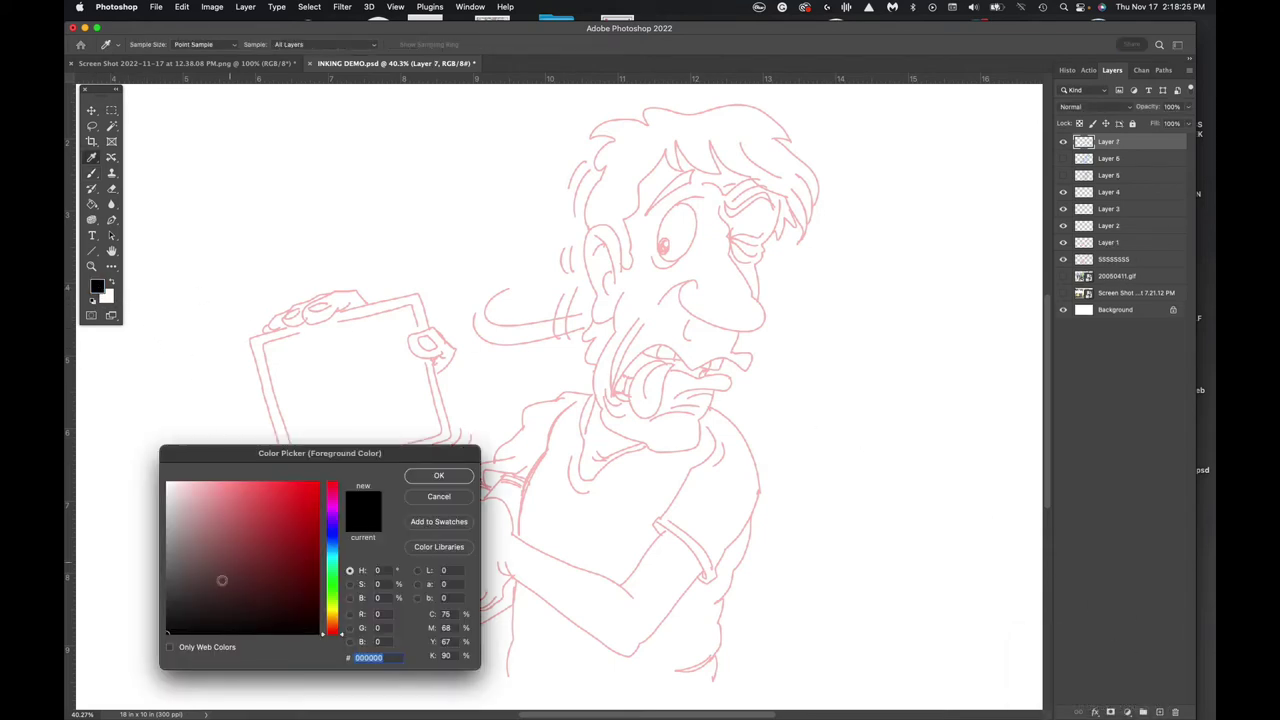
click(438, 476)
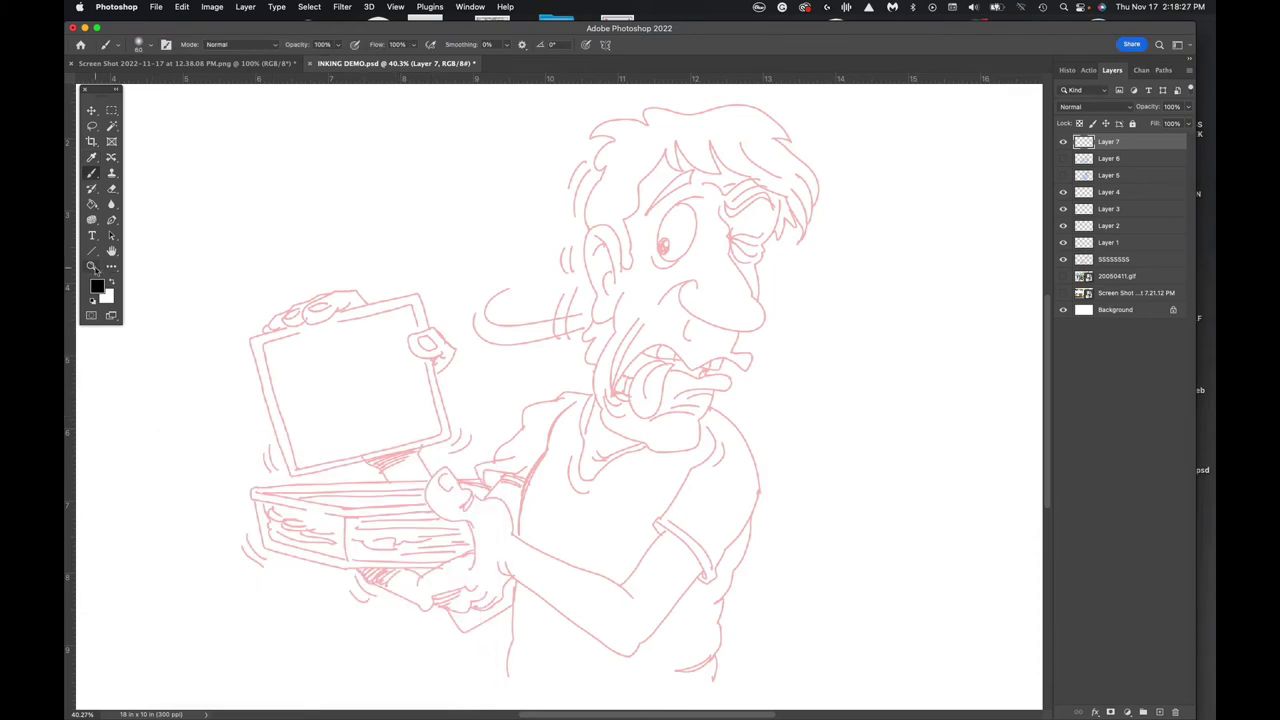
Zoom in on the face and choose the Hard Round Pressure Size brush preset
click(91, 267)
drag(789, 213, 758, 313)
scroll(758, 313, down, 2)
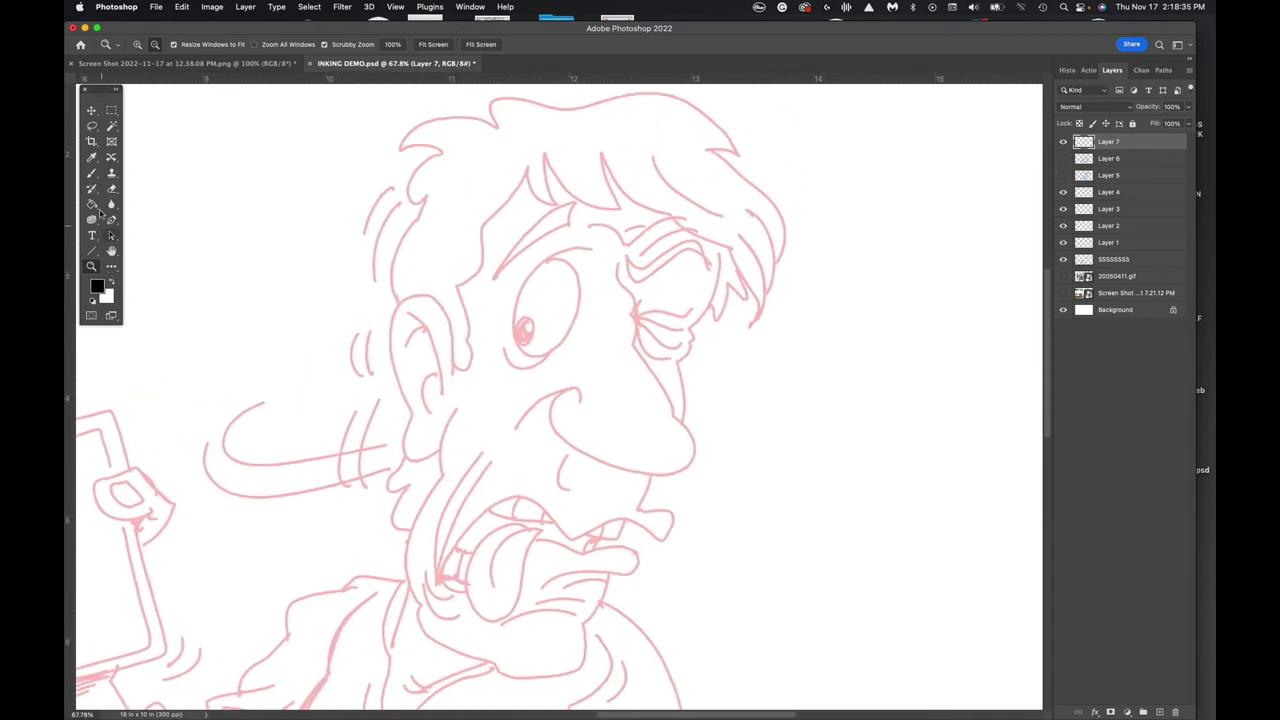
click(91, 173)
click(146, 47)
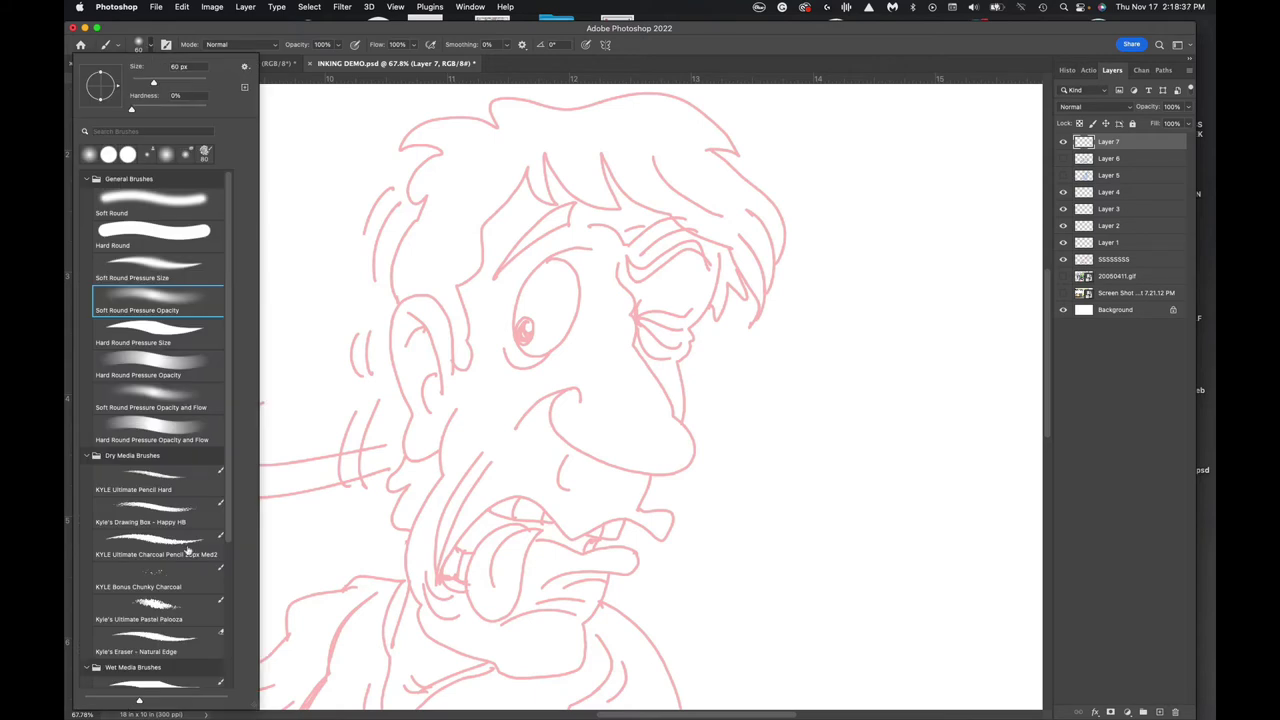
click(166, 328)
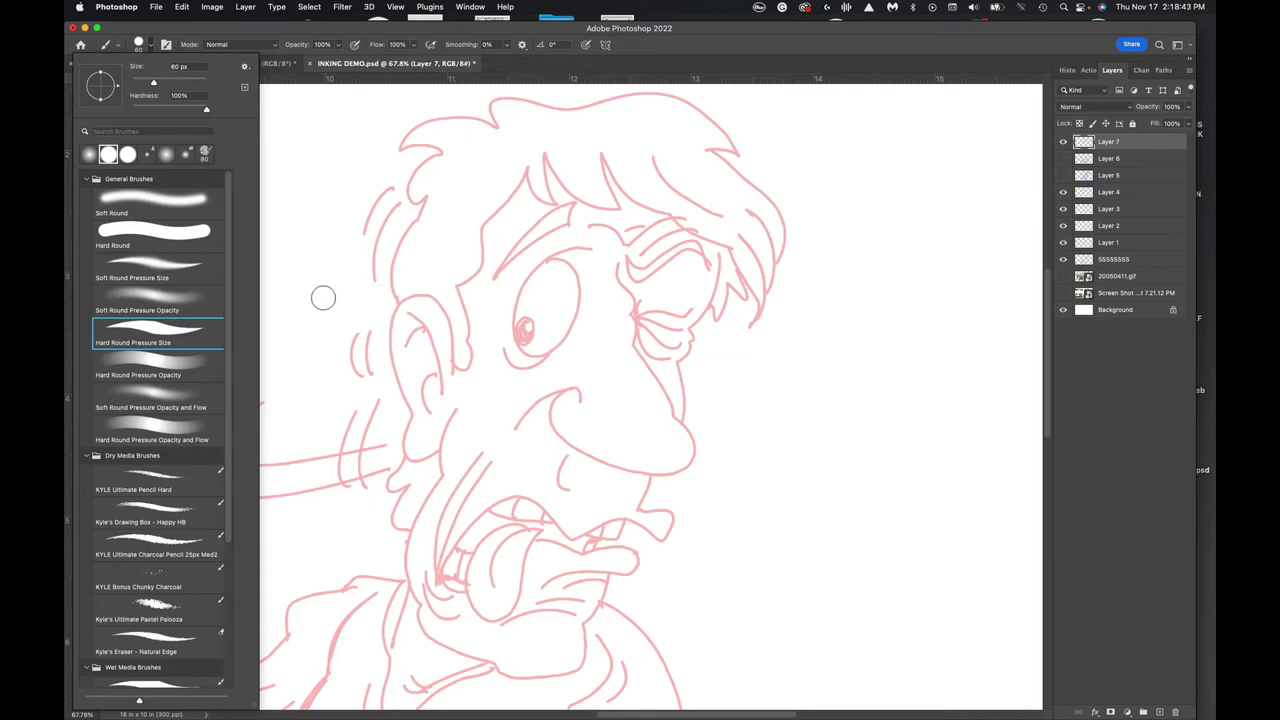
Close the brush preset picker and reduce the inking brush size with [
click(376, 33)
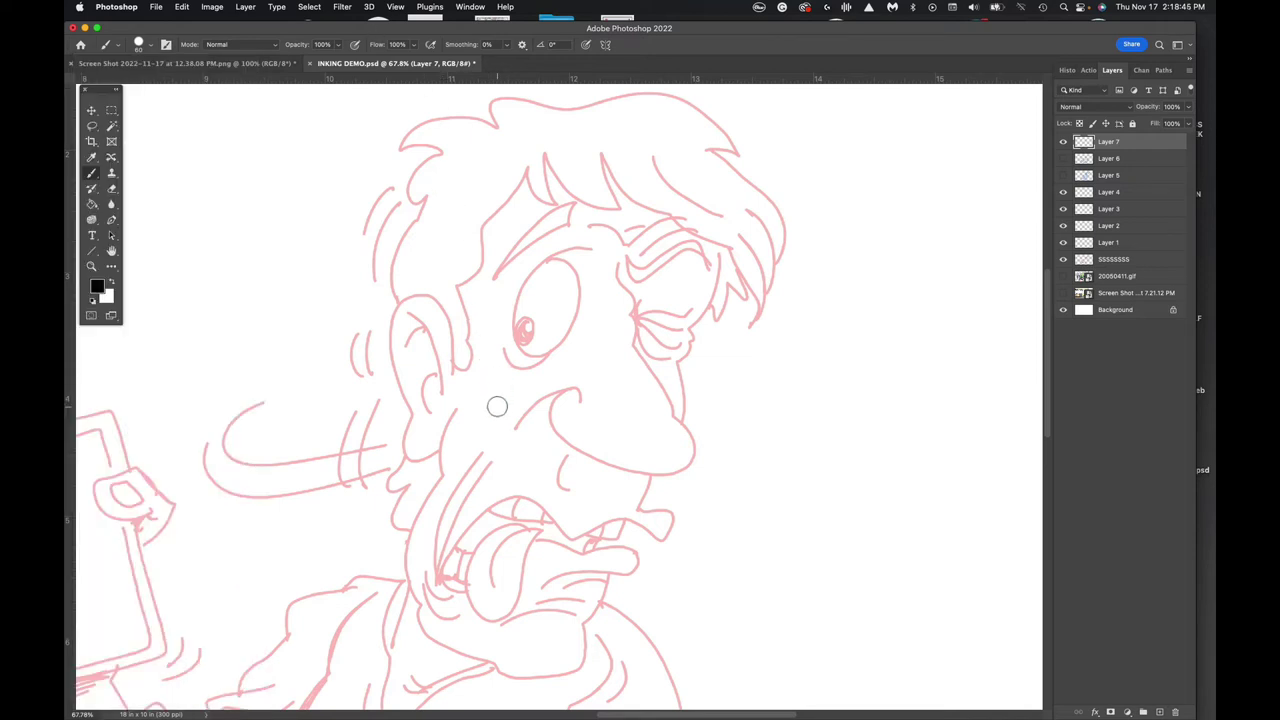
key(bracketleft)
drag(898, 172, 794, 514)
drag(908, 171, 812, 519)
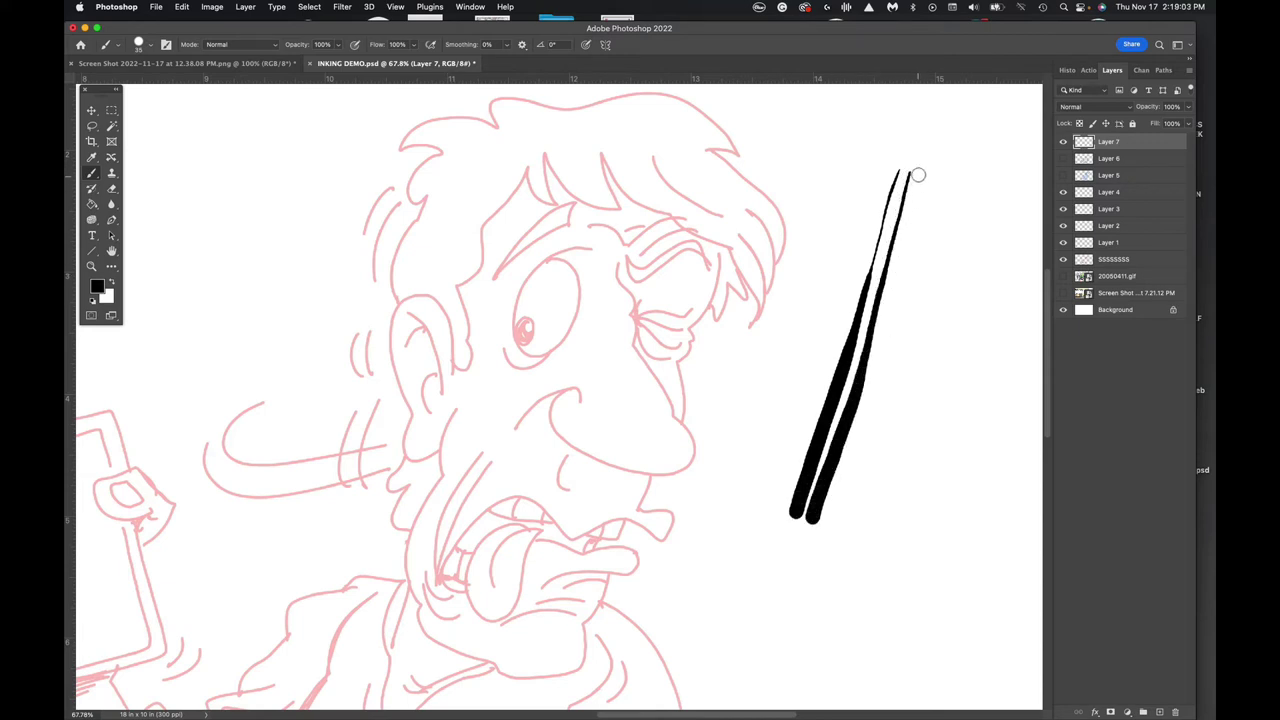
mouse_move(918, 175)
mouse_down()
mouse_move(883, 369)
mouse_move(834, 526)
mouse_up()
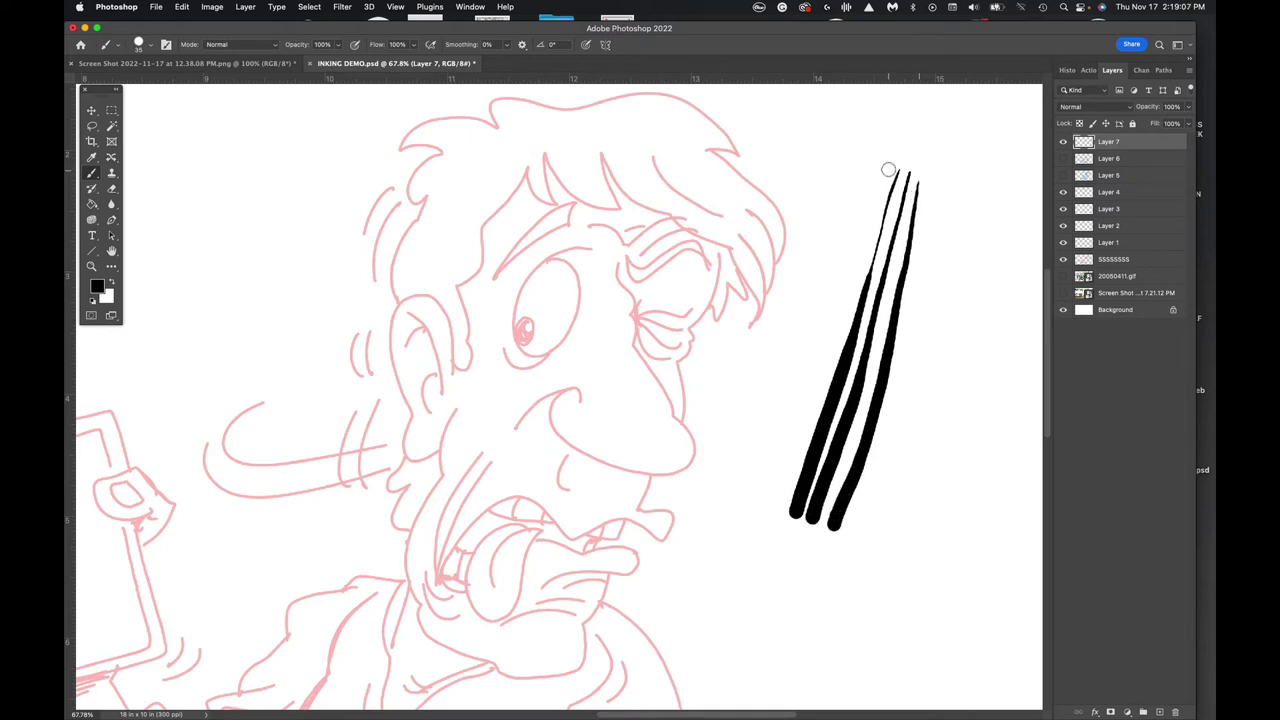
drag(888, 170, 782, 510)
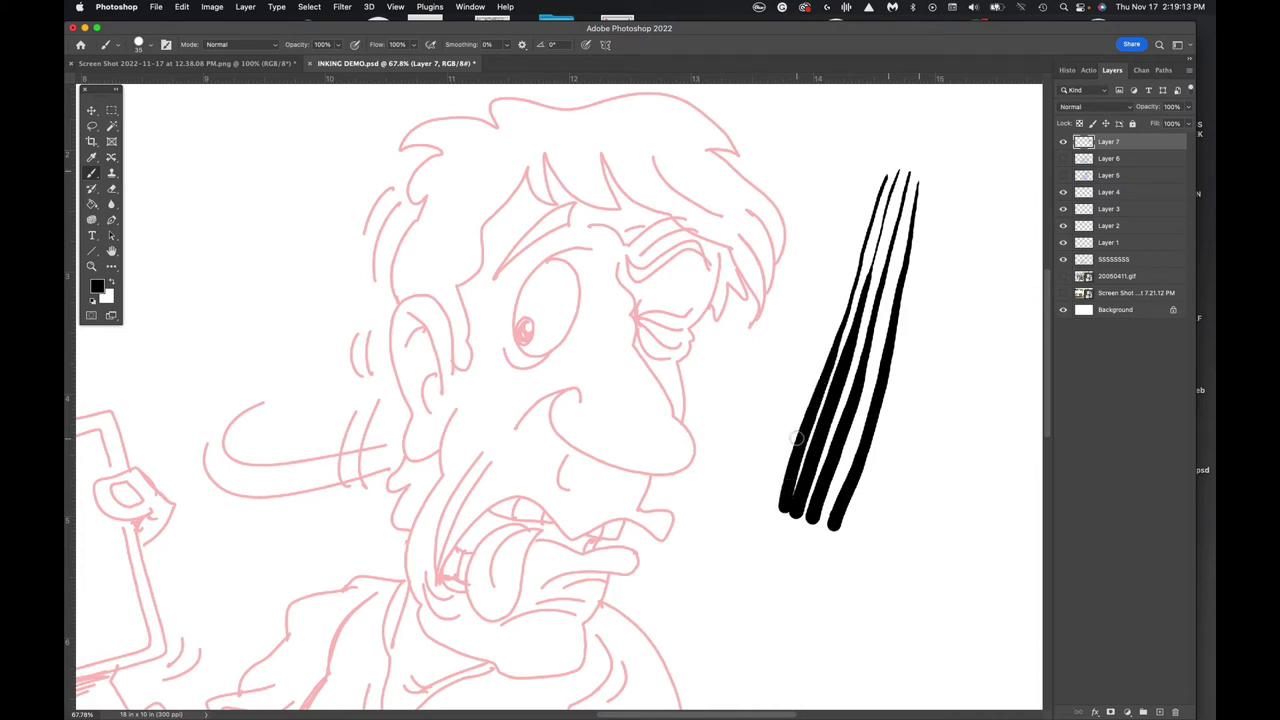
mouse_move(927, 182)
mouse_down()
mouse_move(905, 375)
mouse_move(872, 499)
mouse_move(771, 628)
mouse_move(958, 491)
mouse_move(956, 505)
mouse_move(828, 630)
mouse_up()
key(super+z)
key(super+z)
key(super+z)
key(super+z)
key(super+z)
key(super+z)
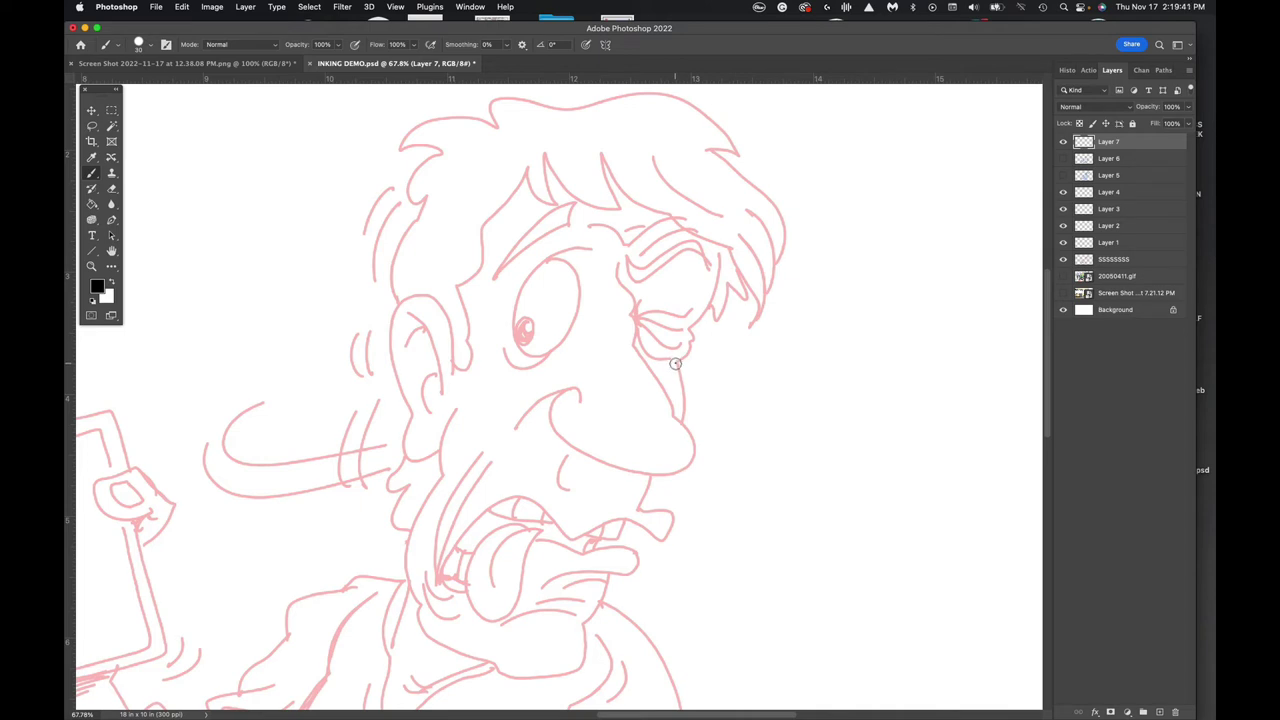
Ink the line beside the nose in black, with a short mark above it
drag(677, 368, 681, 422)
drag(689, 346, 685, 355)
Extend the profile line up beside the eye and ink the hair strands over the eye
drag(717, 260, 702, 314)
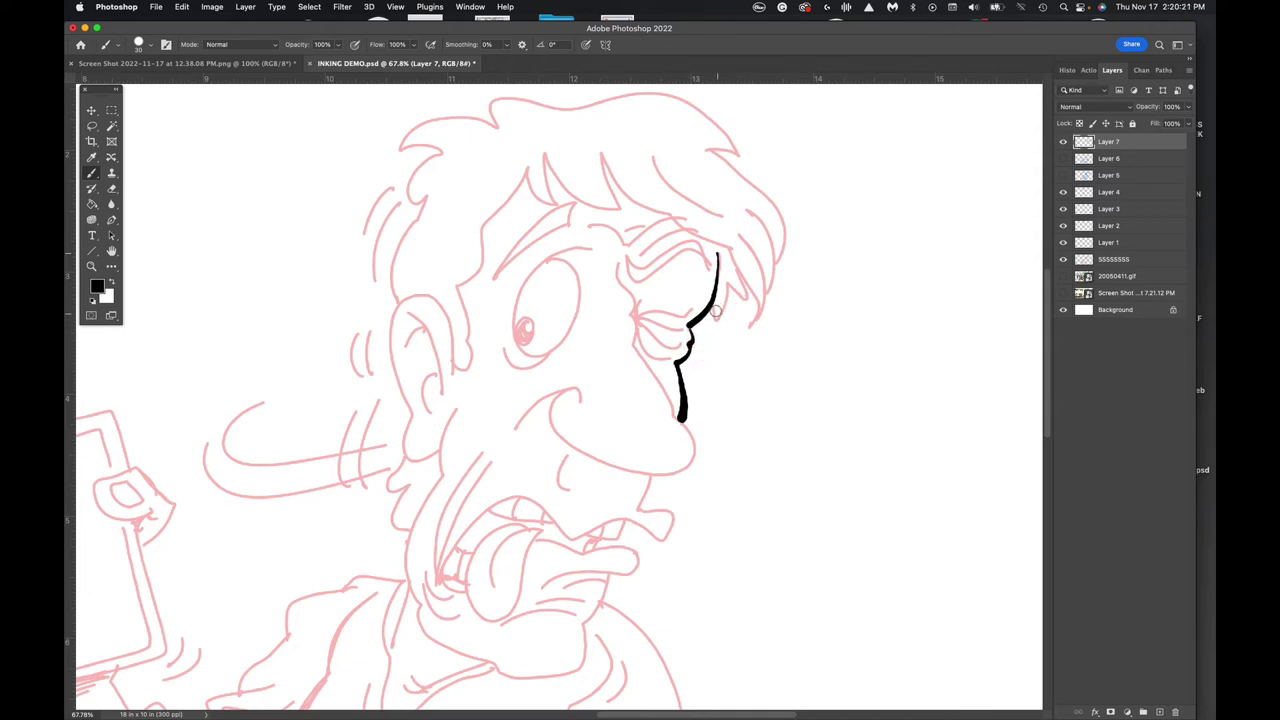
mouse_move(727, 278)
mouse_down()
mouse_move(716, 324)
mouse_move(738, 298)
mouse_move(746, 310)
mouse_move(706, 310)
mouse_move(712, 322)
mouse_up()
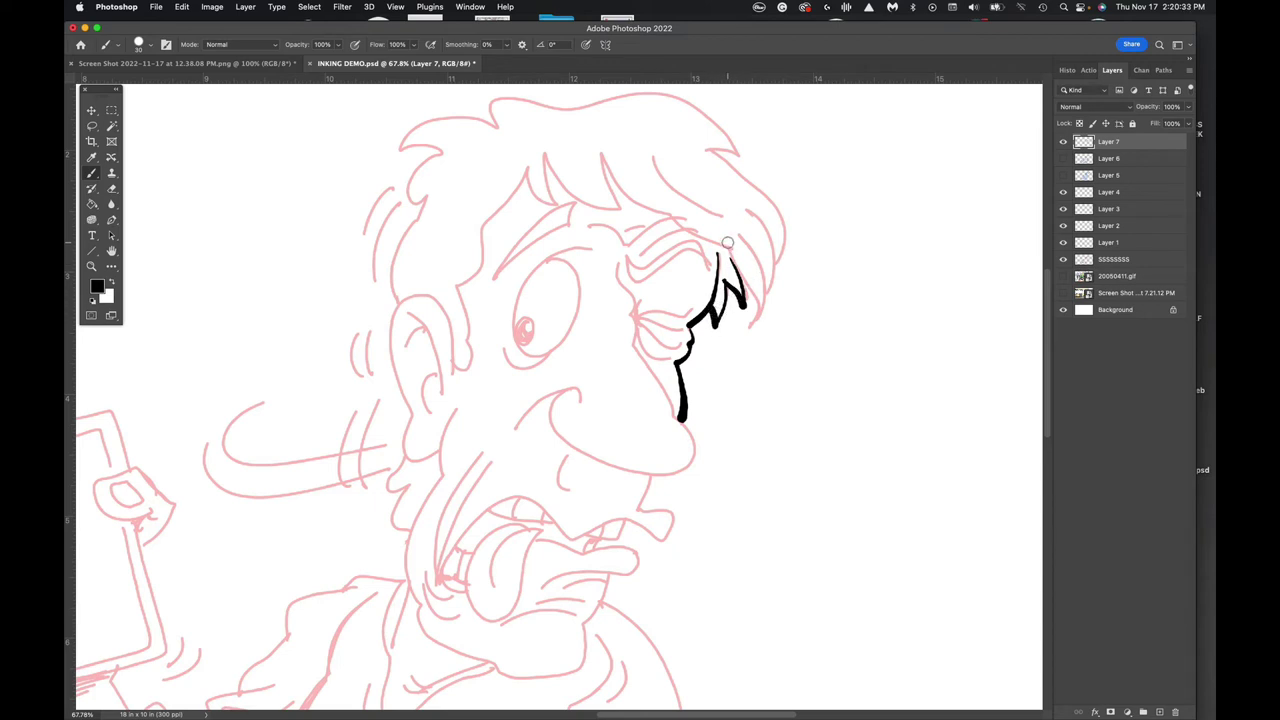
drag(727, 243, 757, 332)
mouse_move(726, 228)
mouse_down()
mouse_move(763, 234)
mouse_move(757, 312)
mouse_up()
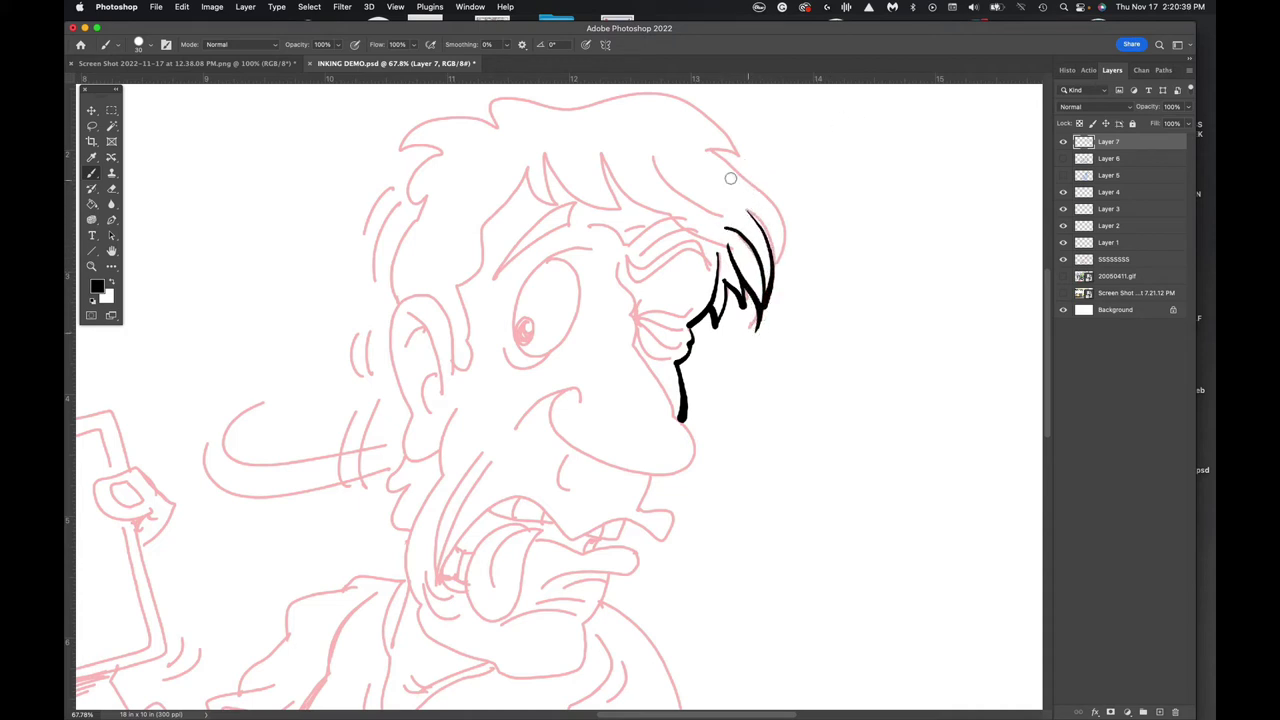
Ink the top outline of the hair, its hooked tip and the strands across the top
mouse_move(716, 157)
mouse_down()
mouse_move(772, 203)
mouse_move(786, 238)
mouse_move(778, 268)
mouse_up()
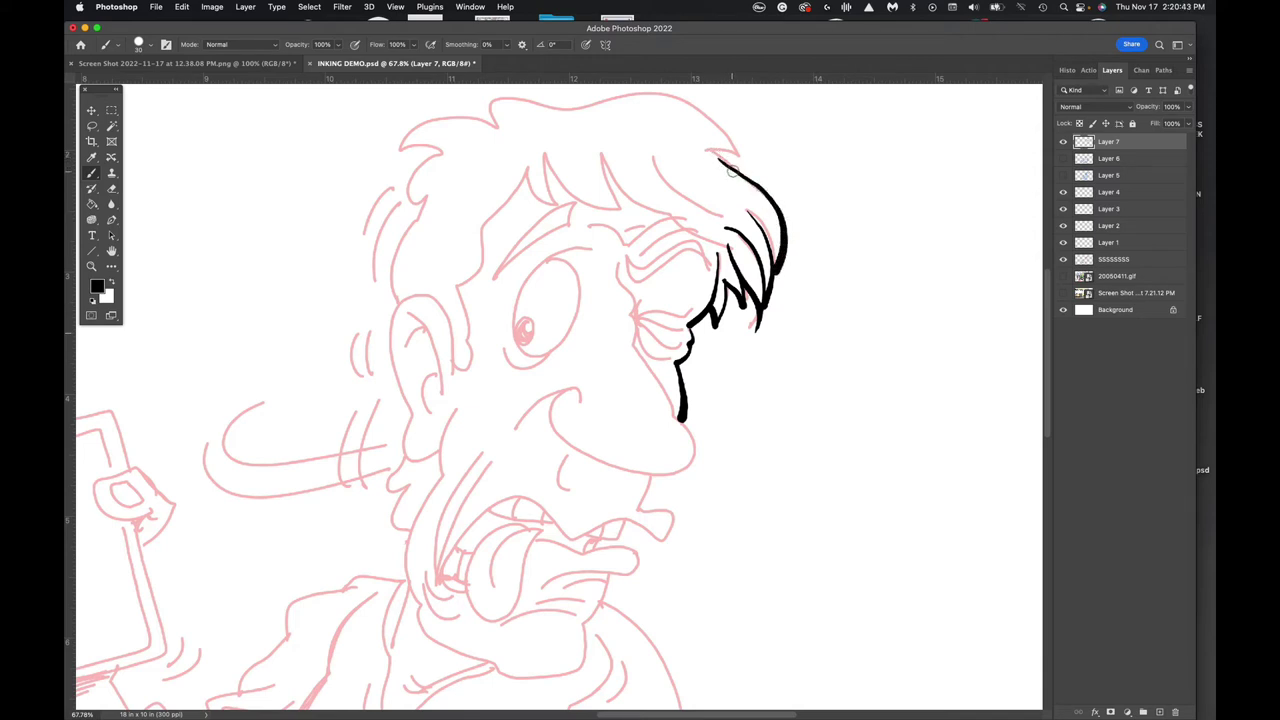
mouse_move(700, 151)
mouse_down()
mouse_move(750, 168)
mouse_move(694, 108)
mouse_move(652, 93)
mouse_move(545, 109)
mouse_move(500, 101)
mouse_move(497, 125)
mouse_up()
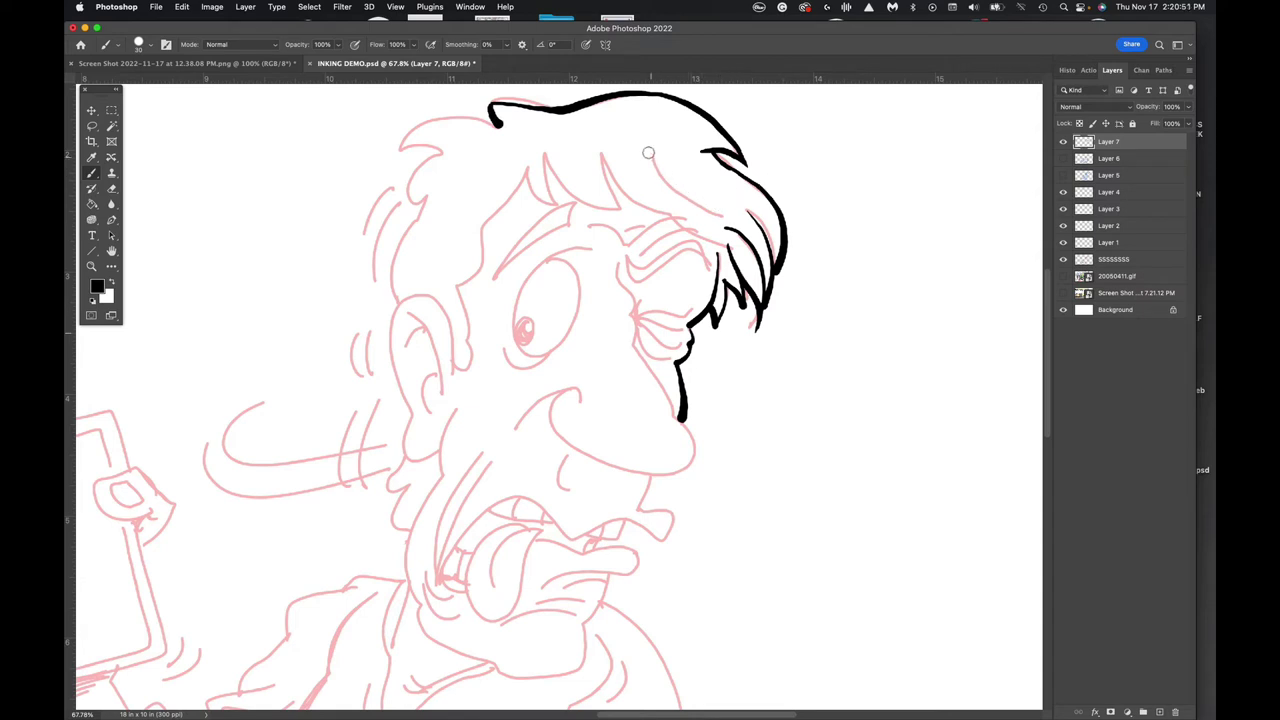
drag(649, 153, 720, 212)
mouse_move(601, 154)
mouse_down()
mouse_move(630, 203)
mouse_move(725, 244)
mouse_up()
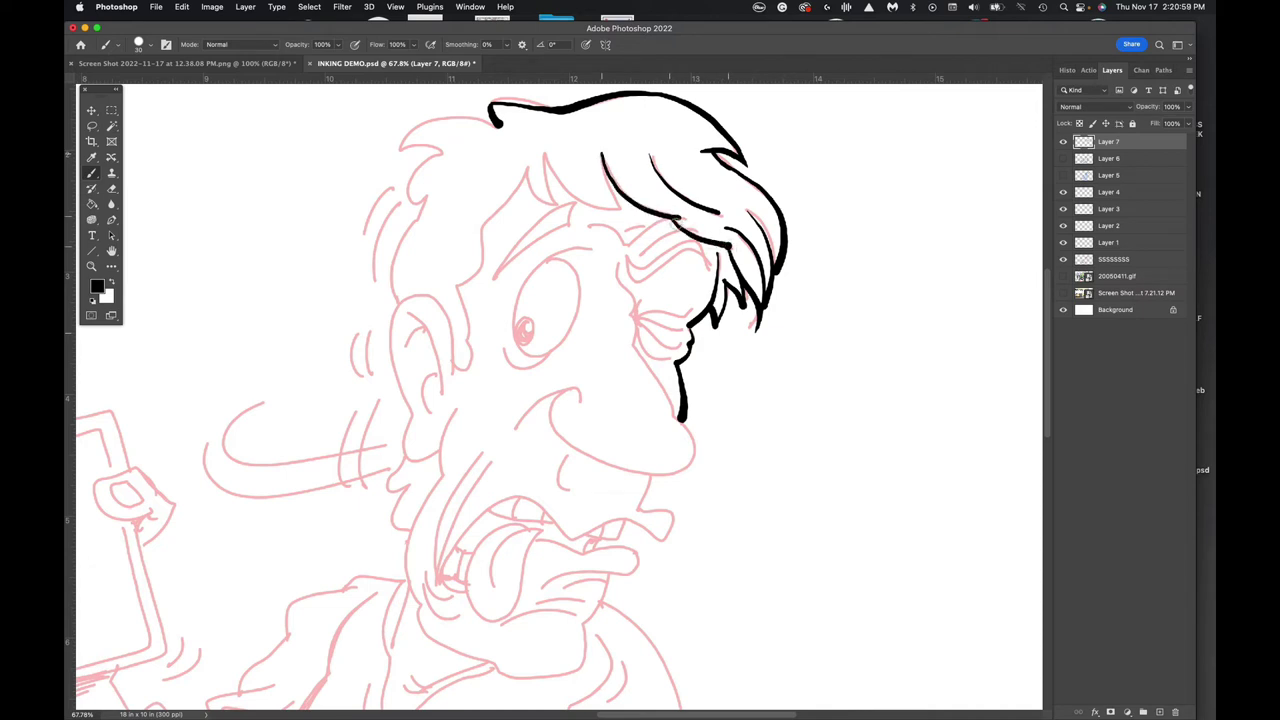
mouse_move(600, 156)
mouse_down()
mouse_move(619, 212)
mouse_move(588, 206)
mouse_move(545, 153)
mouse_move(557, 208)
mouse_move(535, 179)
mouse_up()
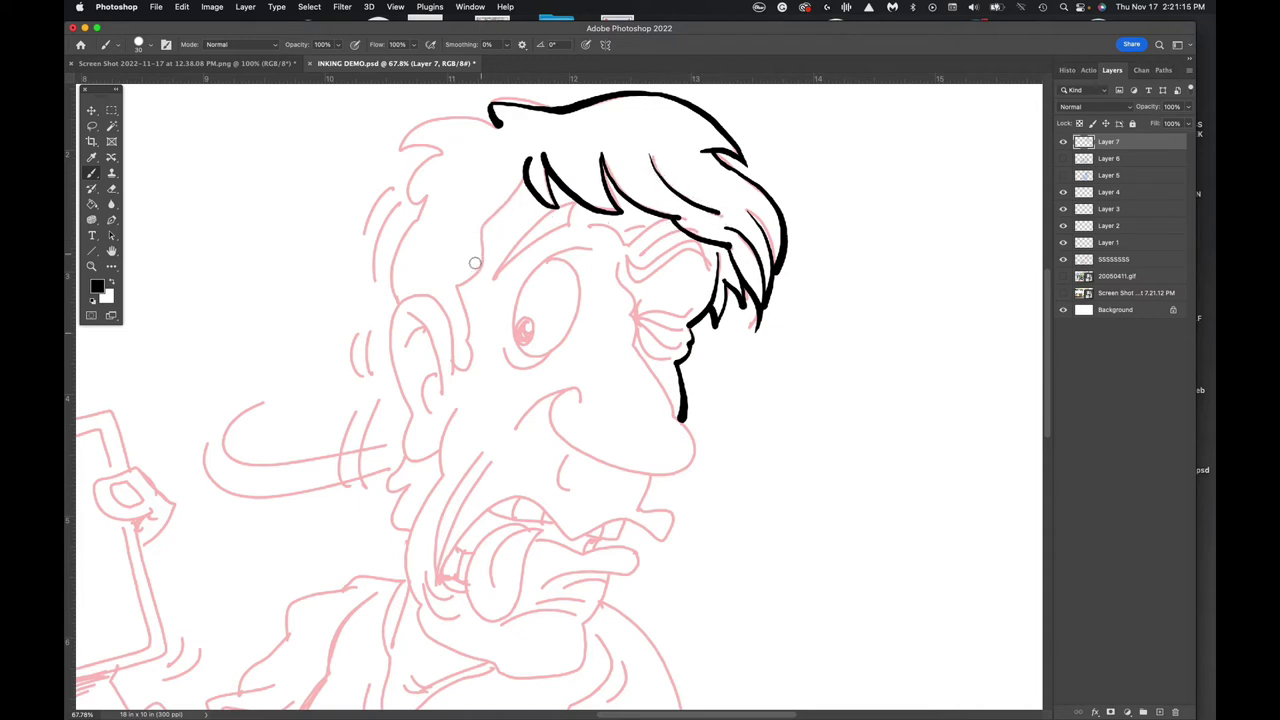
Ink the forehead, back of the head, inner ear curve and the jaw and cheek line in black
mouse_move(523, 172)
mouse_down()
mouse_move(456, 286)
mouse_move(471, 362)
mouse_move(455, 376)
mouse_move(437, 298)
mouse_move(399, 301)
mouse_move(391, 316)
mouse_move(411, 413)
mouse_move(402, 452)
mouse_move(442, 449)
mouse_up()
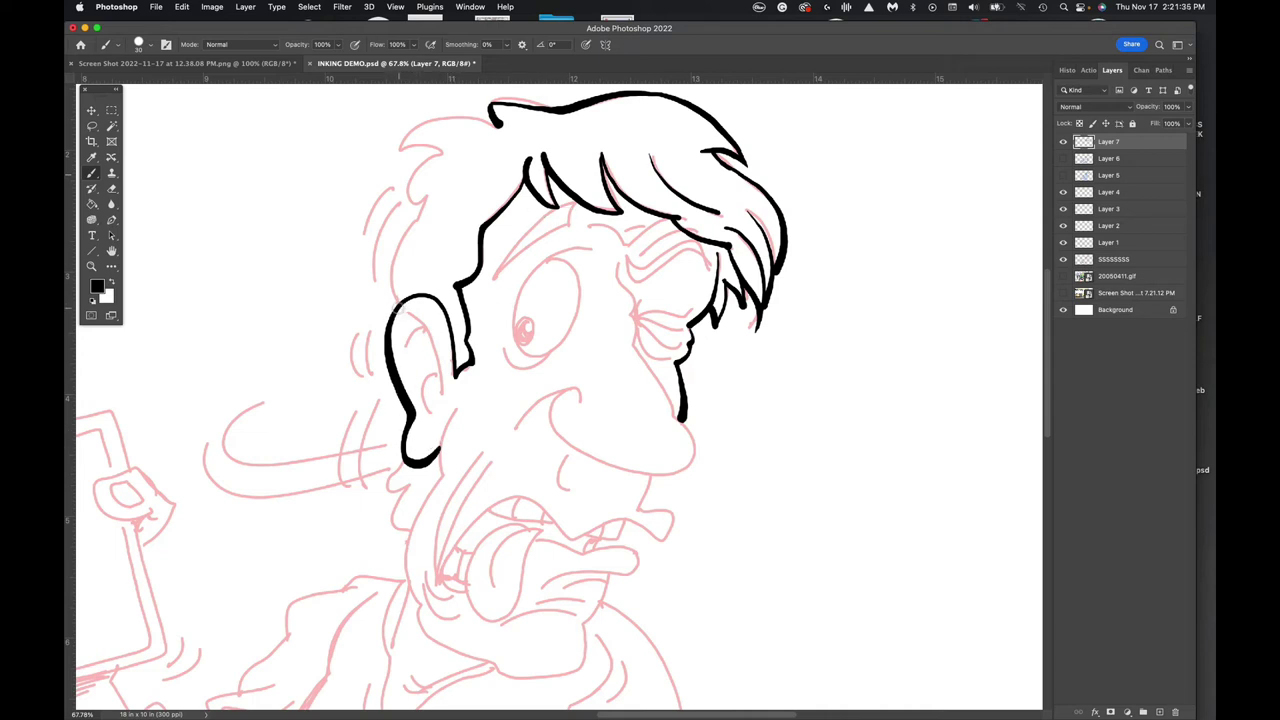
mouse_move(399, 310)
mouse_down()
mouse_move(389, 252)
mouse_move(427, 199)
mouse_move(412, 214)
mouse_move(403, 205)
mouse_move(425, 158)
mouse_move(446, 157)
mouse_move(397, 153)
mouse_move(442, 117)
mouse_move(486, 120)
mouse_up()
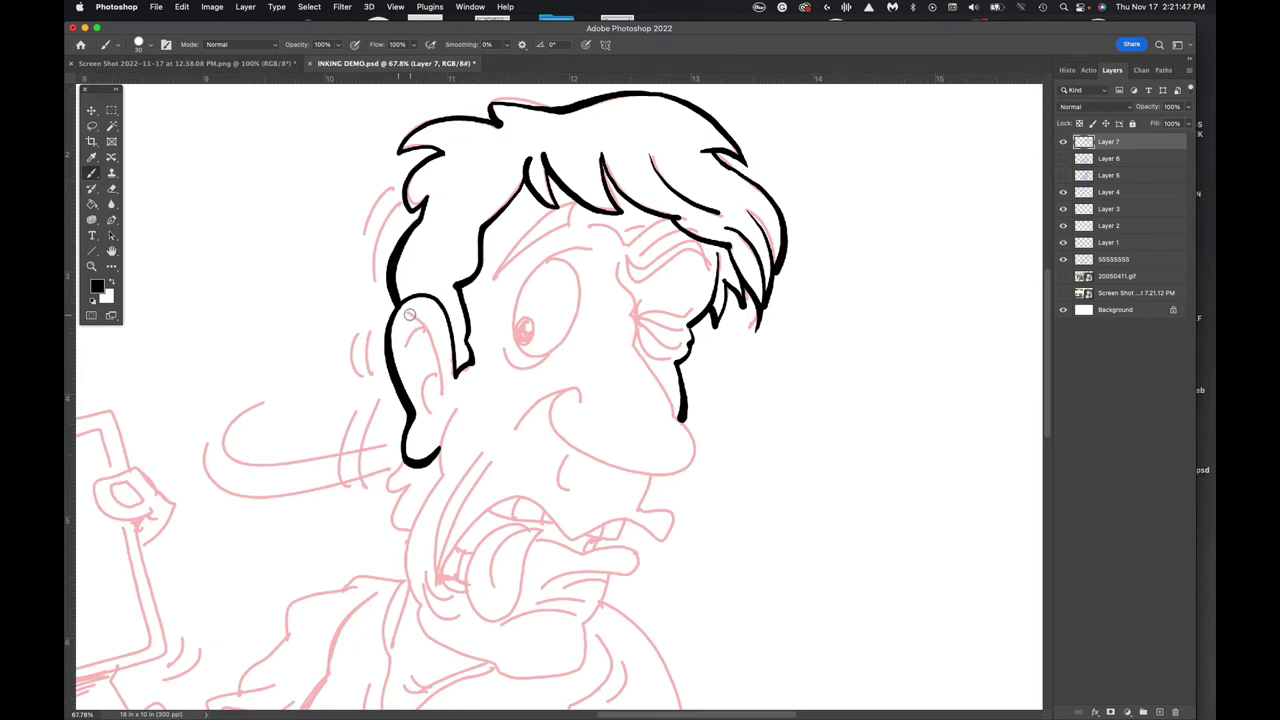
mouse_move(408, 315)
mouse_down()
mouse_move(440, 362)
mouse_move(444, 393)
mouse_move(426, 400)
mouse_move(440, 368)
mouse_move(419, 327)
mouse_up()
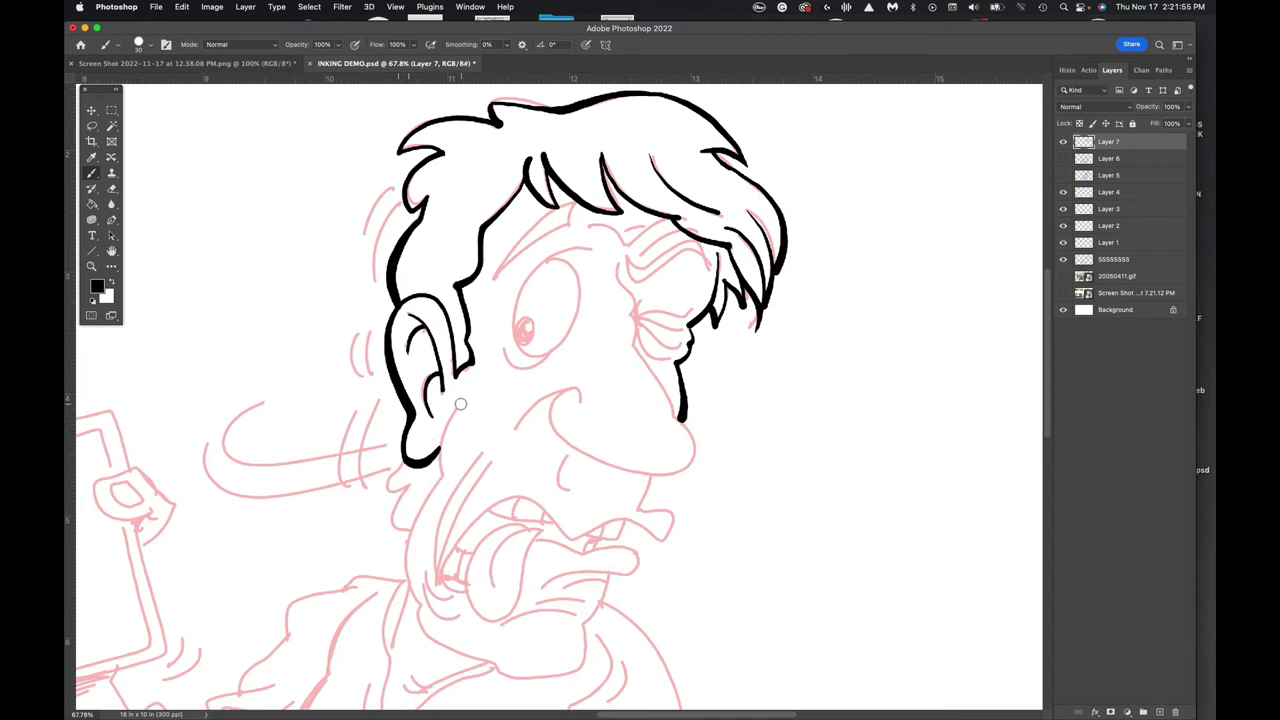
mouse_move(404, 460)
mouse_down()
mouse_move(403, 489)
mouse_move(410, 533)
mouse_up()
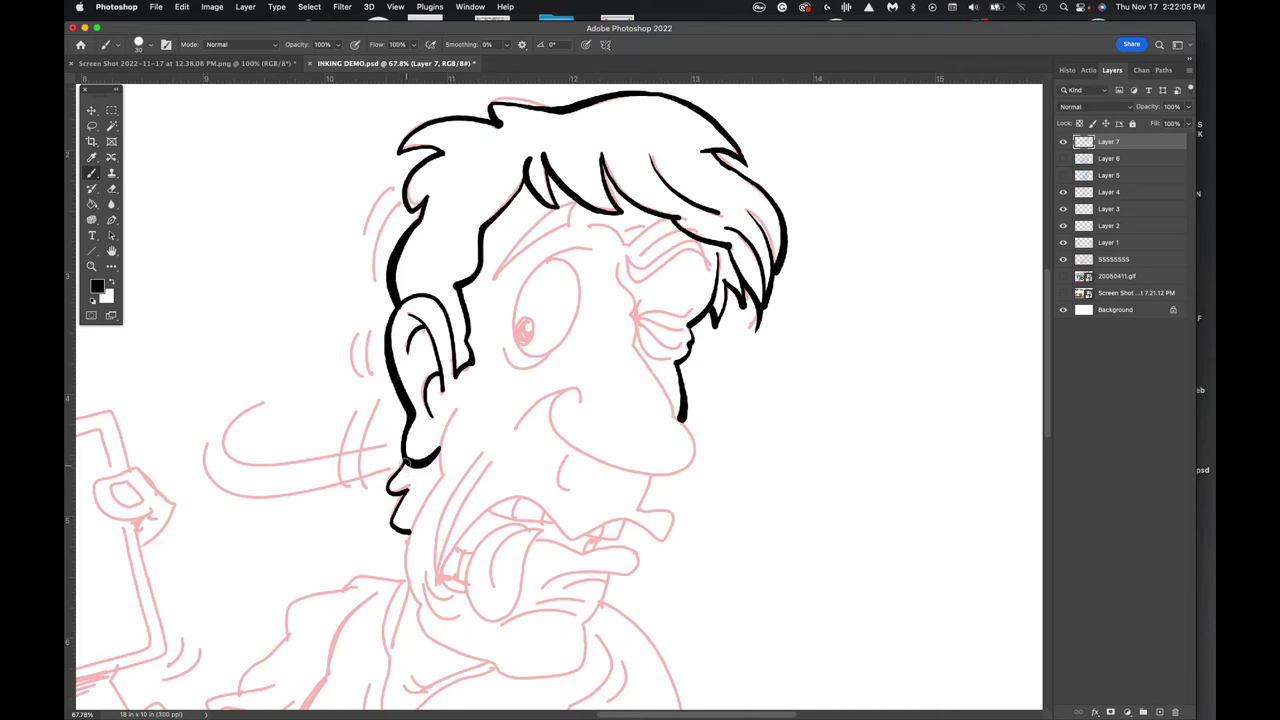
mouse_move(389, 493)
mouse_down()
mouse_move(403, 495)
mouse_move(390, 518)
mouse_move(408, 536)
mouse_up()
mouse_move(463, 401)
mouse_down()
mouse_move(444, 481)
mouse_move(447, 419)
mouse_move(442, 479)
mouse_move(405, 539)
mouse_move(421, 606)
mouse_up()
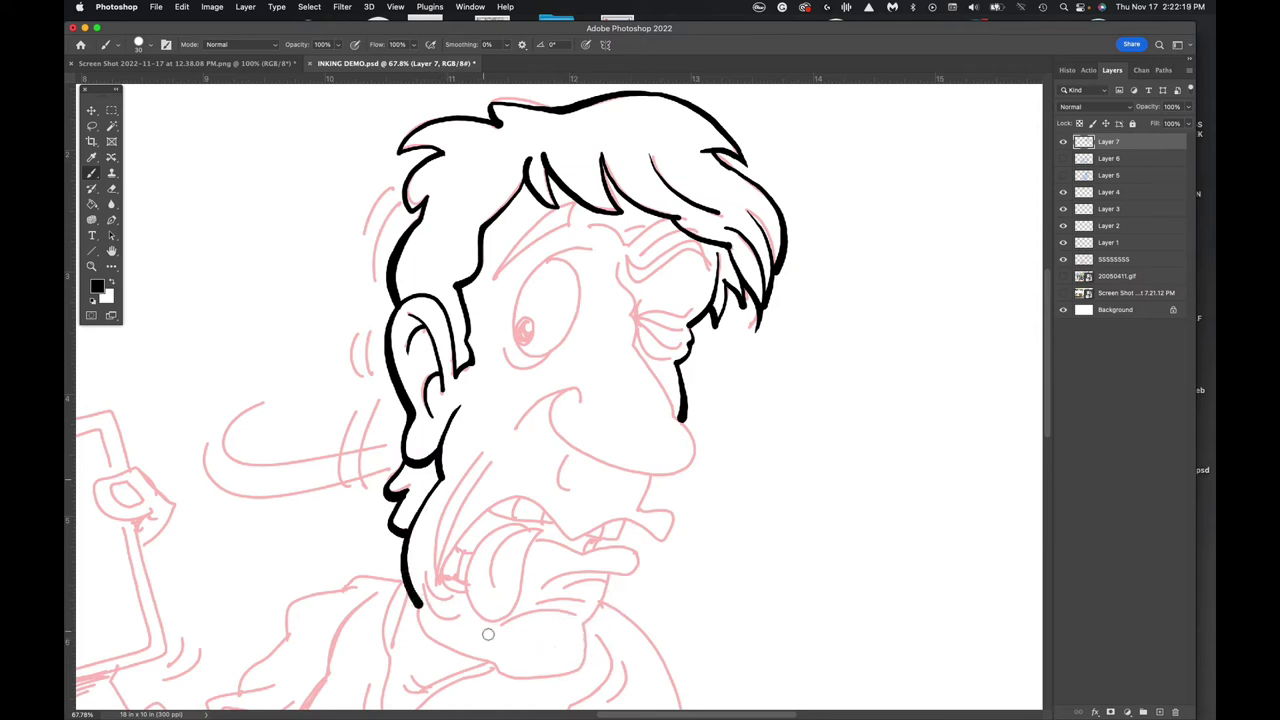
Ink the chin edge and the upper mouth line, adding two tooth ticks on the upper lip
mouse_move(607, 575)
mouse_down()
mouse_move(584, 624)
mouse_move(586, 659)
mouse_move(556, 674)
mouse_move(517, 675)
mouse_move(418, 602)
mouse_up()
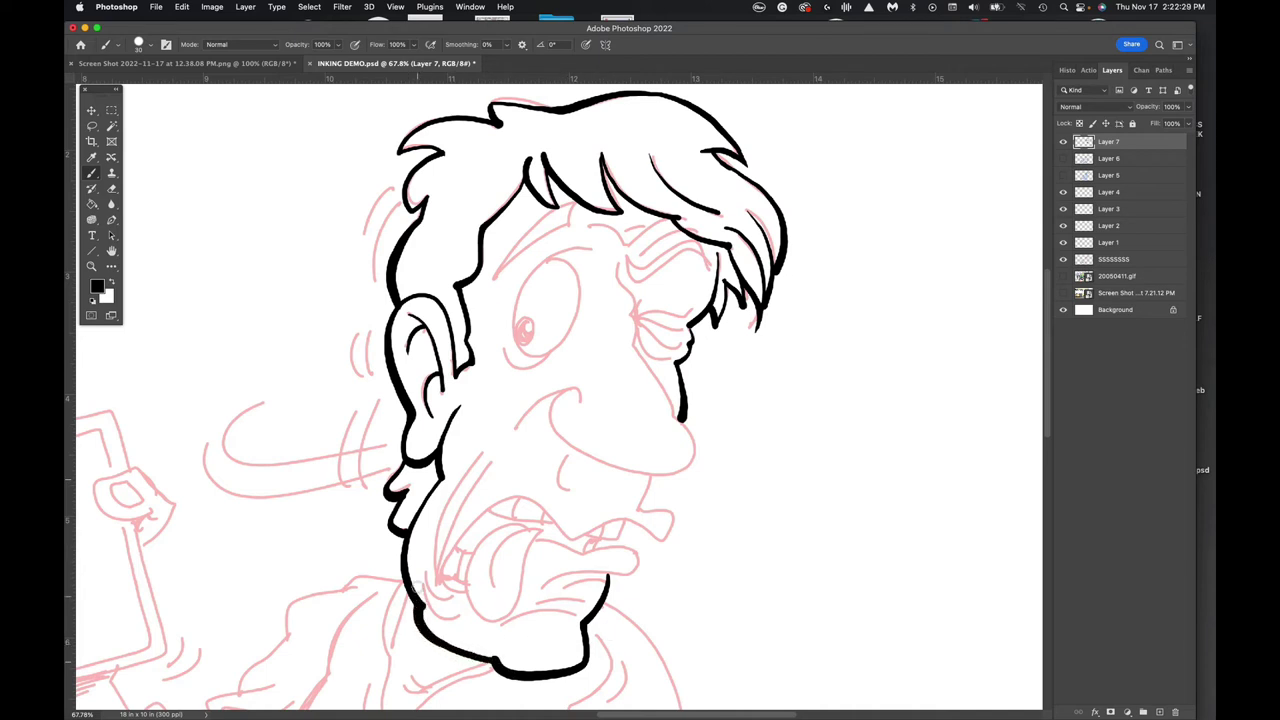
mouse_move(577, 666)
mouse_down()
mouse_move(504, 672)
mouse_move(424, 633)
mouse_move(401, 562)
mouse_move(446, 475)
mouse_up()
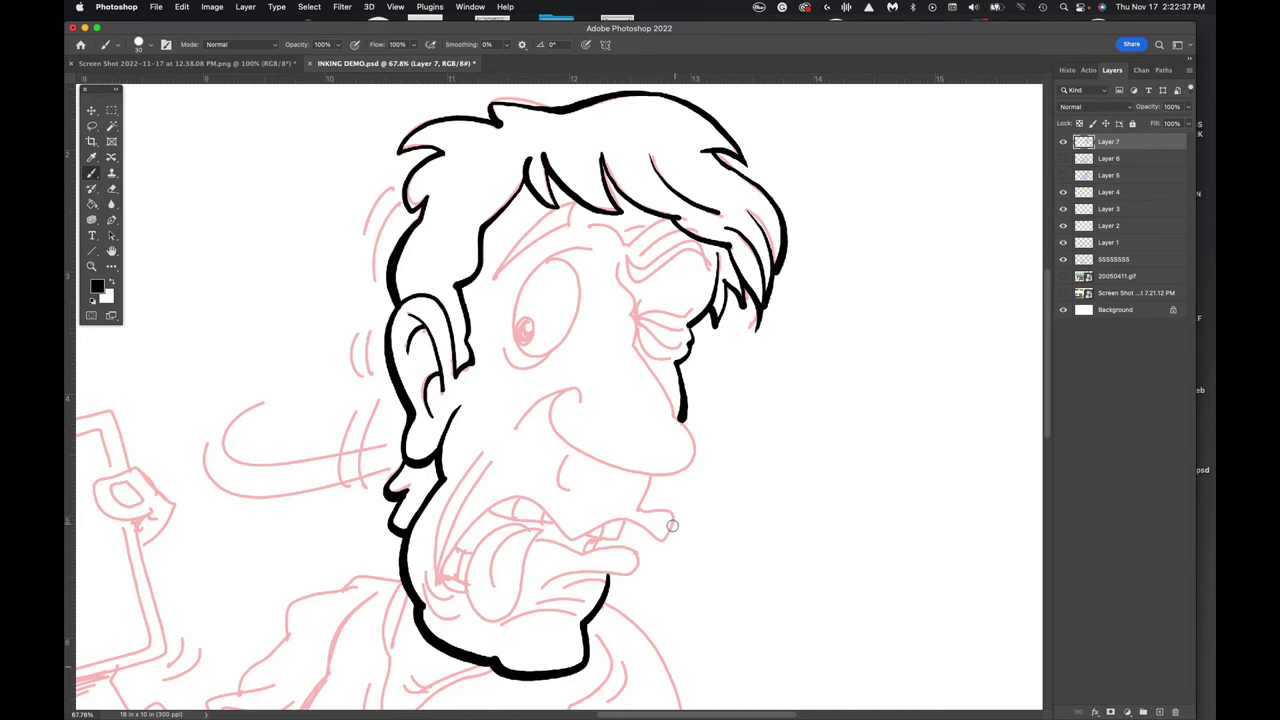
mouse_move(666, 536)
mouse_down()
mouse_move(652, 543)
mouse_move(626, 520)
mouse_move(572, 536)
mouse_move(519, 496)
mouse_move(480, 515)
mouse_move(441, 577)
mouse_up()
drag(621, 523, 619, 533)
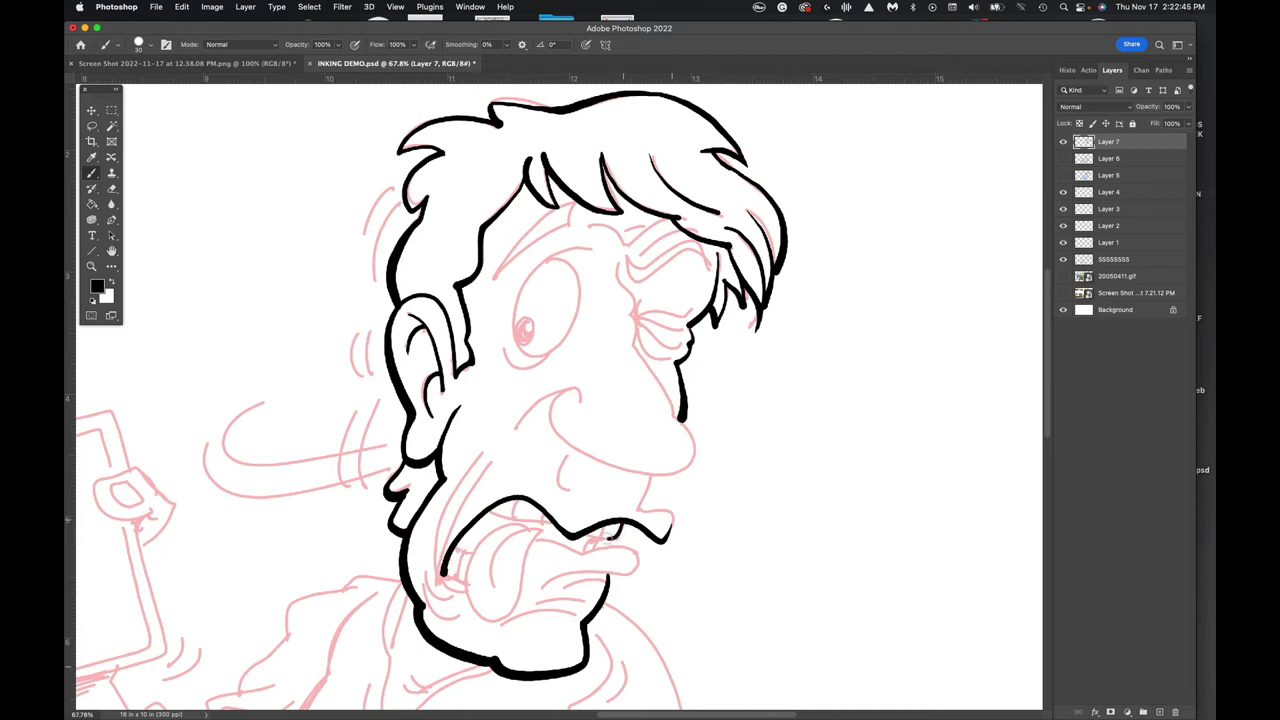
mouse_move(548, 514)
mouse_down()
mouse_move(556, 530)
mouse_move(492, 512)
mouse_up()
Ink the lower lip, the tongue's centre line and left edge, and two cheek creases
mouse_move(546, 585)
mouse_down()
mouse_move(641, 565)
mouse_move(631, 551)
mouse_move(538, 540)
mouse_move(547, 526)
mouse_move(508, 614)
mouse_move(487, 618)
mouse_move(463, 590)
mouse_move(470, 543)
mouse_move(512, 522)
mouse_move(524, 530)
mouse_up()
mouse_move(497, 594)
mouse_down()
mouse_move(488, 562)
mouse_move(515, 531)
mouse_move(546, 524)
mouse_up()
drag(466, 551, 445, 579)
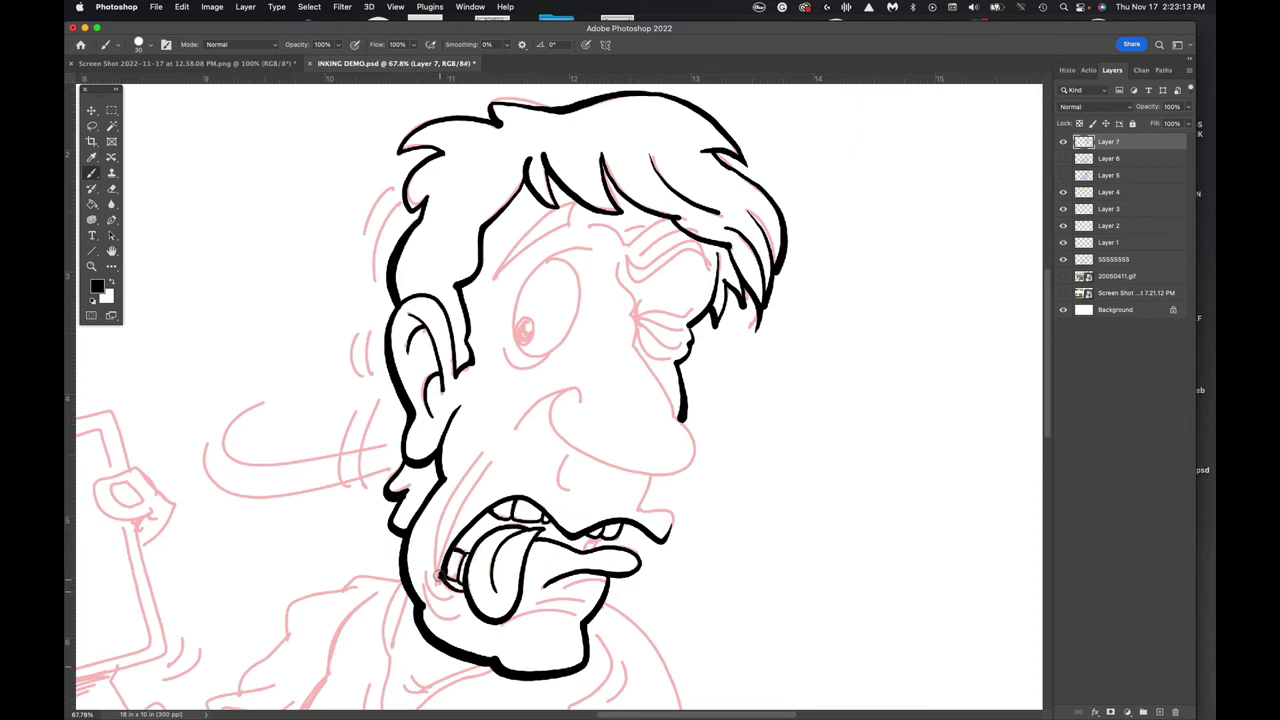
mouse_move(438, 575)
mouse_down()
mouse_move(452, 518)
mouse_move(491, 463)
mouse_up()
mouse_move(438, 578)
mouse_down()
mouse_move(462, 480)
mouse_move(553, 394)
mouse_move(582, 408)
mouse_move(521, 437)
mouse_move(579, 401)
mouse_up()
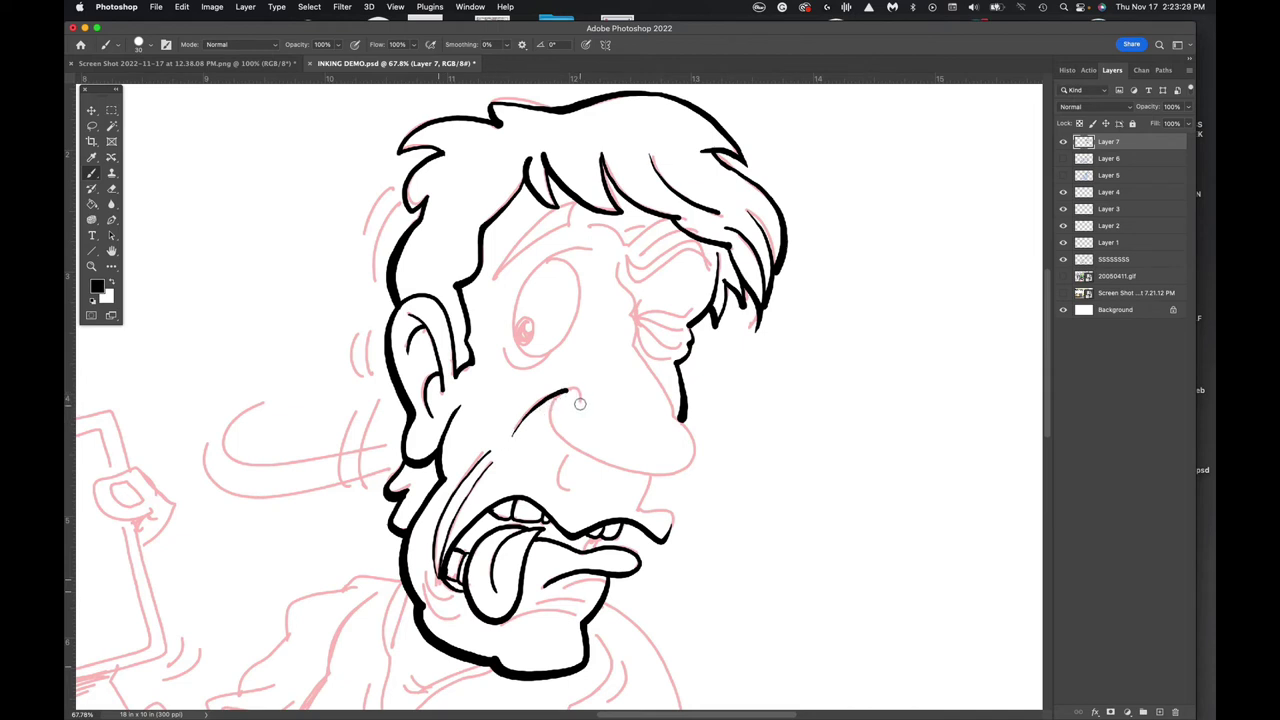
Ink the curve over the nose, its left side, the right cheek contour and the nose bridge
mouse_move(576, 395)
mouse_down()
mouse_move(560, 390)
mouse_move(546, 410)
mouse_move(572, 446)
mouse_up()
drag(512, 436, 545, 399)
mouse_move(672, 410)
mouse_down()
mouse_move(697, 460)
mouse_move(672, 478)
mouse_move(622, 477)
mouse_move(557, 436)
mouse_move(553, 390)
mouse_up()
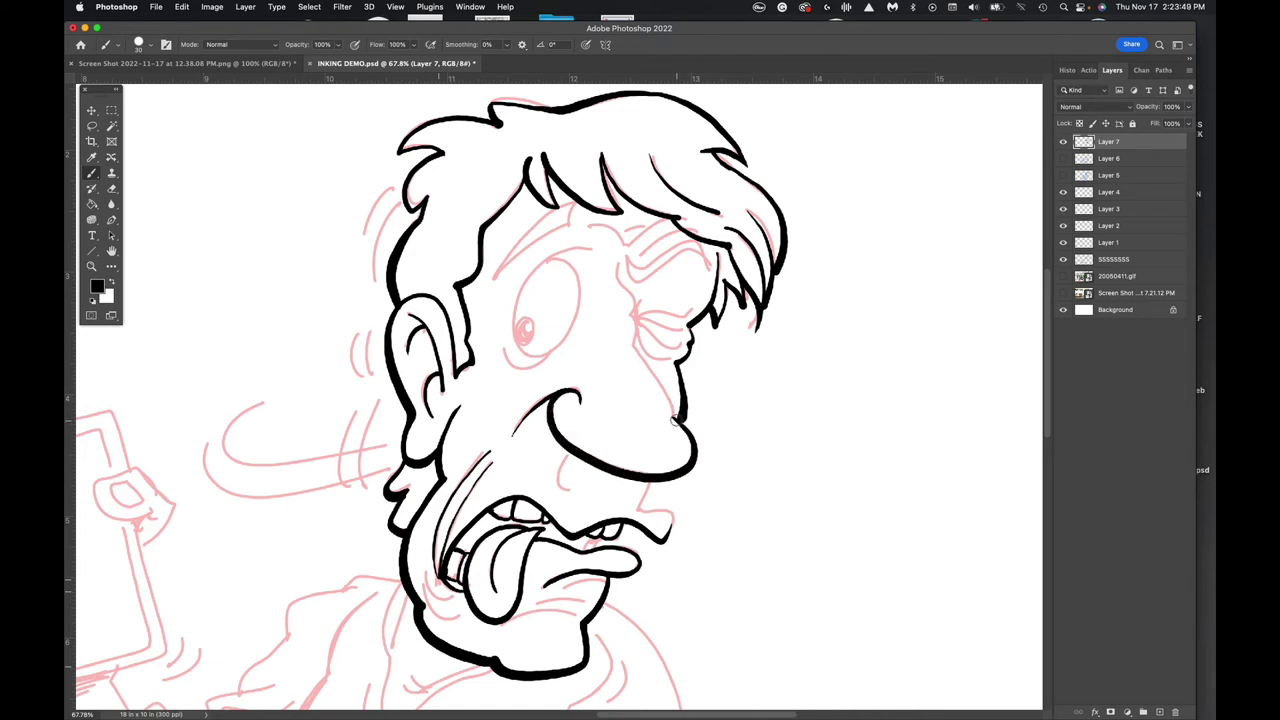
mouse_move(673, 418)
mouse_down()
mouse_move(633, 343)
mouse_move(620, 263)
mouse_up()
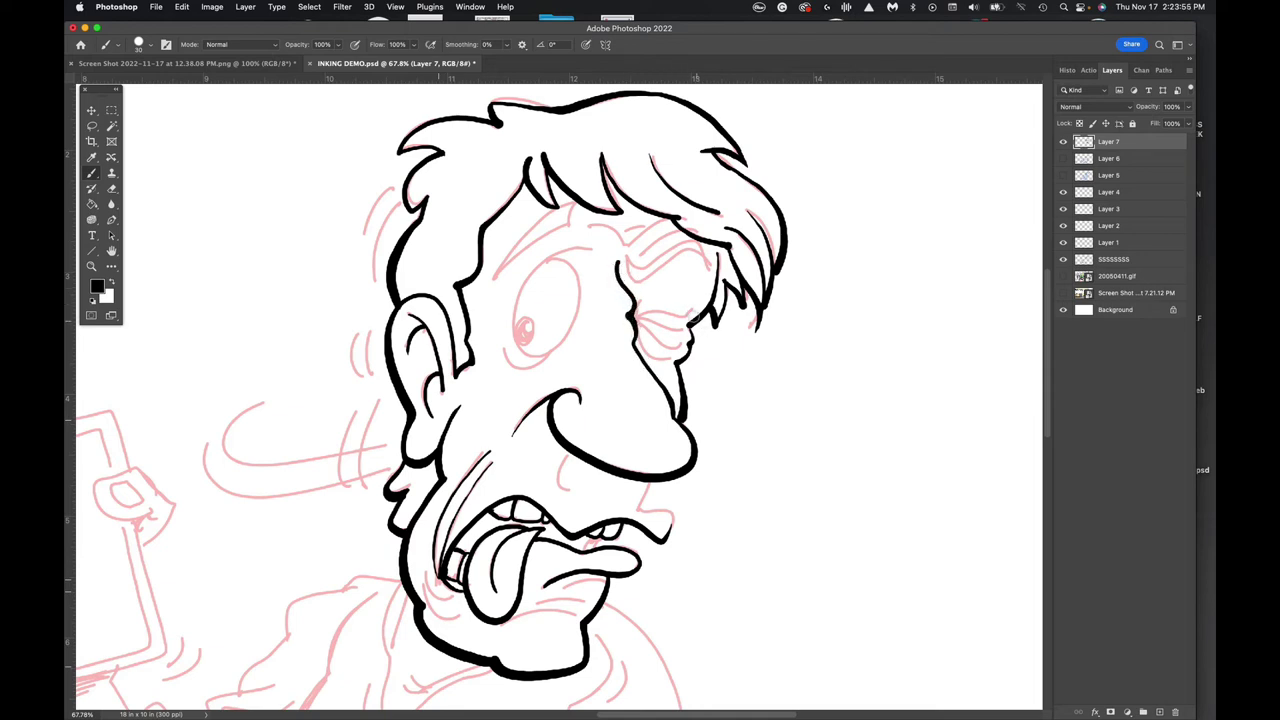
Ink the closed right eye and two wrinkles above it
mouse_move(680, 316)
mouse_down()
mouse_move(631, 317)
mouse_move(672, 346)
mouse_move(648, 347)
mouse_move(633, 320)
mouse_move(633, 339)
mouse_up()
mouse_move(706, 256)
mouse_down()
mouse_move(684, 249)
mouse_move(644, 278)
mouse_move(622, 266)
mouse_move(702, 244)
mouse_move(708, 262)
mouse_move(670, 240)
mouse_up()
mouse_move(670, 240)
mouse_down()
mouse_move(688, 232)
mouse_move(672, 214)
mouse_up()
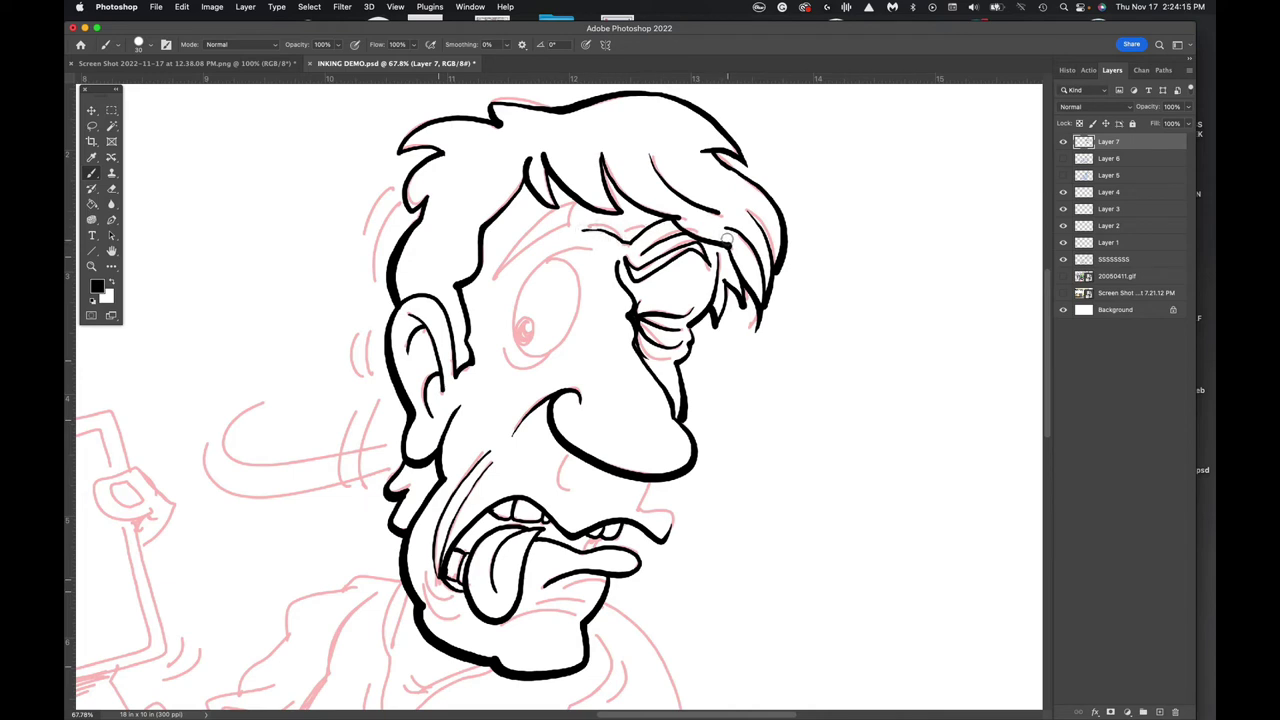
Ink the upper outline of the left eye and the brow line above it
mouse_move(594, 250)
mouse_down()
mouse_move(546, 262)
mouse_move(513, 300)
mouse_move(511, 345)
mouse_move(550, 356)
mouse_move(578, 308)
mouse_move(580, 270)
mouse_move(566, 258)
mouse_up()
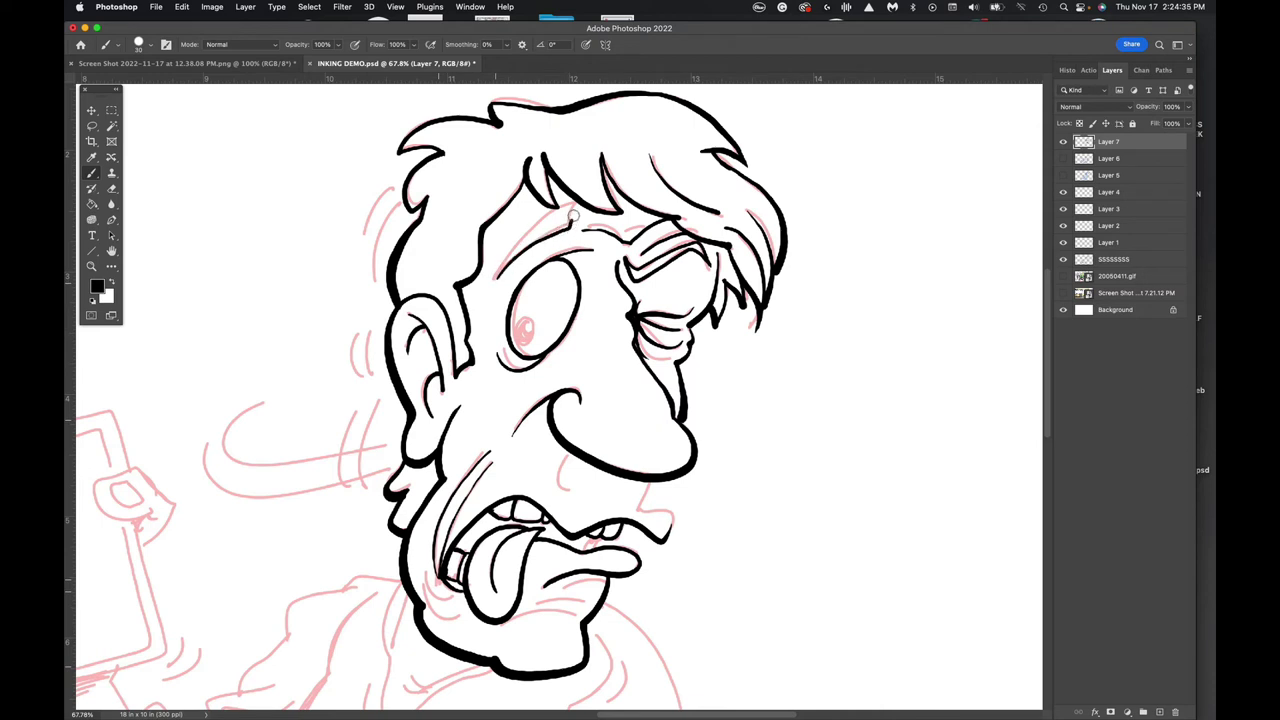
mouse_move(575, 213)
mouse_down()
mouse_move(560, 208)
mouse_move(504, 254)
mouse_move(497, 281)
mouse_up()
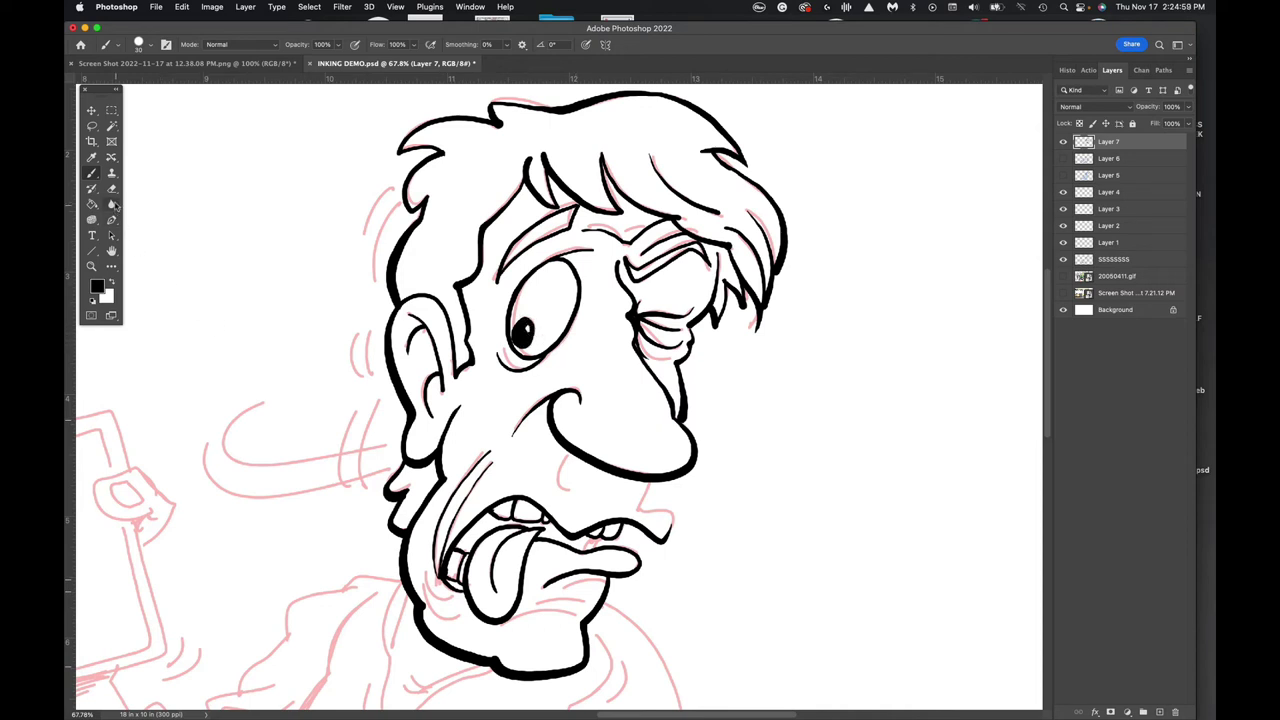
Replace a trial hooked nostril curve with a short line below the nose
click(111, 188)
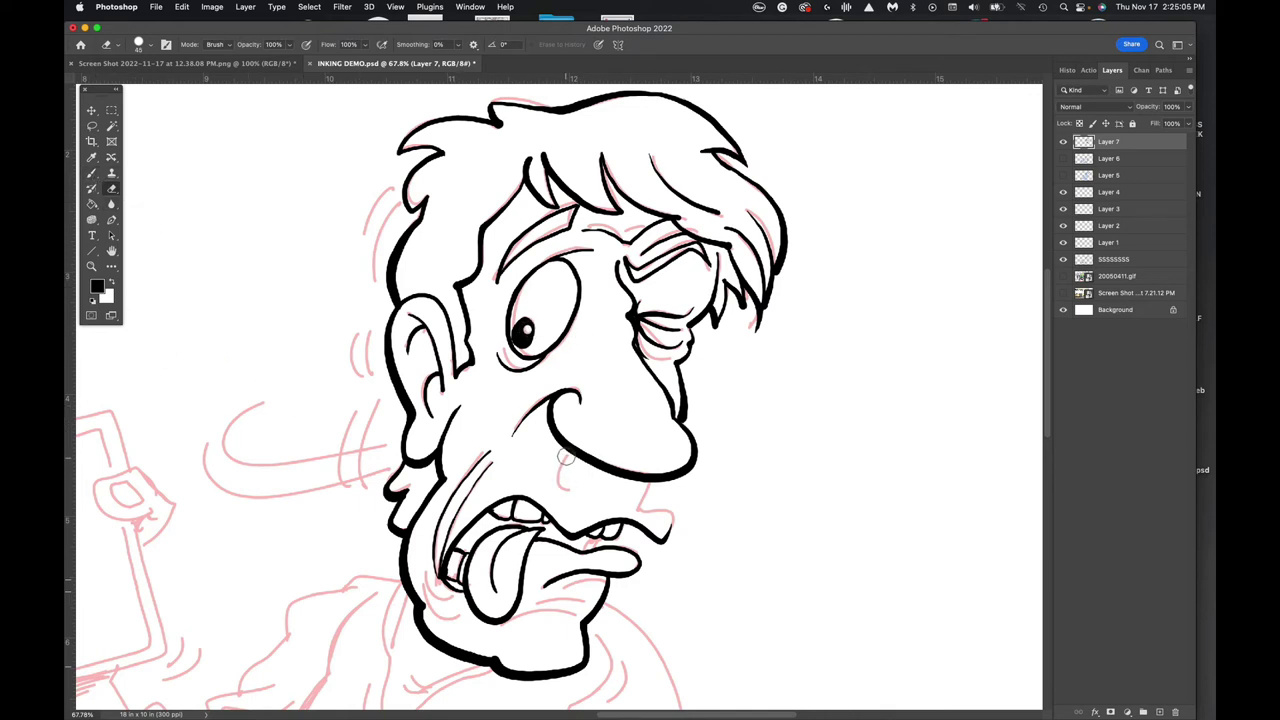
click(91, 173)
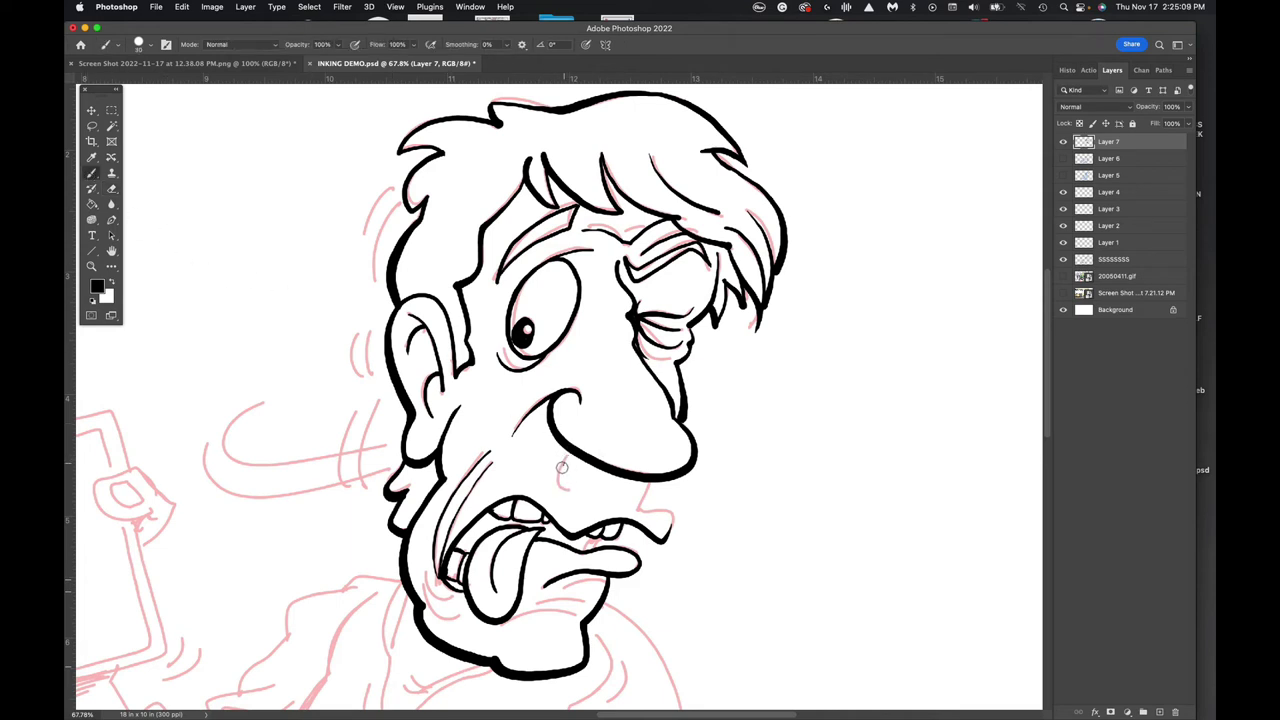
mouse_move(561, 467)
mouse_down()
mouse_move(557, 484)
mouse_move(577, 487)
mouse_move(569, 457)
mouse_up()
key(super+z)
mouse_move(648, 481)
mouse_down()
mouse_move(641, 505)
mouse_move(673, 516)
mouse_move(666, 533)
mouse_up()
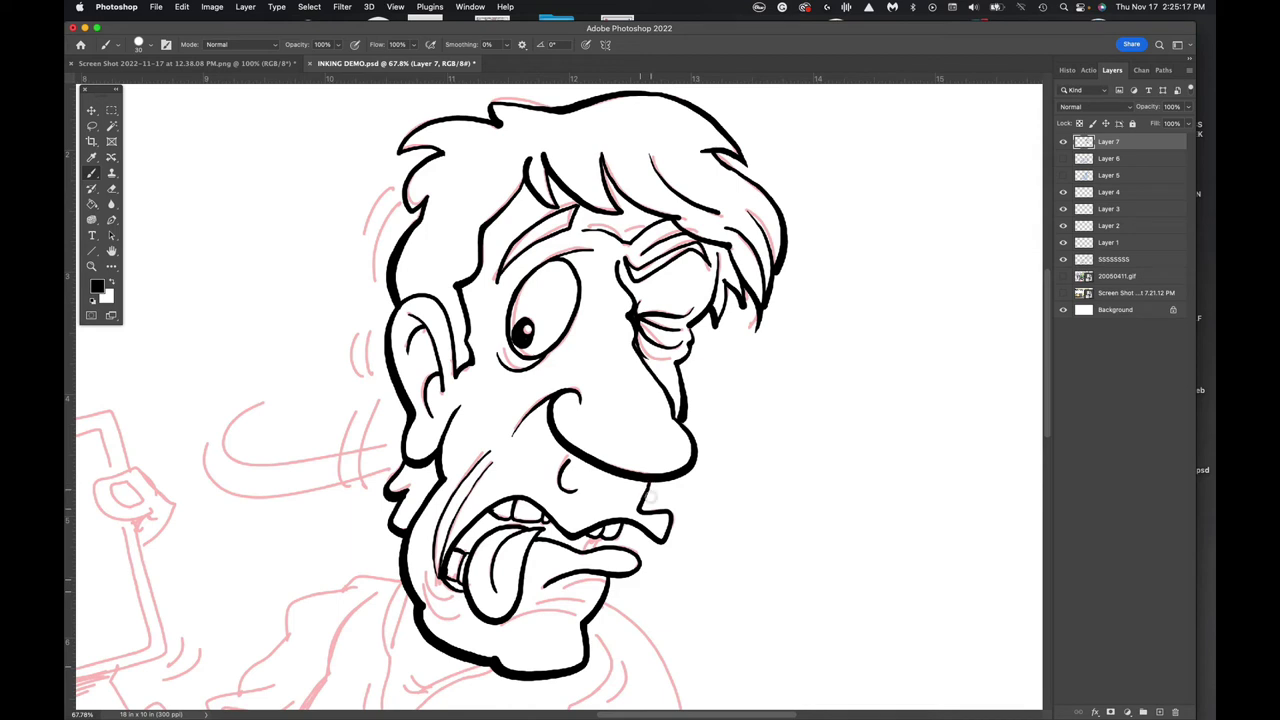
Ink the chin's right side, a doubled lower-lip line and hatching on the jaw
drag(667, 522, 662, 541)
mouse_move(583, 605)
mouse_down()
mouse_move(526, 601)
mouse_move(505, 617)
mouse_up()
mouse_move(423, 567)
mouse_down()
mouse_move(447, 600)
mouse_move(428, 601)
mouse_move(462, 610)
mouse_up()
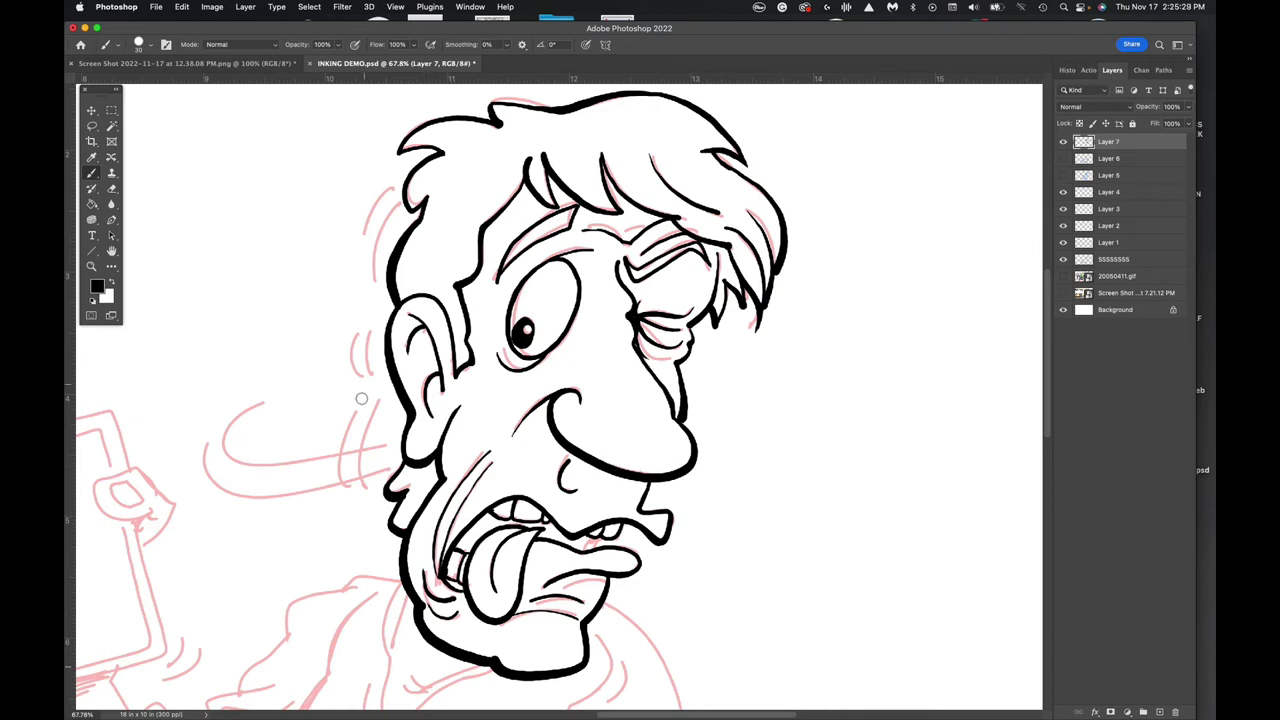
Add black motion lines left of the face, beside the ear and beside the hair
mouse_move(262, 401)
mouse_down()
mouse_move(233, 460)
mouse_move(310, 465)
mouse_move(377, 449)
mouse_up()
mouse_move(218, 436)
mouse_down()
mouse_move(210, 463)
mouse_move(306, 490)
mouse_move(377, 477)
mouse_up()
mouse_move(375, 400)
mouse_down()
mouse_move(340, 484)
mouse_move(348, 515)
mouse_up()
drag(377, 305, 356, 384)
drag(402, 166, 376, 230)
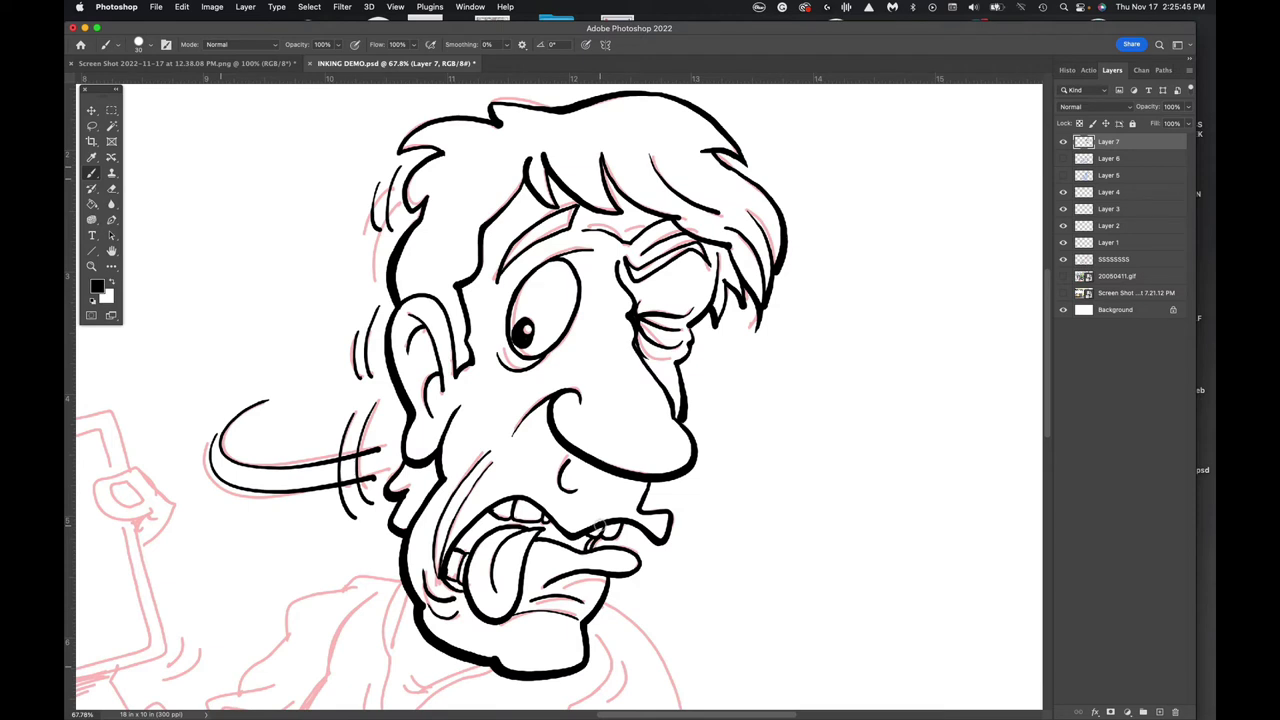
drag(1047, 342, 1038, 468)
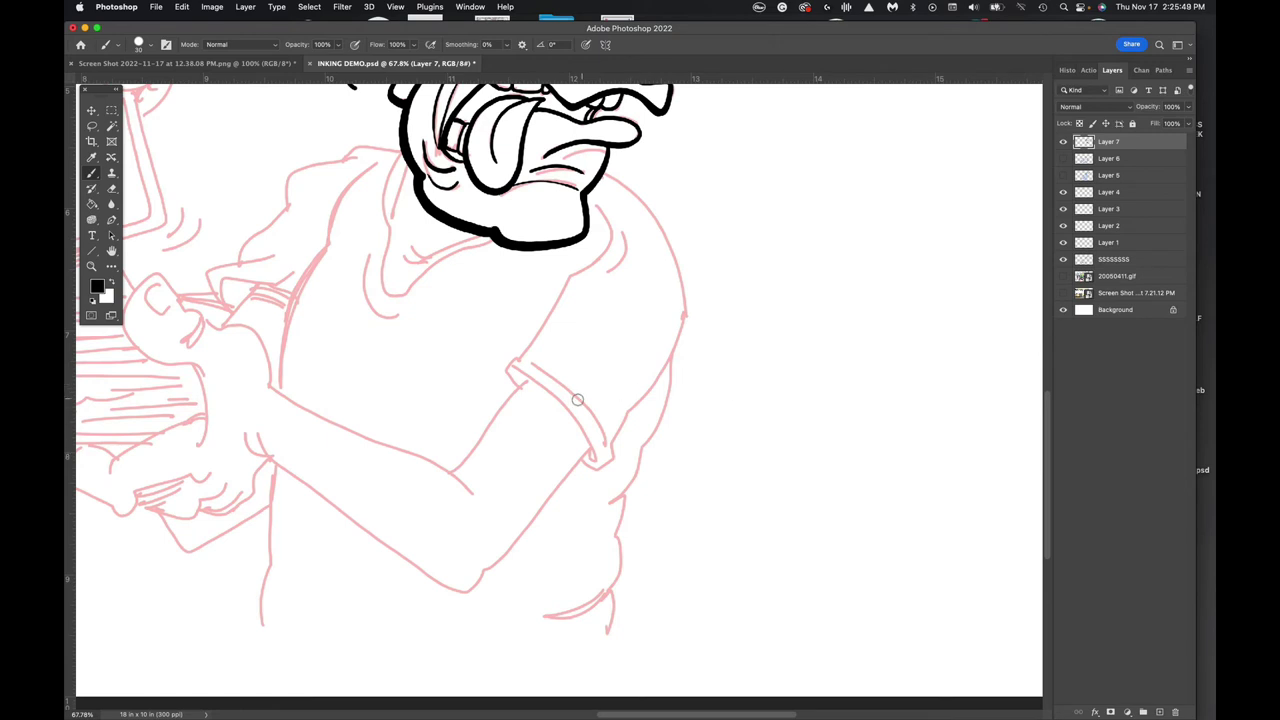
Ink the sleeve edge with a hooked corner, the line to the collar, and the shoulder contour
mouse_move(514, 369)
mouse_down()
mouse_move(556, 398)
mouse_move(598, 458)
mouse_up()
mouse_move(515, 390)
mouse_down()
mouse_move(503, 374)
mouse_move(591, 262)
mouse_up()
drag(604, 212, 620, 250)
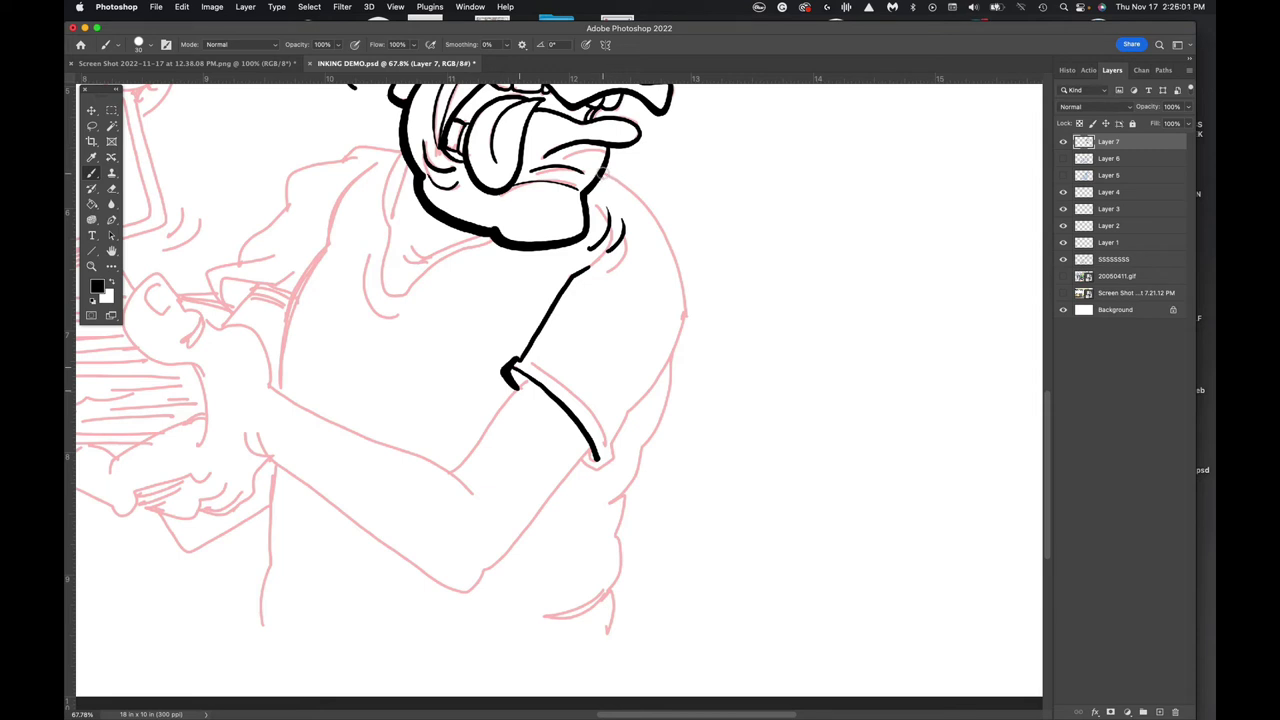
mouse_move(613, 177)
mouse_down()
mouse_move(677, 256)
mouse_move(685, 326)
mouse_move(603, 464)
mouse_move(580, 465)
mouse_up()
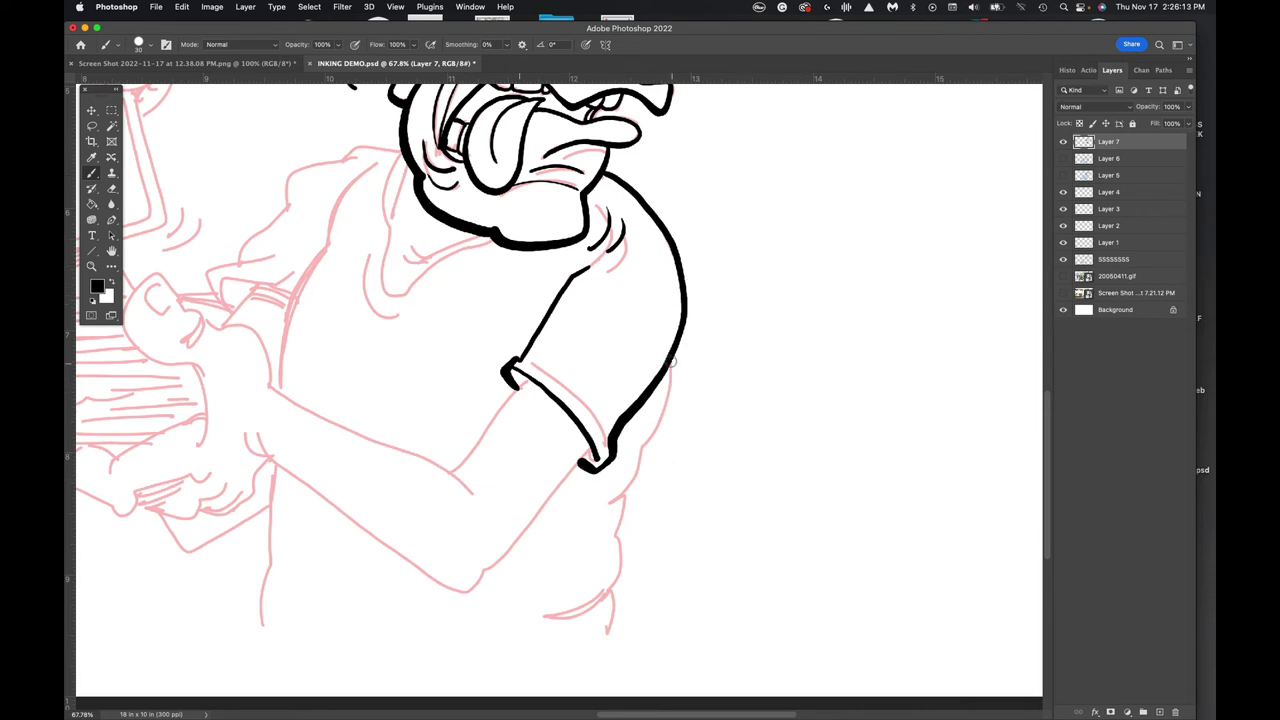
Continue the back and right body contour down to the torso's bottom curve
mouse_move(668, 361)
mouse_down()
mouse_move(658, 429)
mouse_move(596, 512)
mouse_up()
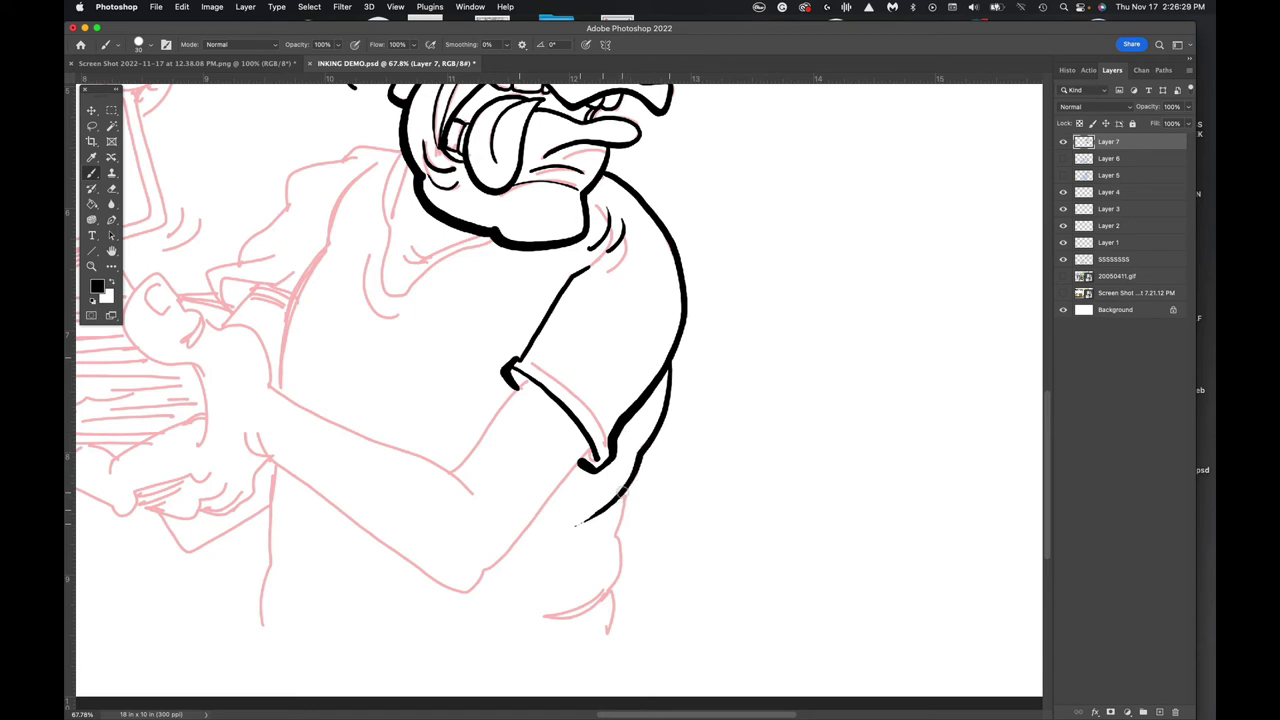
mouse_move(623, 502)
mouse_down()
mouse_move(622, 571)
mouse_move(569, 614)
mouse_move(538, 618)
mouse_up()
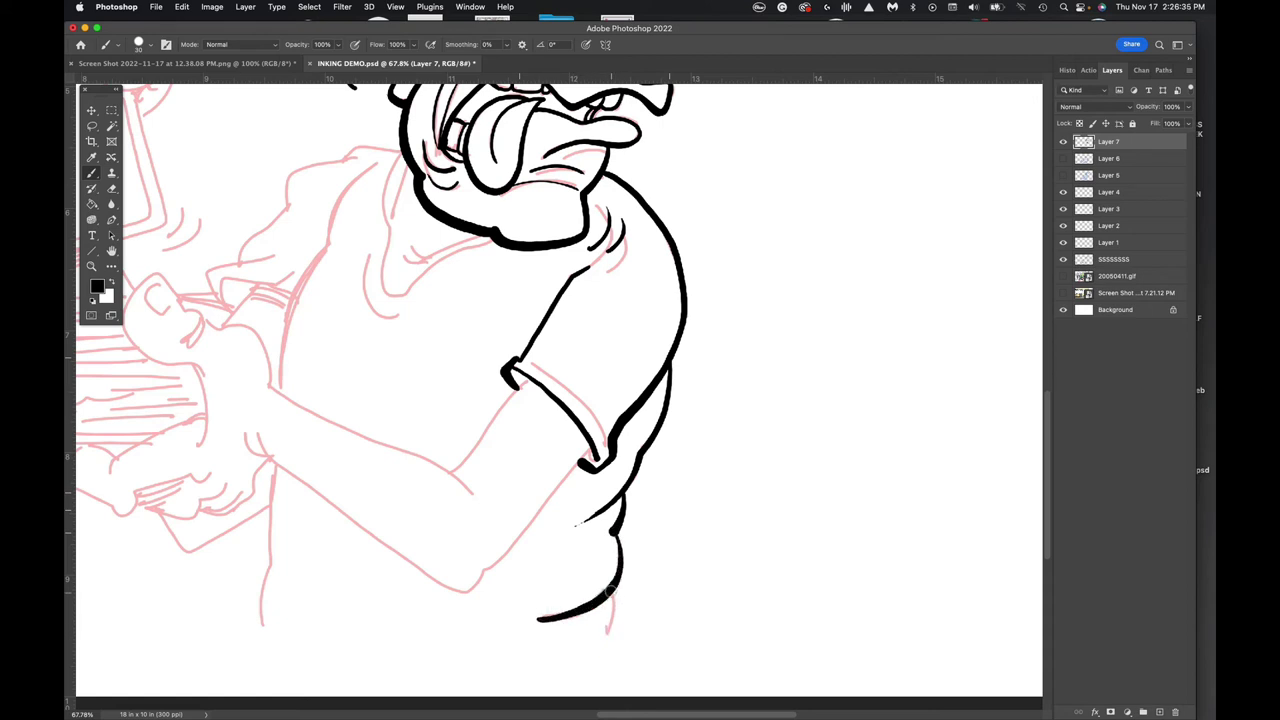
drag(610, 592, 610, 625)
drag(610, 625, 604, 637)
Ink the upper arm to the elbow, the elbow curve, the arm's underside and the cuff
drag(450, 473, 508, 395)
drag(508, 395, 514, 386)
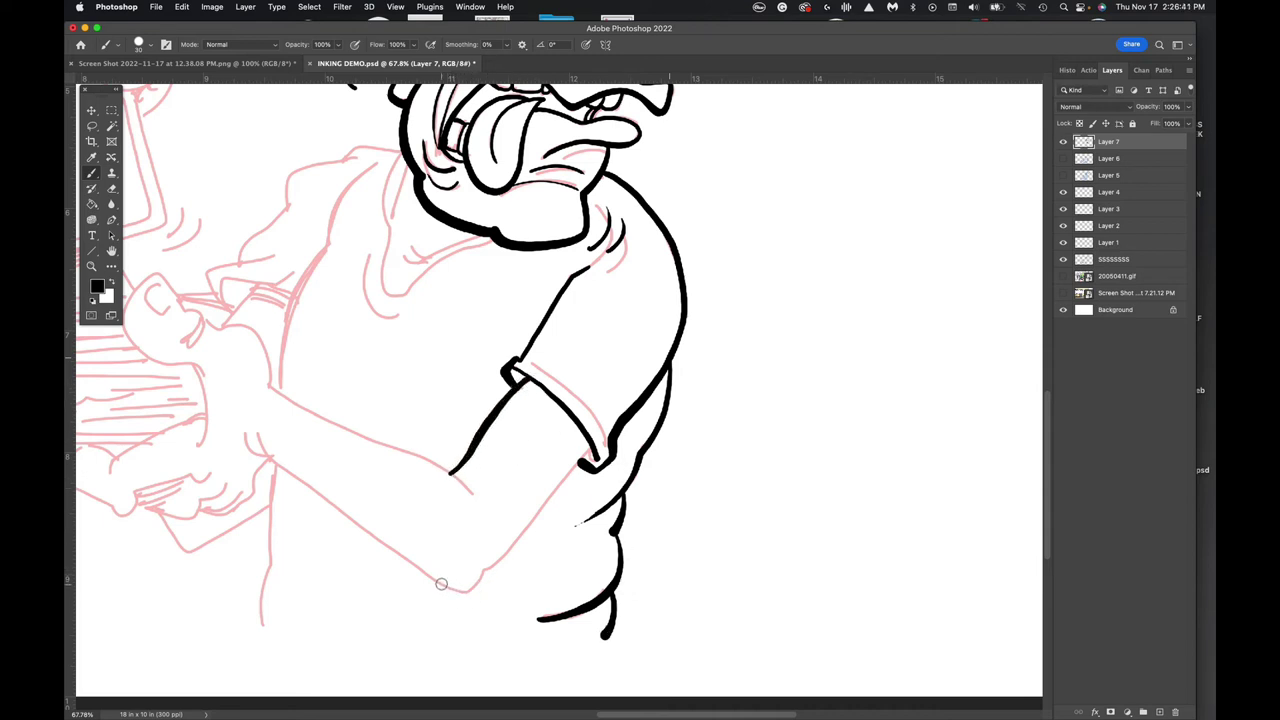
drag(447, 587, 462, 592)
drag(462, 592, 482, 578)
drag(482, 578, 568, 470)
drag(568, 470, 592, 448)
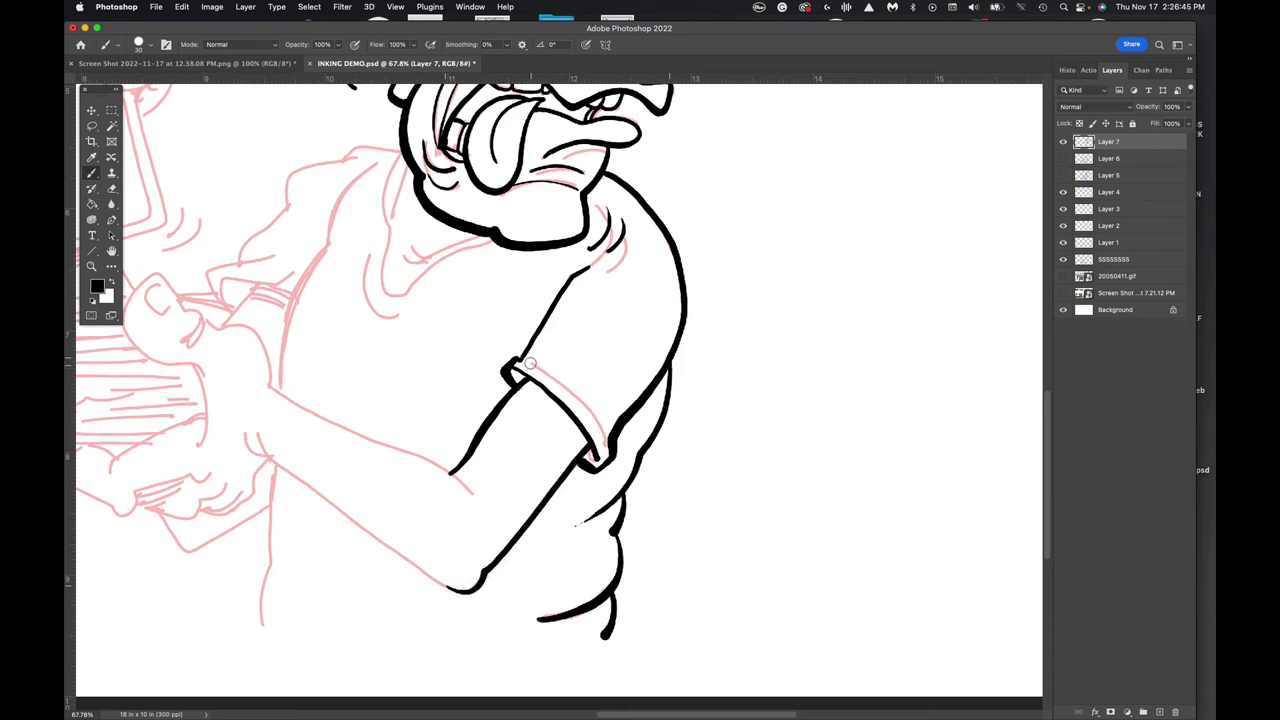
drag(531, 364, 601, 421)
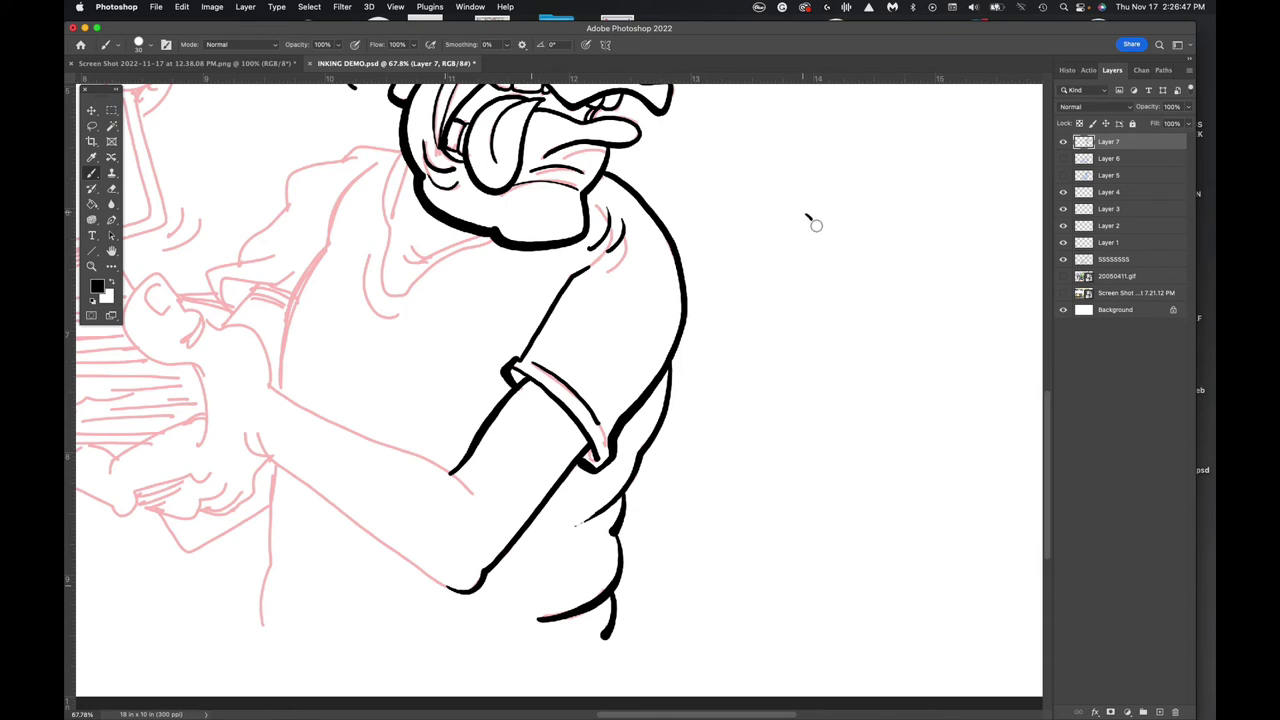
Try two curved motion lines right of the figure, then undo them
mouse_move(808, 215)
mouse_down()
mouse_move(839, 280)
mouse_move(754, 397)
mouse_move(712, 400)
mouse_up()
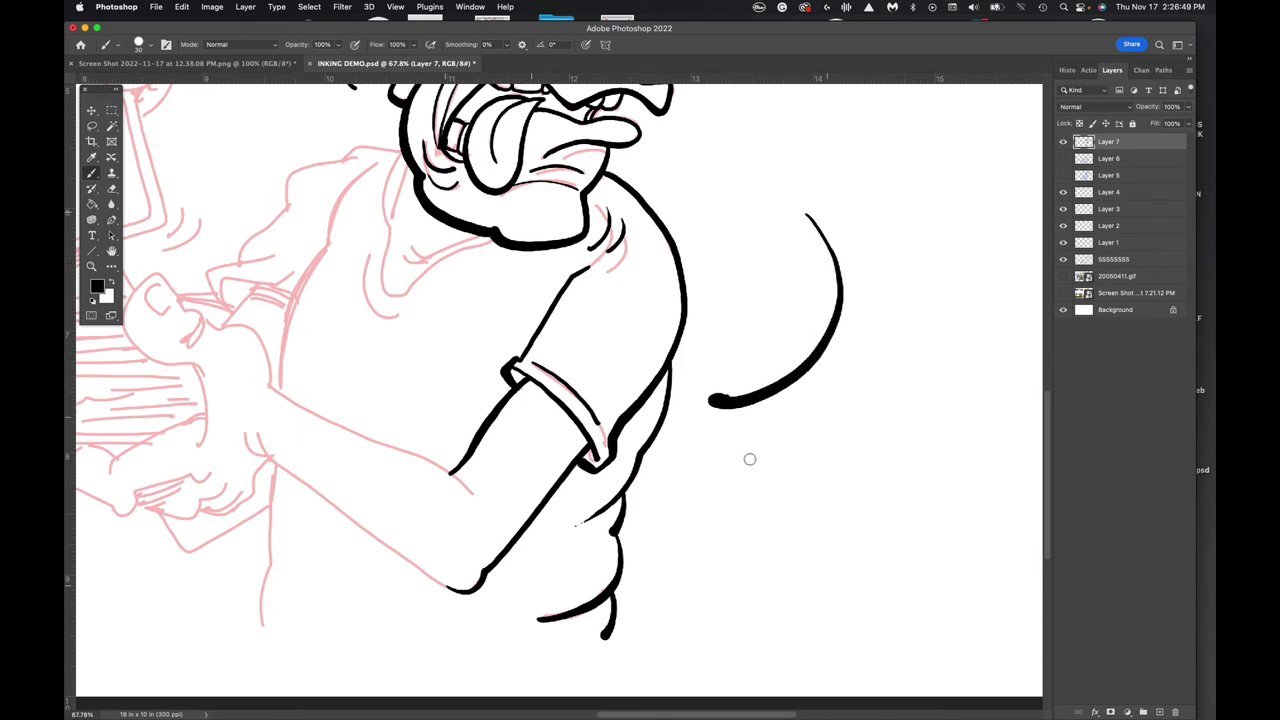
mouse_move(859, 292)
mouse_down()
mouse_move(789, 434)
mouse_move(740, 447)
mouse_up()
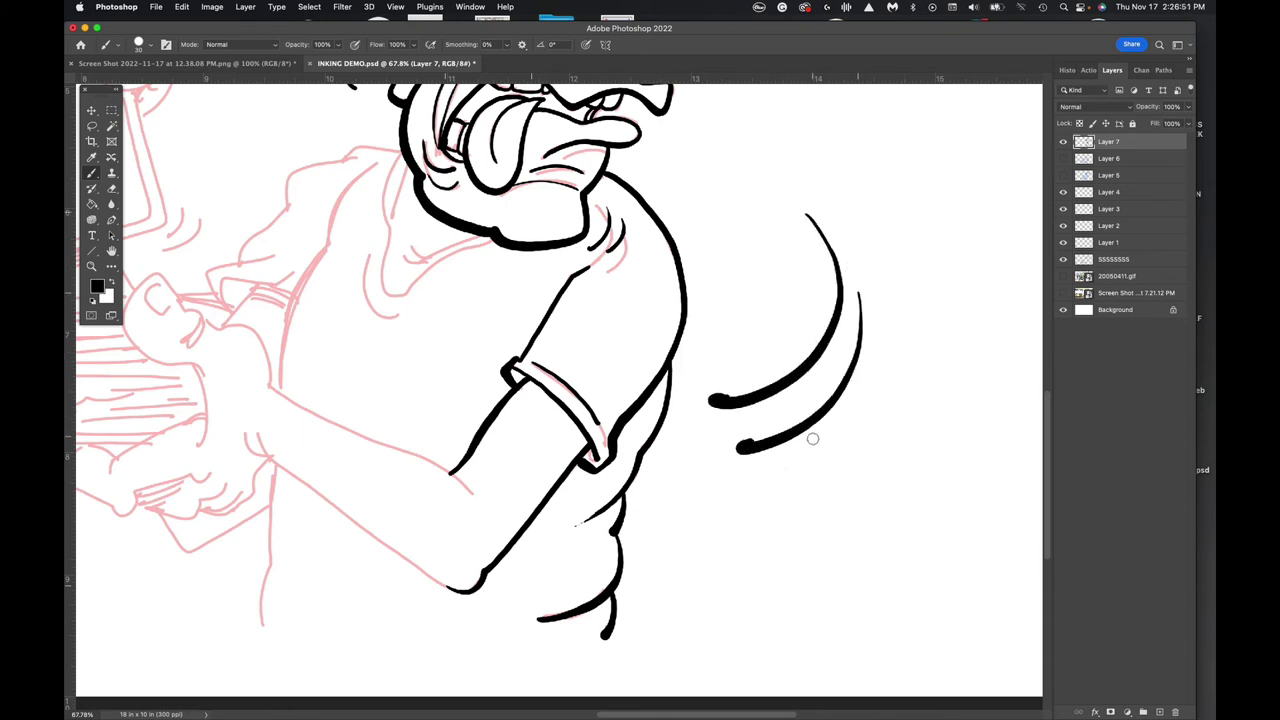
key(super+z)
key(super+z)
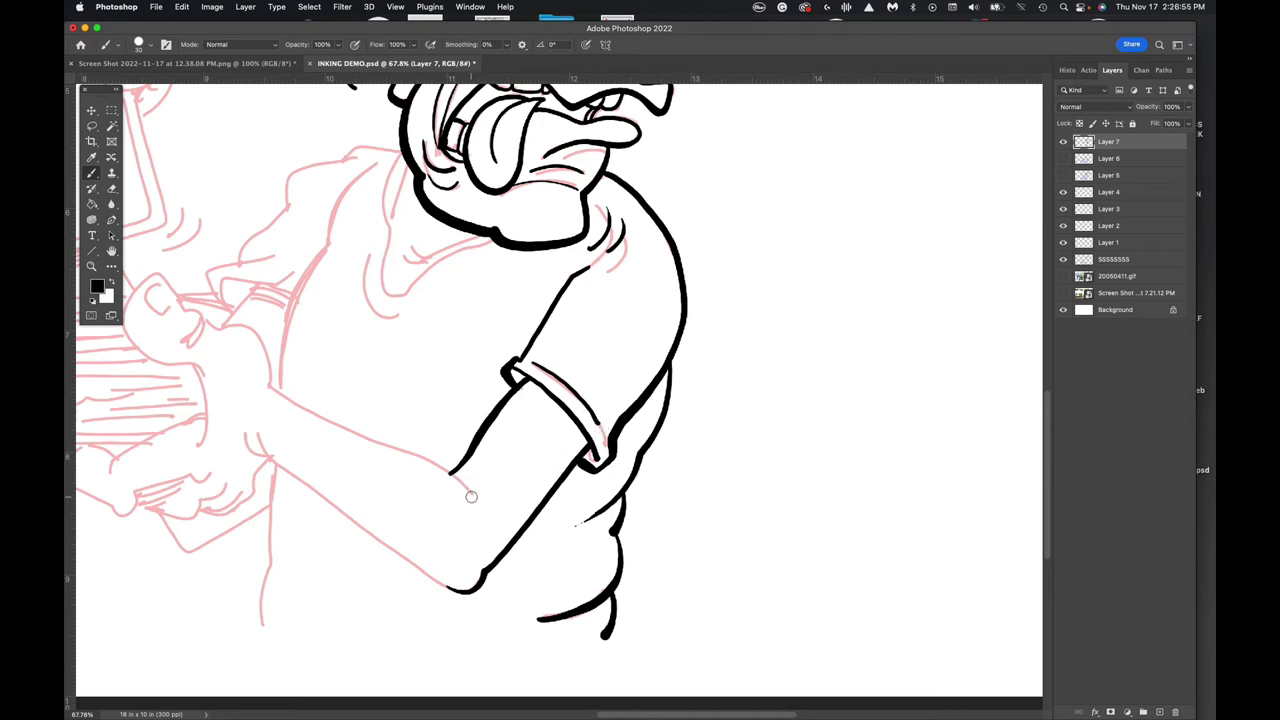
Ink both forearm outlines, the wrist curve and the fingertips under the laptop
mouse_move(472, 497)
mouse_down()
mouse_move(436, 462)
mouse_move(272, 393)
mouse_up()
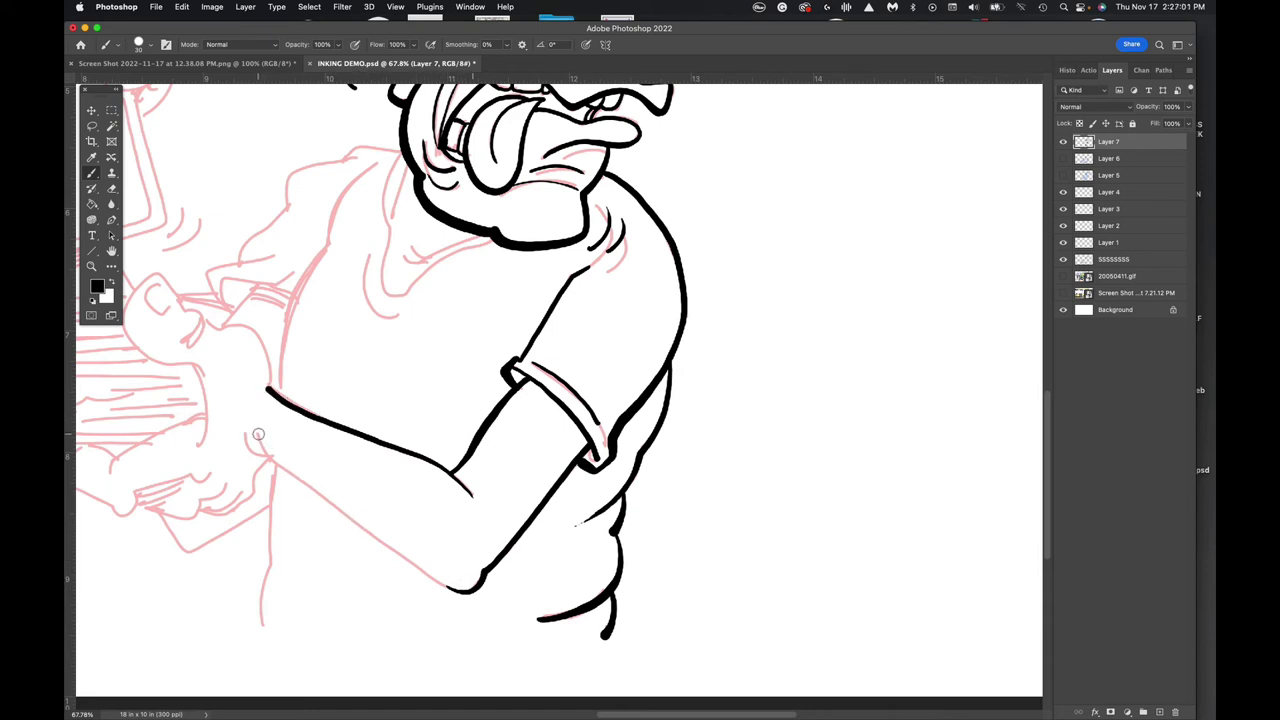
mouse_move(258, 441)
mouse_down()
mouse_move(292, 482)
mouse_move(457, 589)
mouse_up()
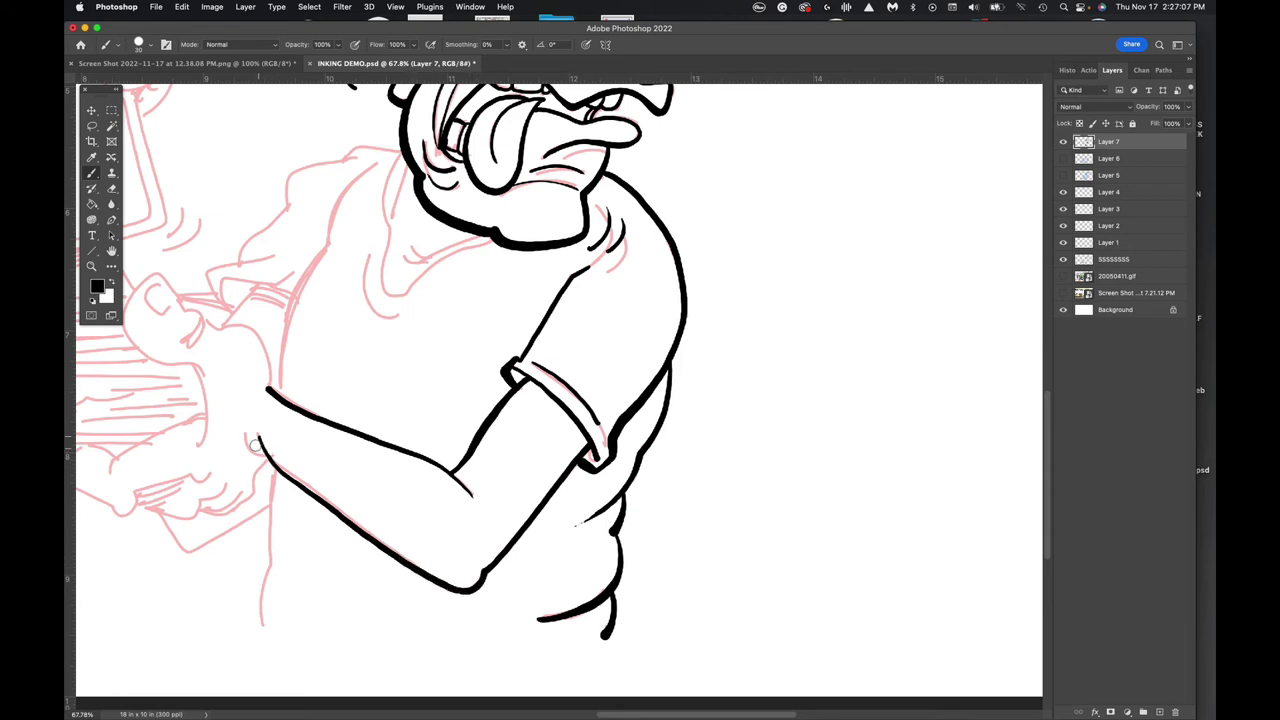
mouse_move(243, 433)
mouse_down()
mouse_move(273, 468)
mouse_move(249, 501)
mouse_move(200, 512)
mouse_move(219, 495)
mouse_move(194, 517)
mouse_move(139, 508)
mouse_up()
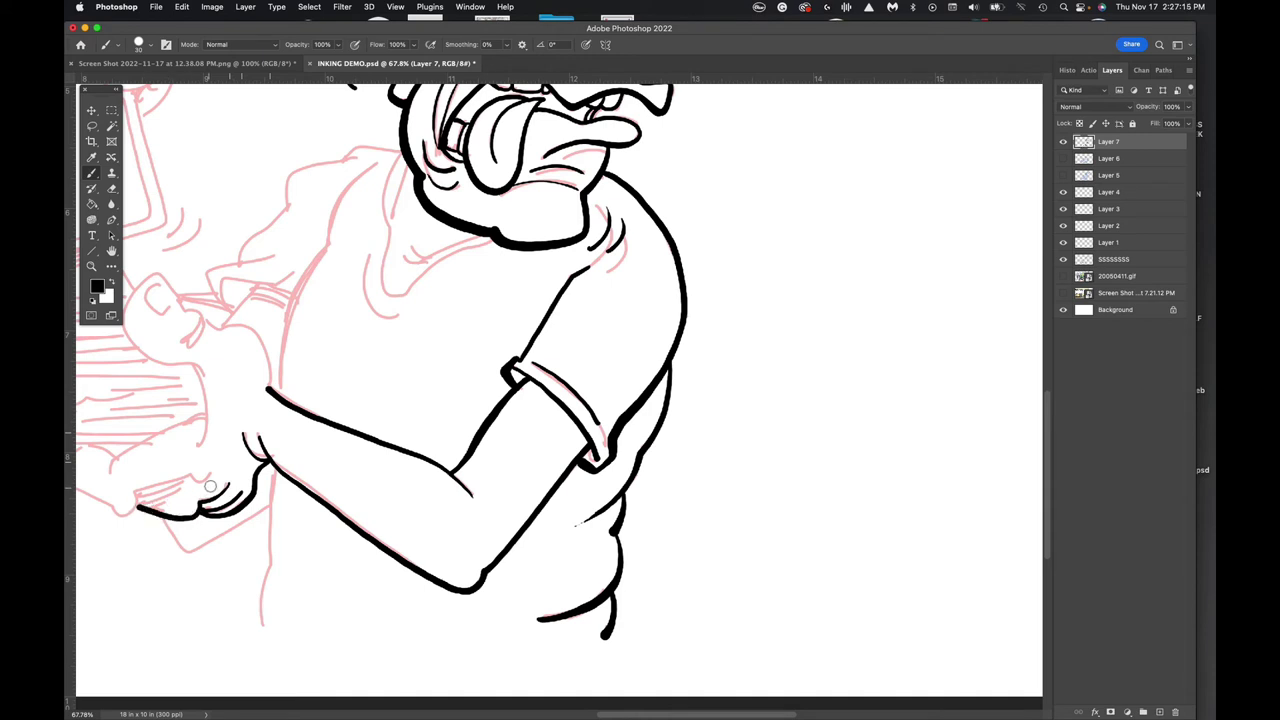
mouse_move(208, 476)
mouse_down()
mouse_move(140, 490)
mouse_move(121, 517)
mouse_move(111, 509)
mouse_move(187, 549)
mouse_move(268, 484)
mouse_move(258, 626)
mouse_up()
Ink the neck line and the inner and outer edges of the V-neck collar
mouse_move(370, 391)
mouse_down()
mouse_move(521, 464)
mouse_move(641, 494)
mouse_up()
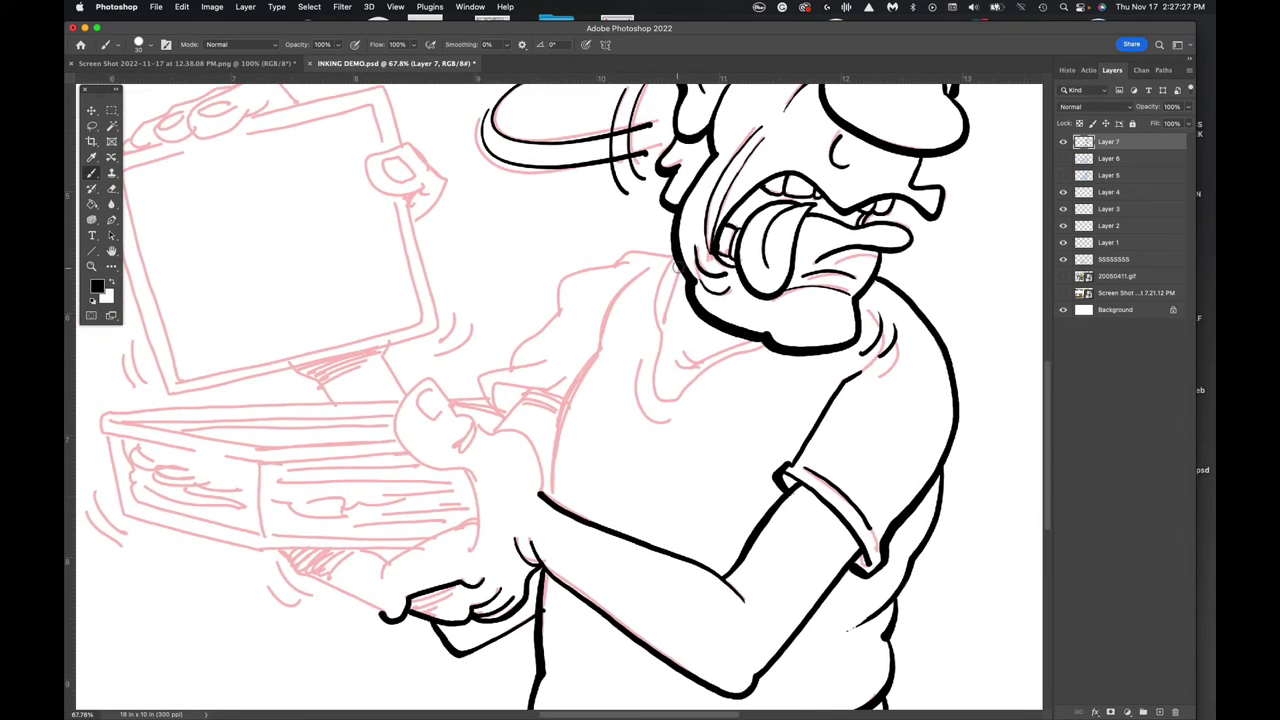
mouse_move(665, 322)
mouse_down()
mouse_move(678, 256)
mouse_move(658, 299)
mouse_move(658, 398)
mouse_move(672, 404)
mouse_move(768, 345)
mouse_up()
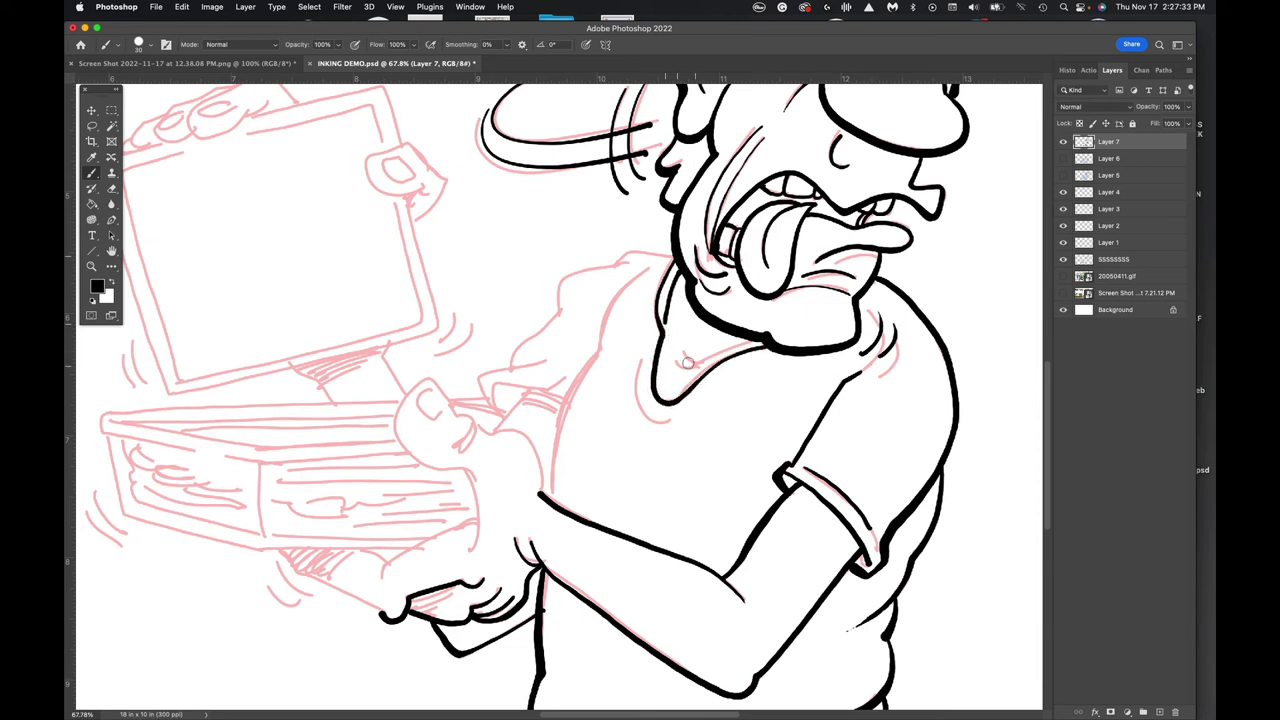
drag(679, 361, 758, 338)
mouse_move(641, 356)
mouse_down()
mouse_move(653, 420)
mouse_move(702, 401)
mouse_up()
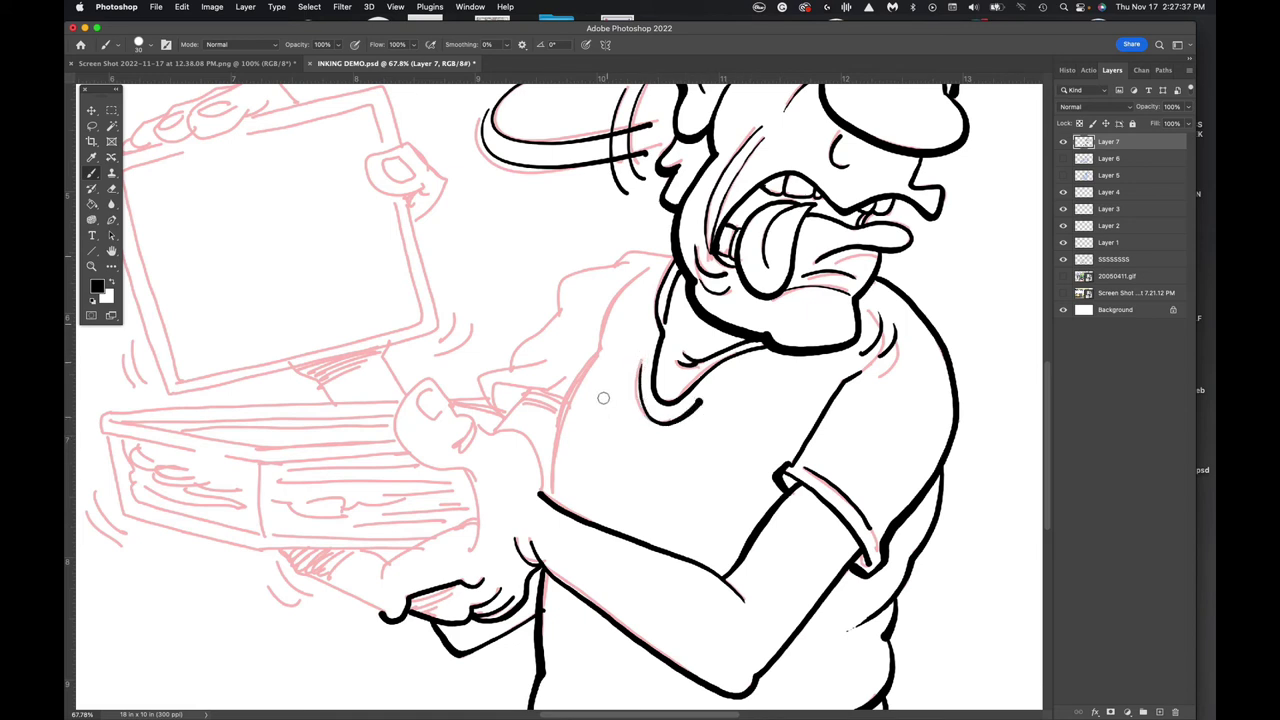
Ink the left side of the torso up to the jaw and the left sleeve's top and bottom edges
drag(601, 348, 541, 496)
mouse_move(601, 346)
mouse_down()
mouse_move(622, 290)
mouse_move(678, 259)
mouse_move(587, 270)
mouse_move(517, 347)
mouse_move(540, 362)
mouse_move(476, 386)
mouse_move(491, 411)
mouse_up()
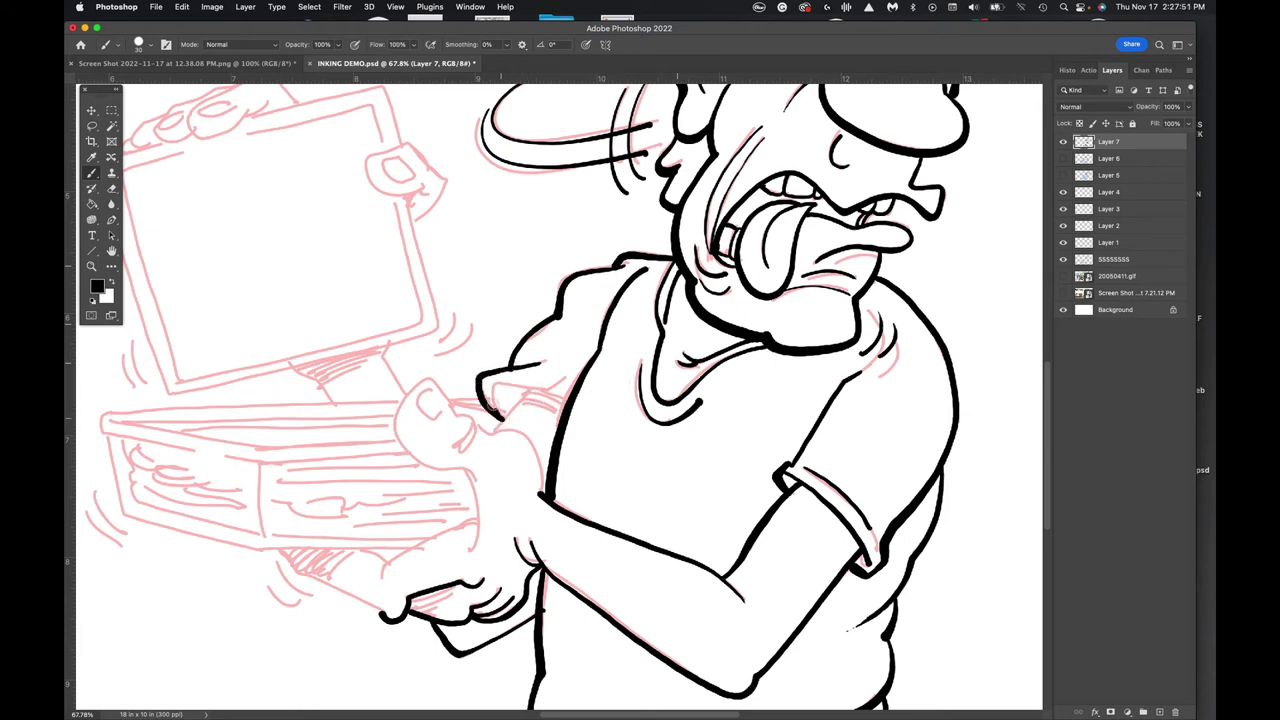
drag(487, 380, 566, 396)
mouse_move(492, 432)
mouse_down()
mouse_move(538, 386)
mouse_move(563, 392)
mouse_up()
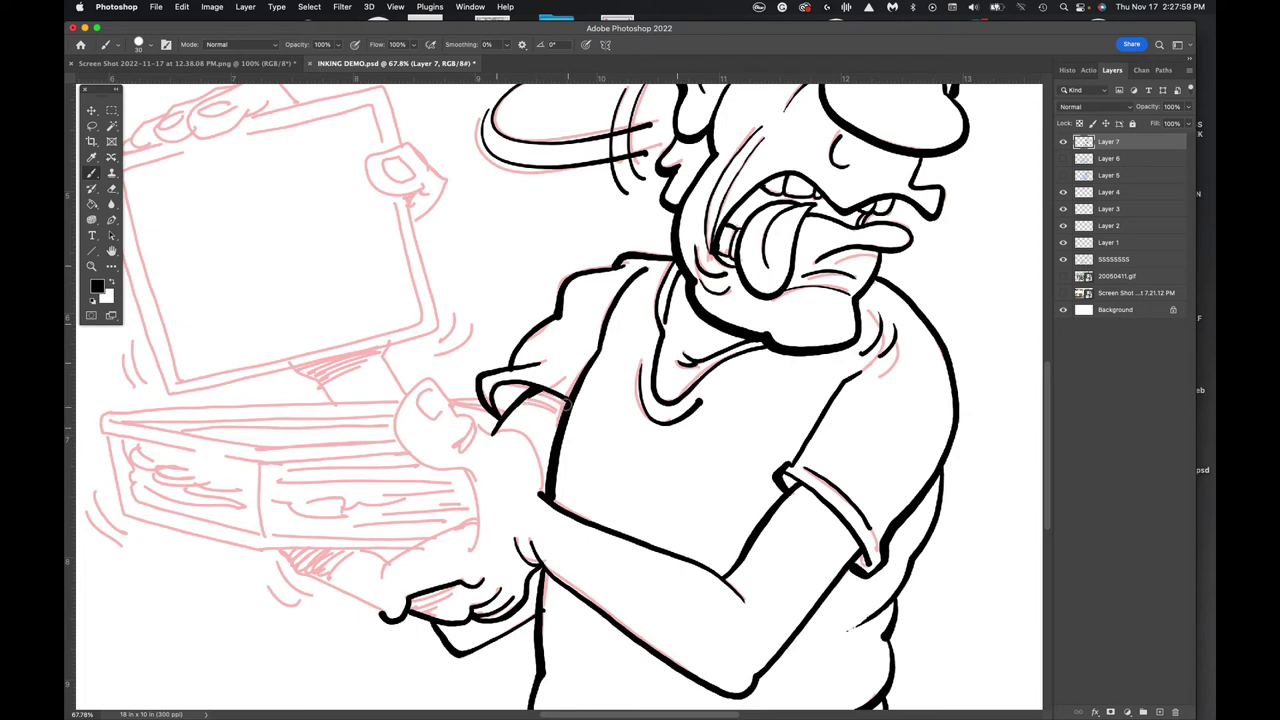
Hatch the left and right sleeve cuffs, ink the cuff edge, and outline the thumb and knuckles
mouse_move(534, 390)
mouse_down()
mouse_move(566, 404)
mouse_move(532, 396)
mouse_move(551, 417)
mouse_move(520, 406)
mouse_move(554, 424)
mouse_move(568, 404)
mouse_up()
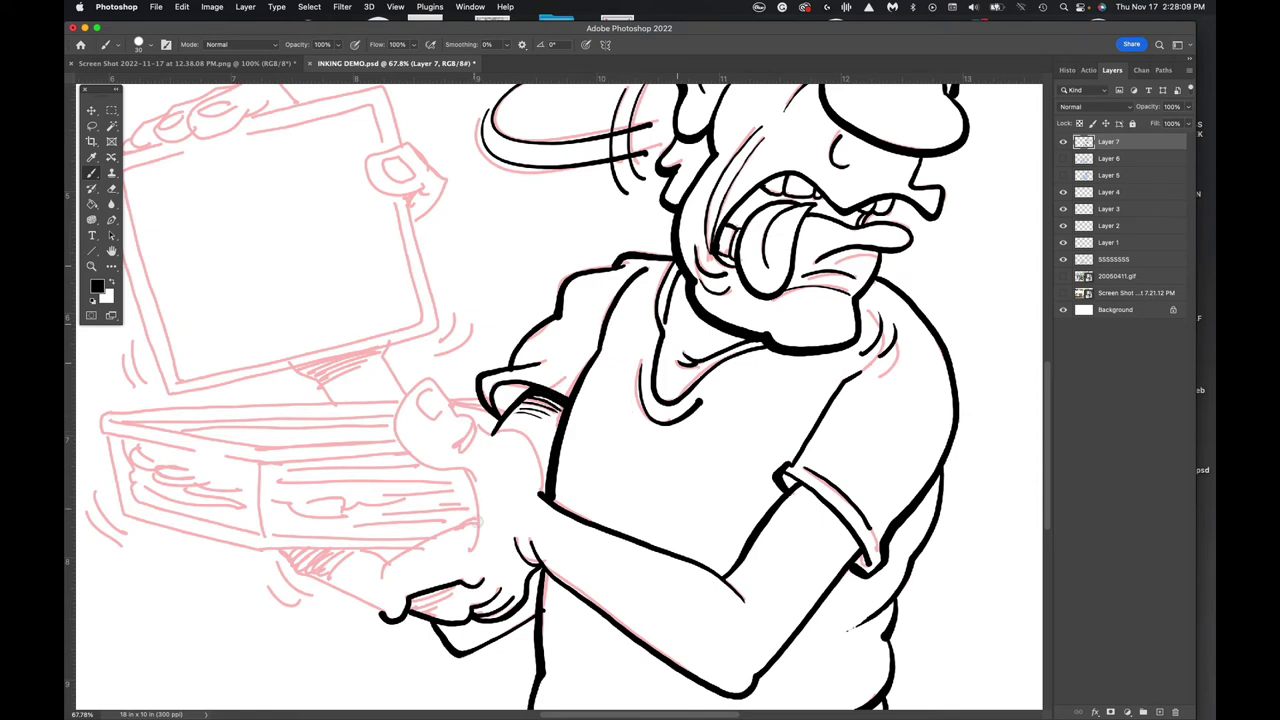
mouse_move(799, 489)
mouse_down()
mouse_move(827, 515)
mouse_move(790, 484)
mouse_up()
mouse_move(846, 535)
mouse_down()
mouse_move(788, 487)
mouse_move(787, 499)
mouse_up()
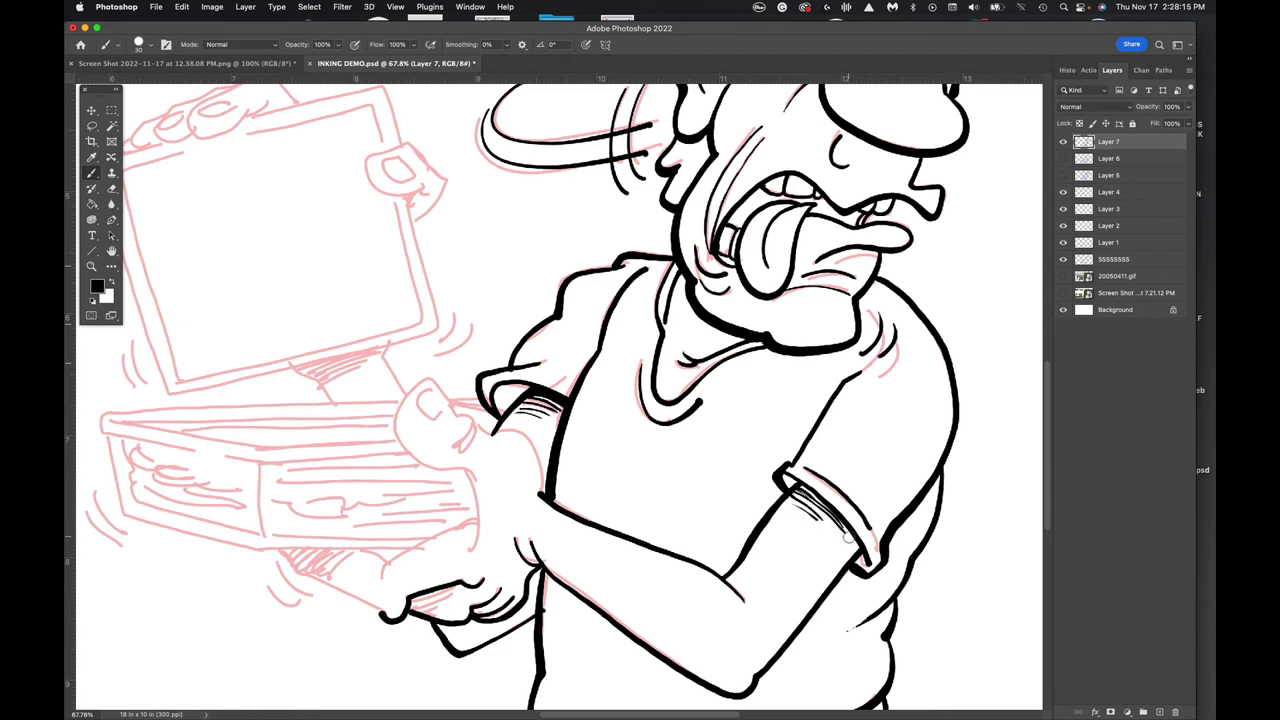
mouse_move(848, 536)
mouse_down()
mouse_move(824, 515)
mouse_move(846, 535)
mouse_up()
mouse_move(472, 422)
mouse_down()
mouse_move(522, 434)
mouse_move(543, 495)
mouse_up()
mouse_move(472, 424)
mouse_down()
mouse_move(456, 448)
mouse_move(466, 420)
mouse_move(456, 446)
mouse_move(432, 384)
mouse_move(408, 388)
mouse_move(395, 440)
mouse_move(456, 468)
mouse_up()
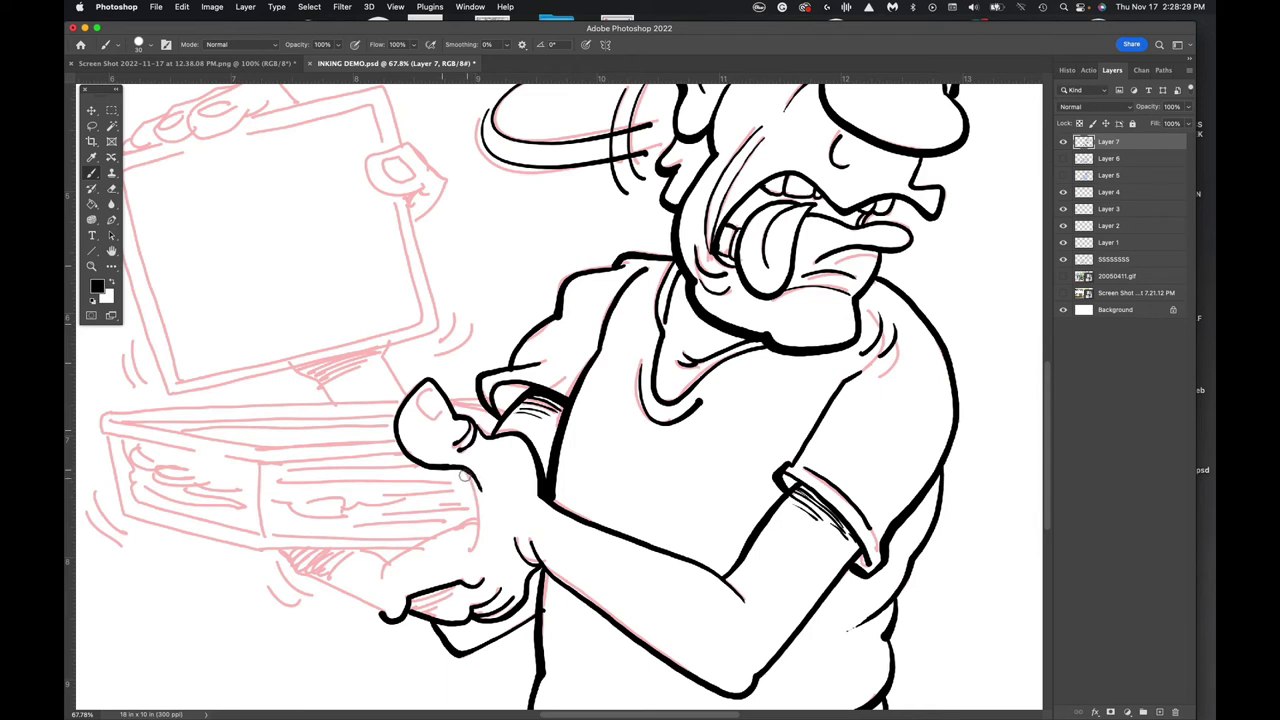
Ink the hand's right outline, the thumbnail and the hand's lower-left edge
drag(465, 476, 472, 552)
mouse_move(446, 408)
mouse_down()
mouse_move(428, 418)
mouse_move(416, 398)
mouse_move(436, 390)
mouse_up()
mouse_move(384, 584)
mouse_down()
mouse_move(389, 564)
mouse_move(464, 525)
mouse_up()
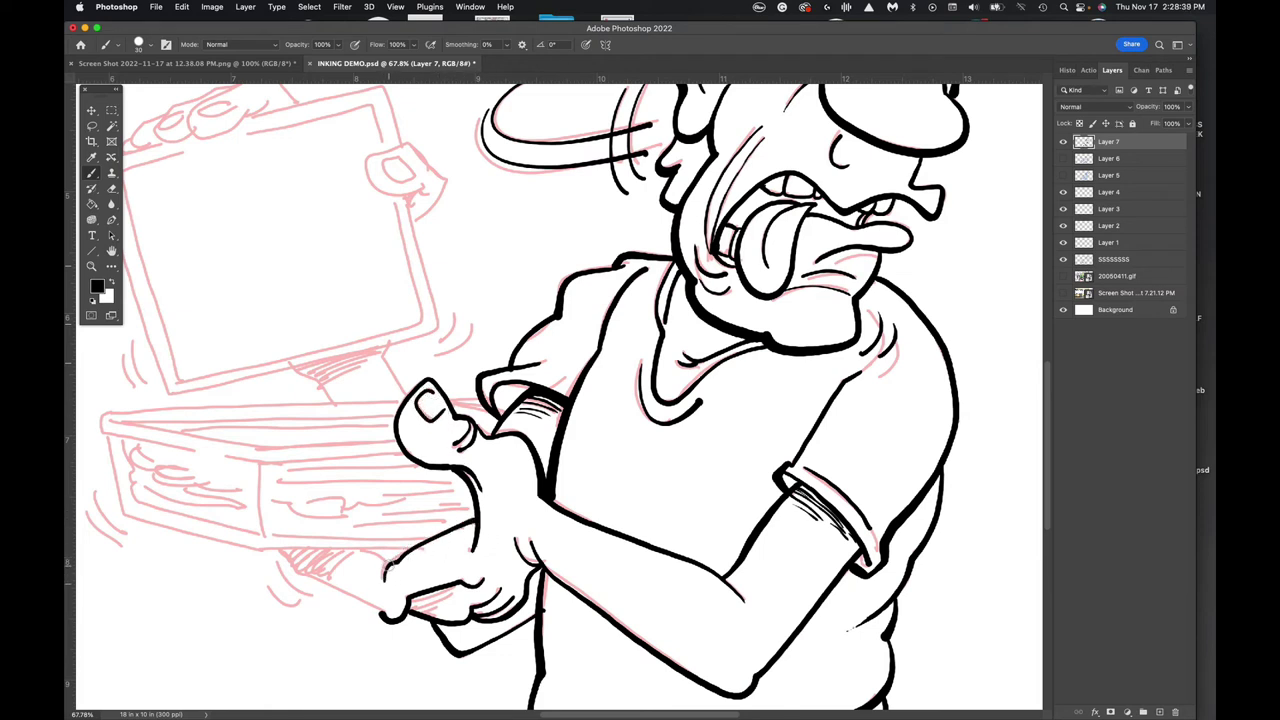
drag(387, 566, 372, 552)
Close the hand's lower edge with hatching, then undo a trial stroke along the laptop base
drag(384, 612, 280, 552)
drag(389, 606, 421, 618)
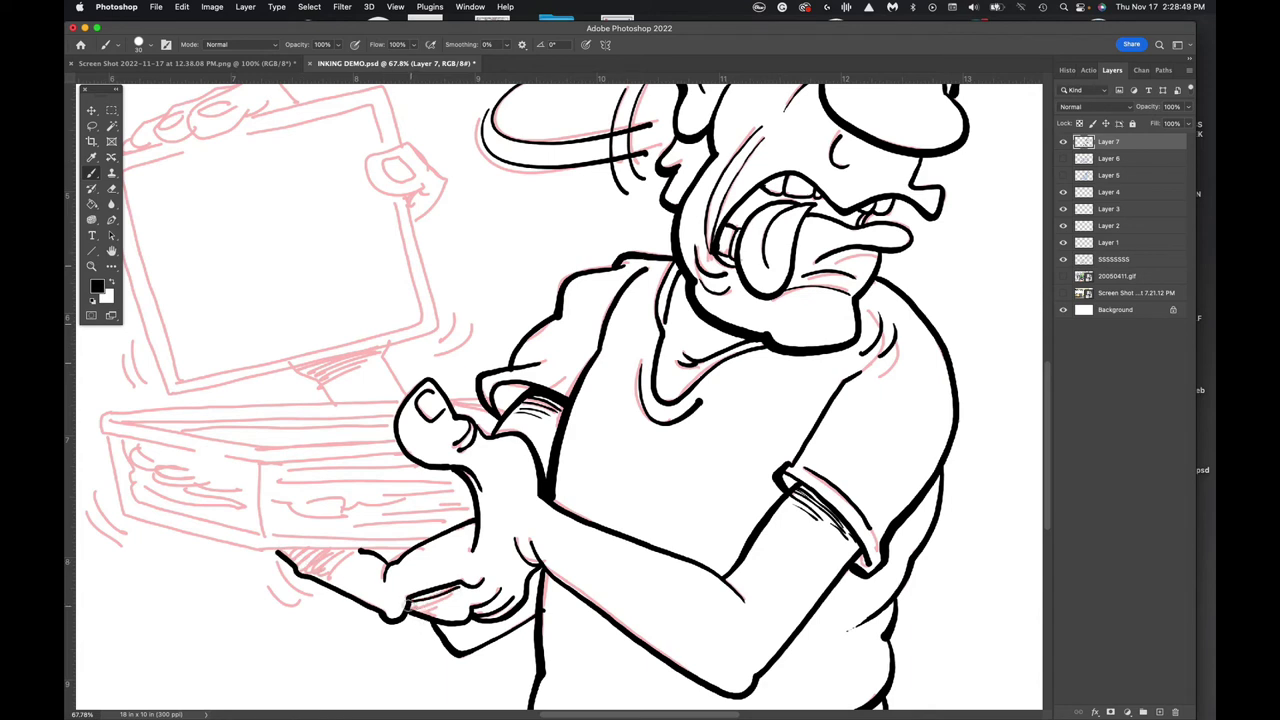
drag(416, 608, 446, 600)
mouse_move(415, 548)
mouse_down()
mouse_move(260, 551)
mouse_move(145, 522)
mouse_move(122, 510)
mouse_move(112, 433)
mouse_up()
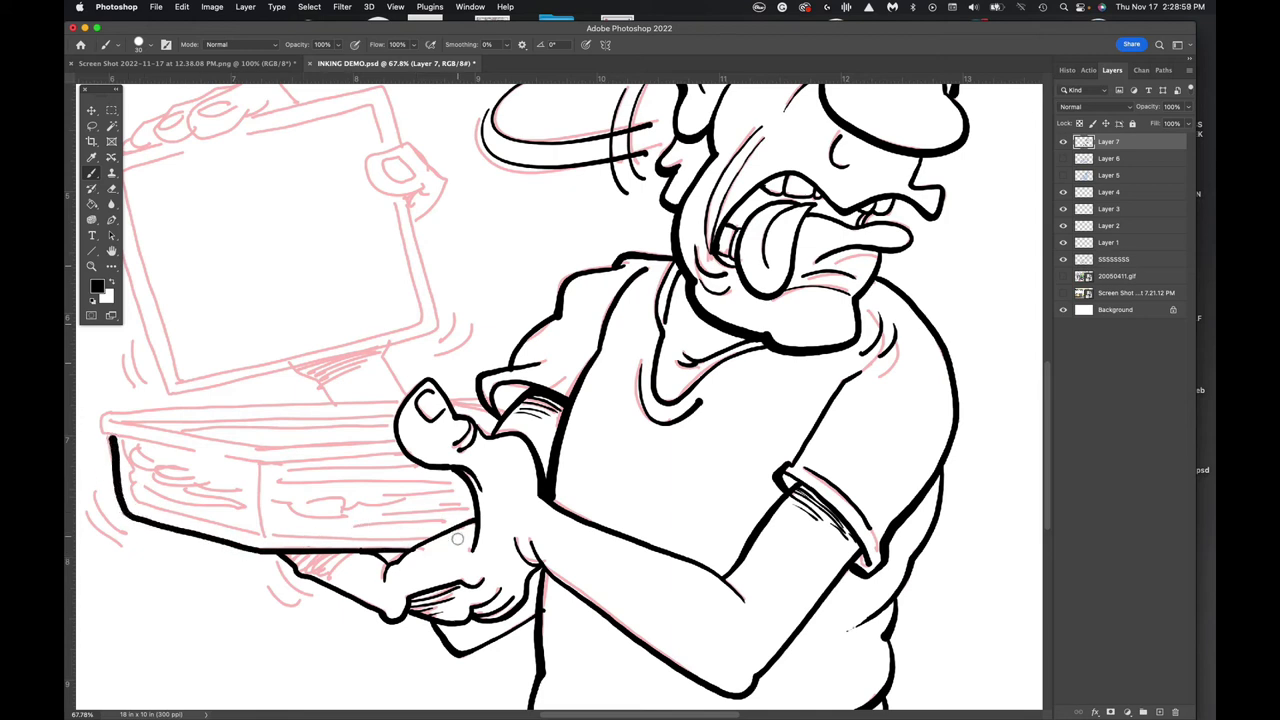
key(super+z)
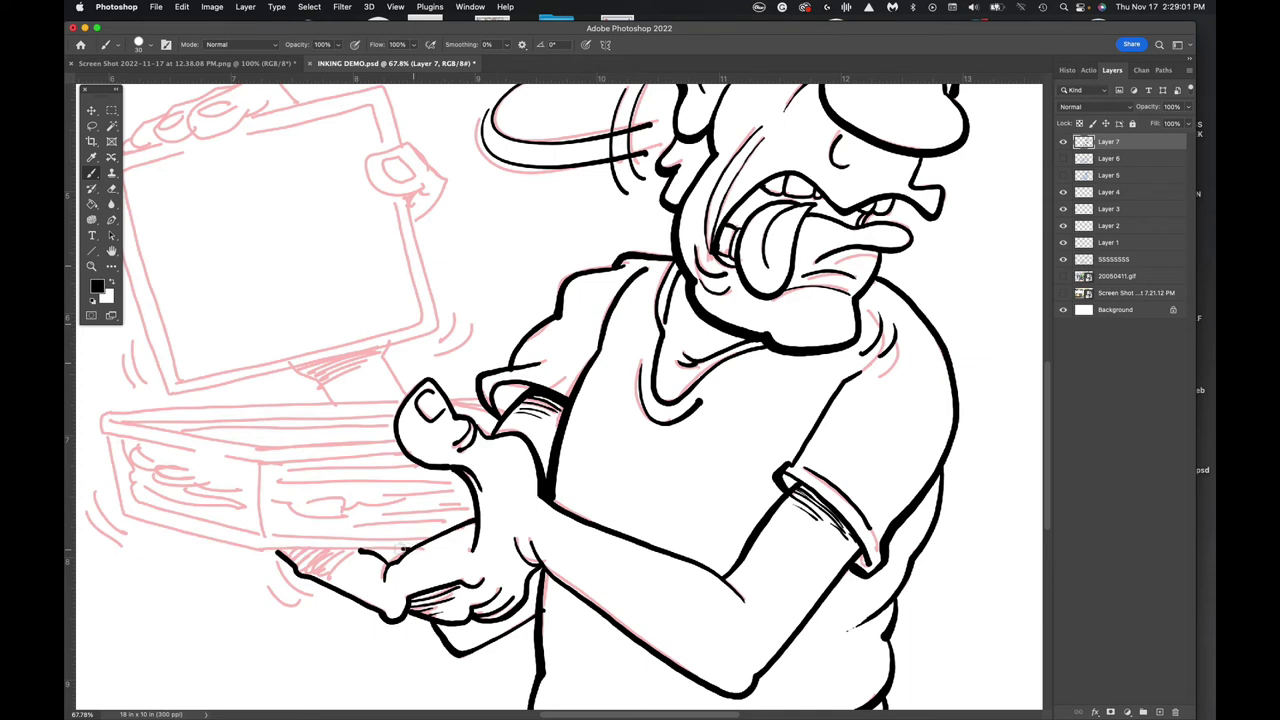
Ink the laptop base's bottom edge, side corner and left side
mouse_move(404, 550)
mouse_down()
mouse_move(254, 548)
mouse_move(124, 517)
mouse_move(110, 445)
mouse_up()
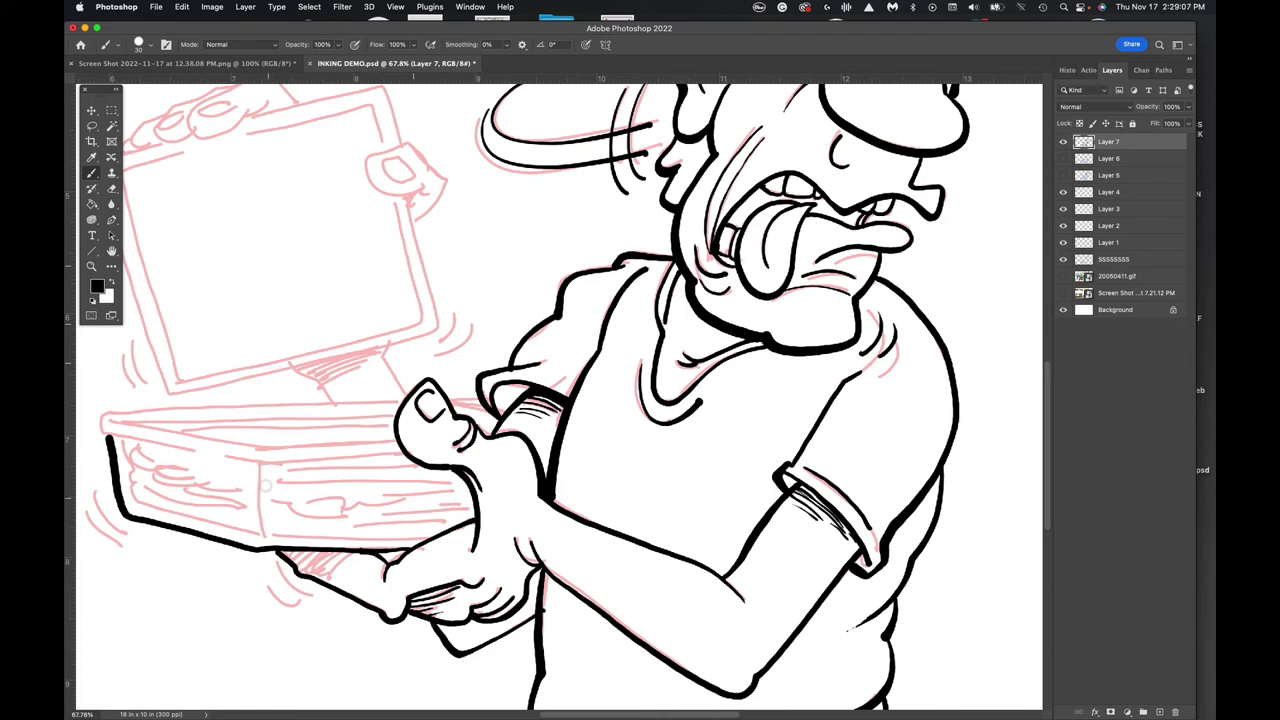
mouse_move(259, 467)
mouse_down()
mouse_move(258, 535)
mouse_move(427, 536)
mouse_up()
mouse_move(241, 533)
mouse_down()
mouse_move(140, 507)
mouse_move(120, 440)
mouse_up()
Add five wood-grain lines across the base's side
mouse_move(283, 509)
mouse_down()
mouse_move(314, 518)
mouse_move(344, 514)
mouse_move(314, 501)
mouse_move(355, 504)
mouse_move(361, 522)
mouse_move(452, 518)
mouse_up()
mouse_move(364, 516)
mouse_down()
mouse_move(466, 507)
mouse_move(422, 506)
mouse_move(470, 502)
mouse_up()
drag(380, 494, 445, 491)
drag(270, 480, 449, 478)
drag(272, 474, 422, 469)
Ink the base's top edge to its left corner, the back top edge and the inner top lines
drag(212, 456, 406, 455)
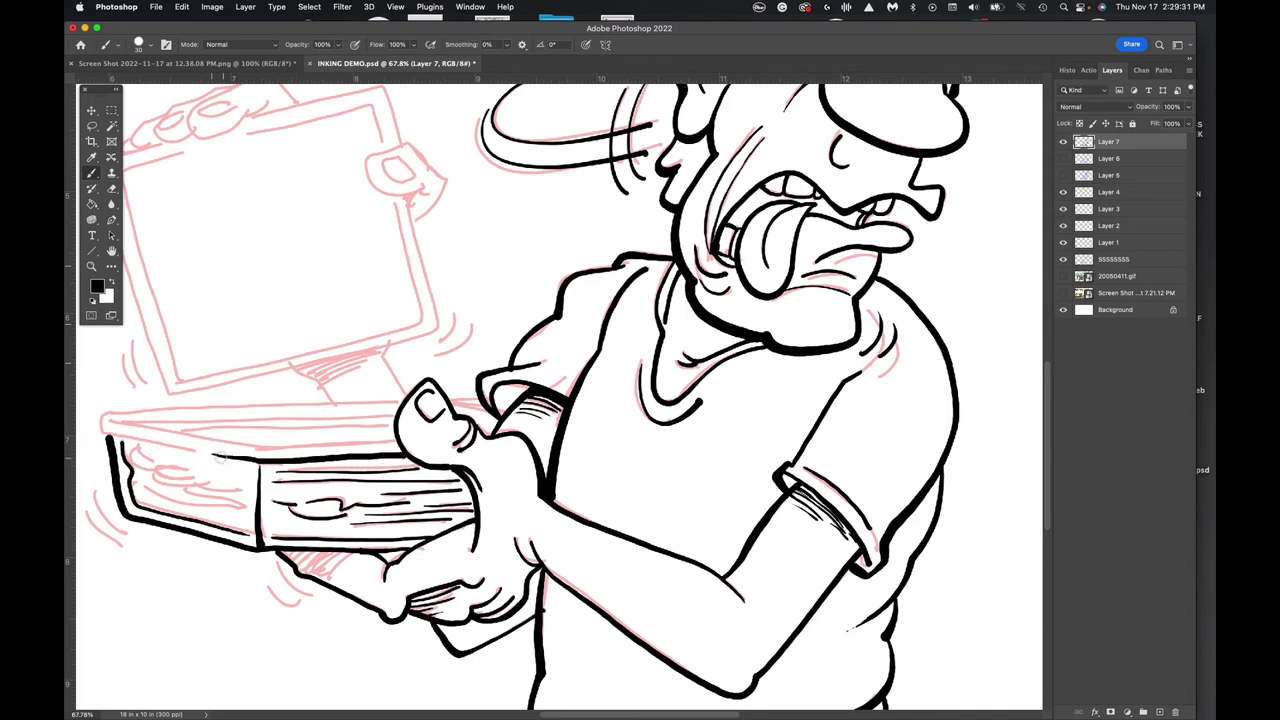
mouse_move(212, 456)
mouse_down()
mouse_move(99, 435)
mouse_move(100, 414)
mouse_move(264, 446)
mouse_move(392, 437)
mouse_up()
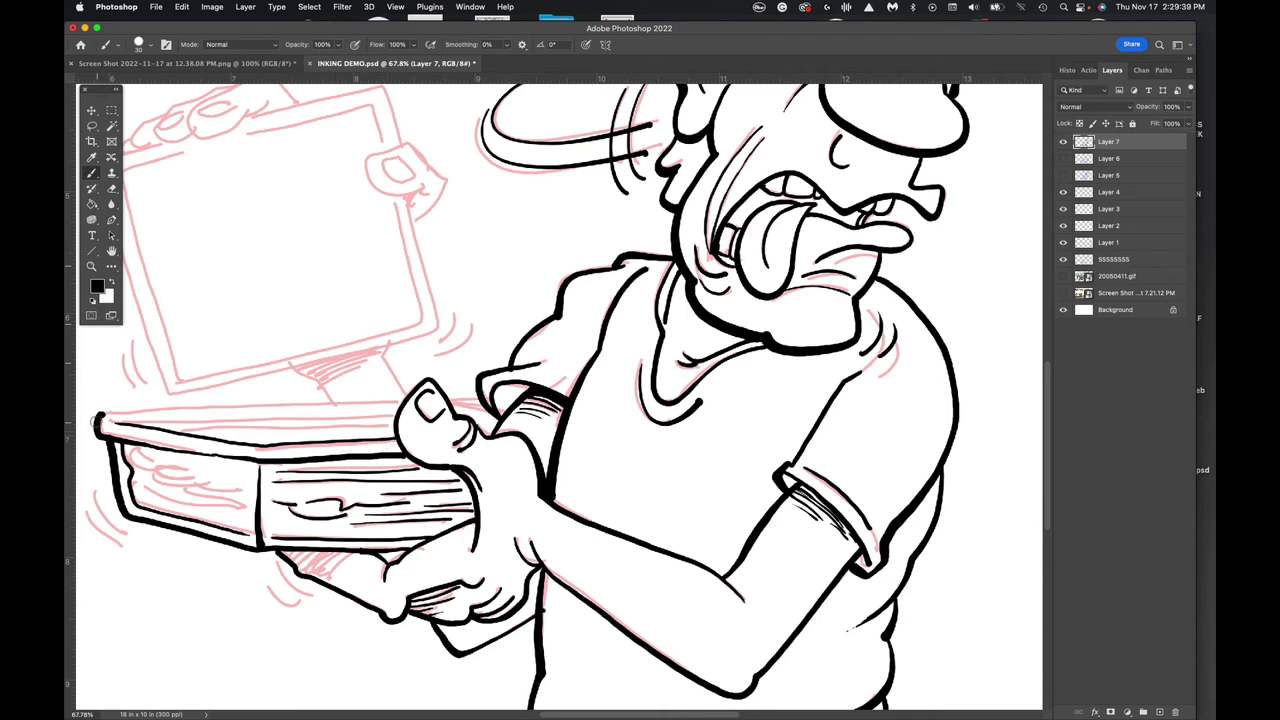
mouse_move(100, 413)
mouse_down()
mouse_move(482, 397)
mouse_move(450, 400)
mouse_up()
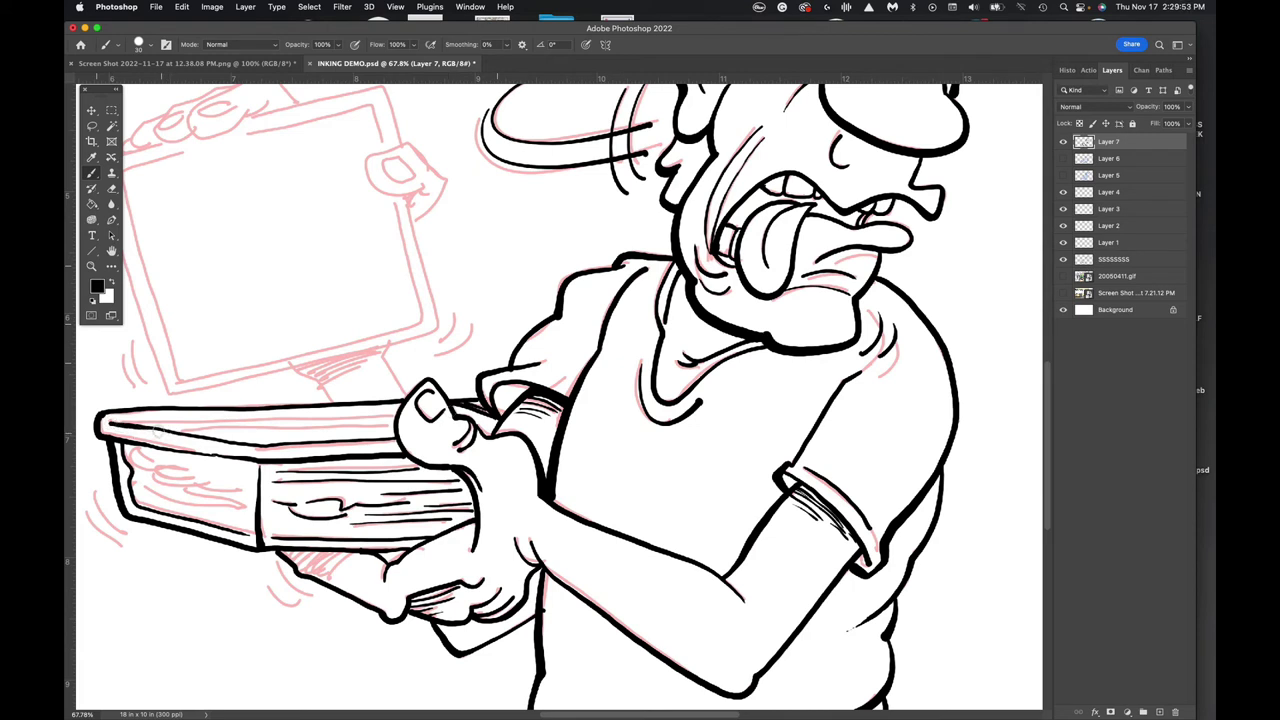
drag(120, 425, 404, 410)
drag(184, 428, 398, 424)
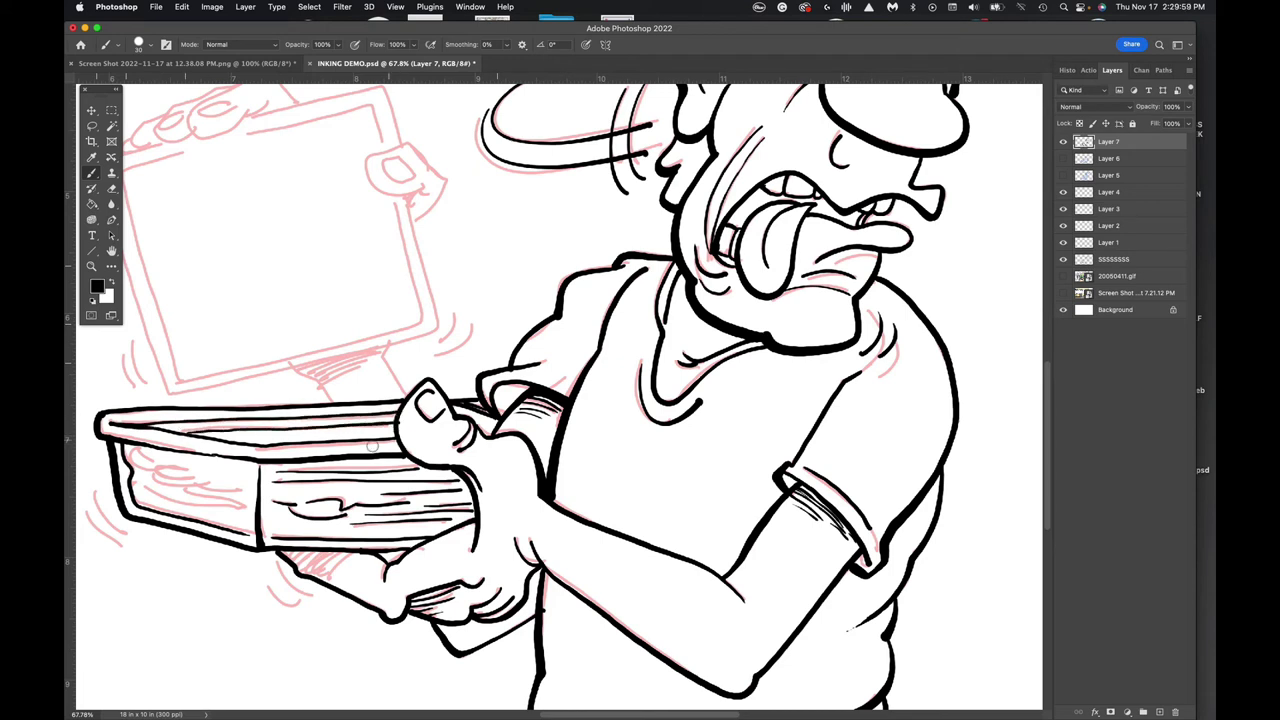
Add grain strokes to the left side panel, then ink the hinge and the screen's bottom edge
mouse_move(246, 488)
mouse_down()
mouse_move(155, 475)
mouse_move(199, 476)
mouse_move(140, 469)
mouse_move(137, 455)
mouse_move(170, 474)
mouse_up()
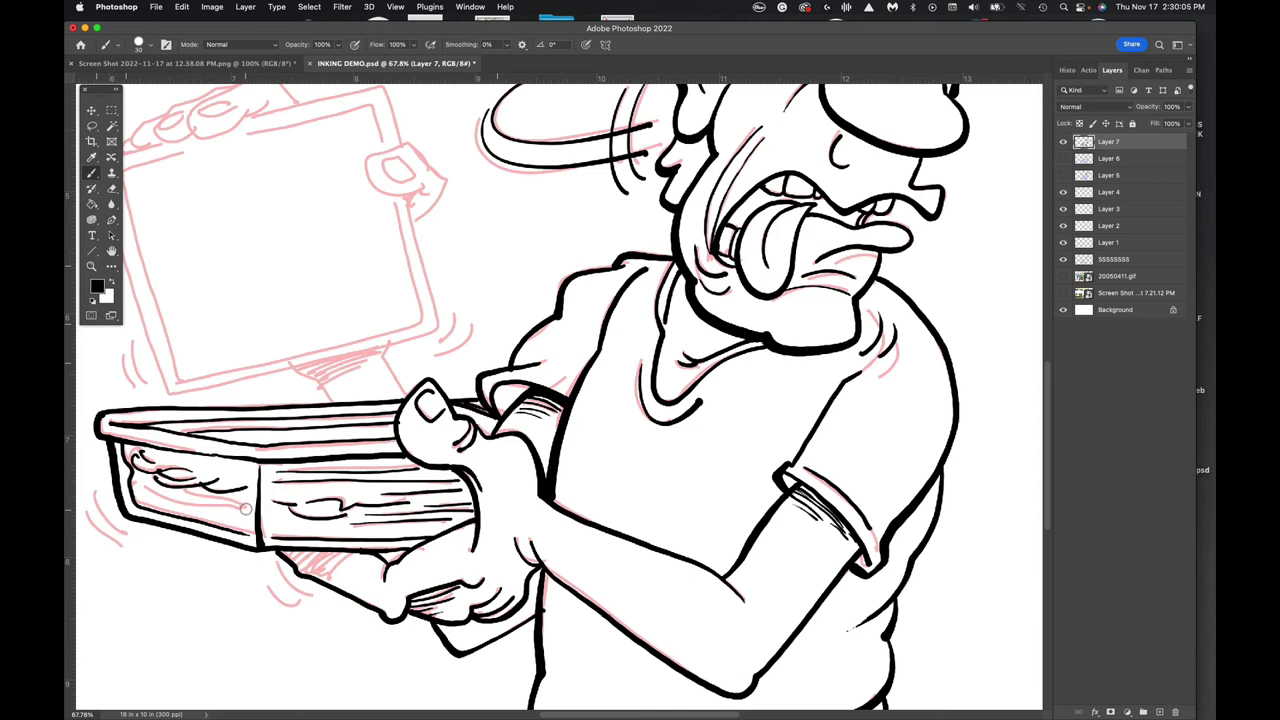
mouse_move(246, 506)
mouse_down()
mouse_move(182, 489)
mouse_move(241, 514)
mouse_move(144, 484)
mouse_up()
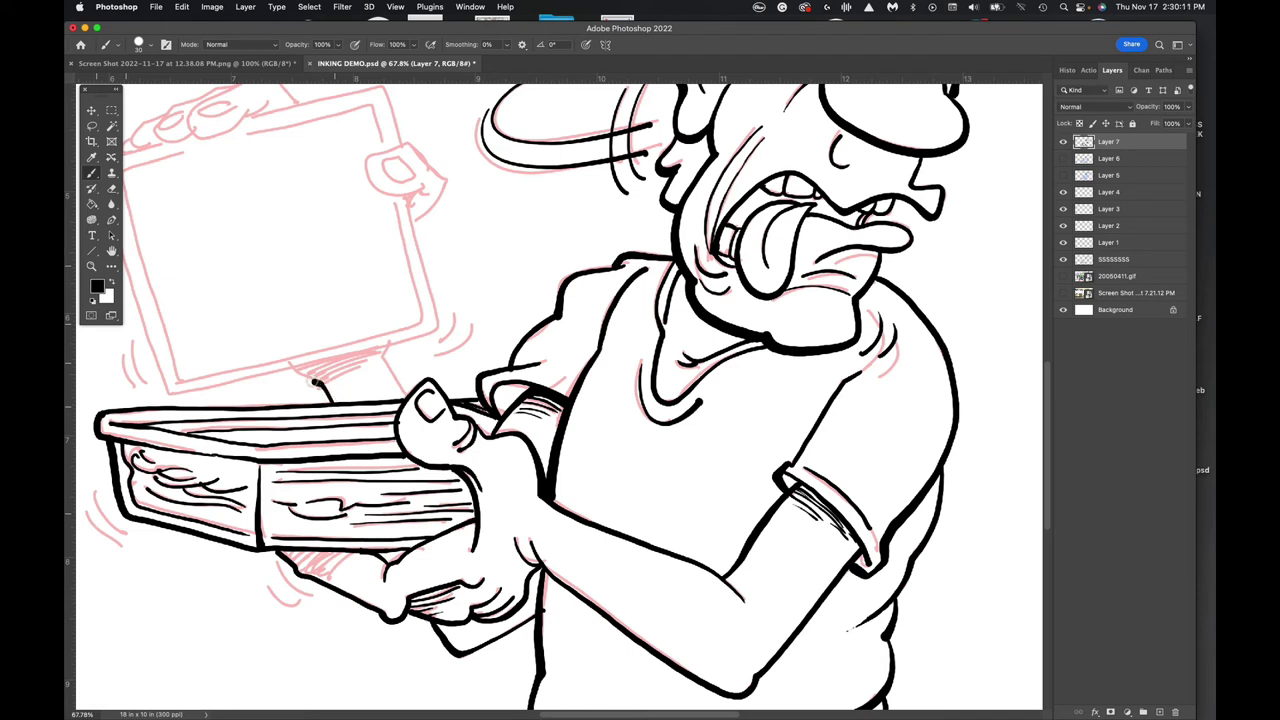
drag(314, 381, 297, 372)
drag(405, 397, 378, 355)
drag(436, 324, 170, 392)
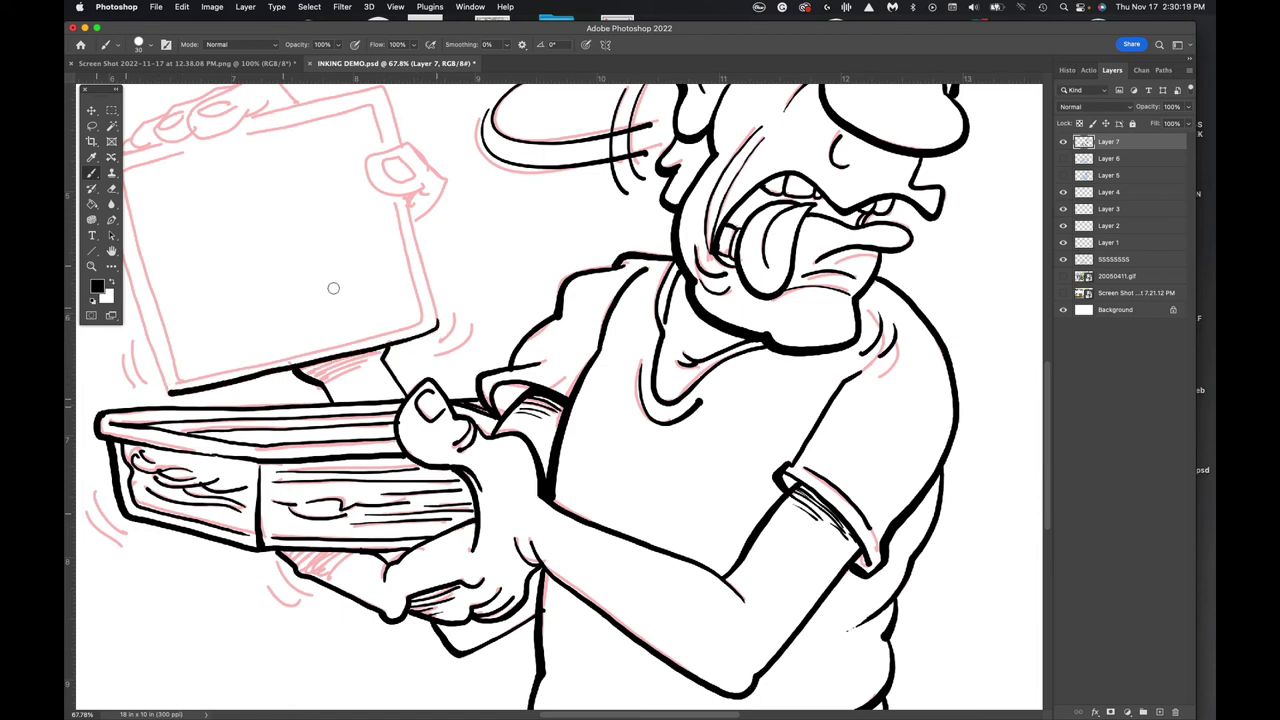
Ink the thumb with its thumbnail, the screen's right edge and underside, and a solid black hinge shadow
mouse_move(406, 146)
mouse_down()
mouse_move(365, 169)
mouse_move(375, 190)
mouse_move(425, 185)
mouse_move(435, 198)
mouse_move(409, 145)
mouse_move(445, 184)
mouse_move(414, 219)
mouse_up()
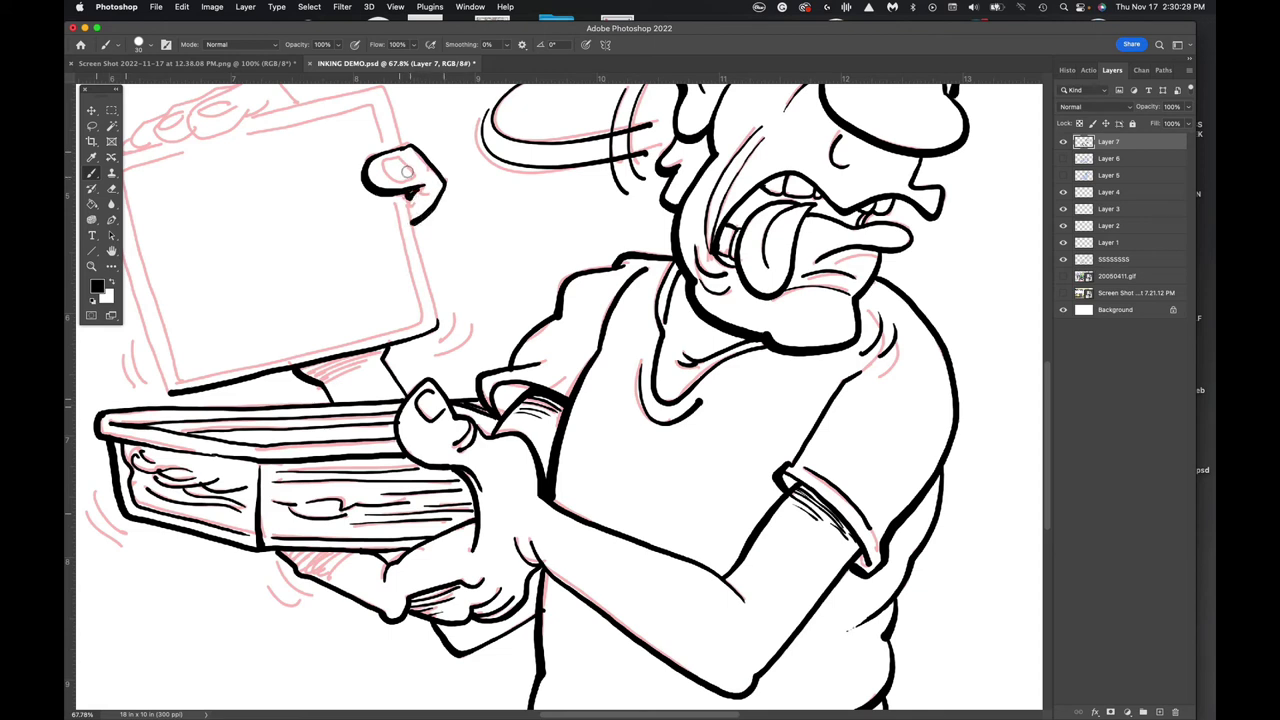
mouse_move(384, 168)
mouse_down()
mouse_move(420, 180)
mouse_move(397, 159)
mouse_move(406, 182)
mouse_up()
mouse_move(406, 195)
mouse_down()
mouse_move(441, 344)
mouse_move(464, 321)
mouse_move(455, 358)
mouse_up()
mouse_move(362, 347)
mouse_down()
mouse_move(300, 372)
mouse_move(350, 353)
mouse_move(312, 384)
mouse_move(364, 356)
mouse_move(338, 377)
mouse_up()
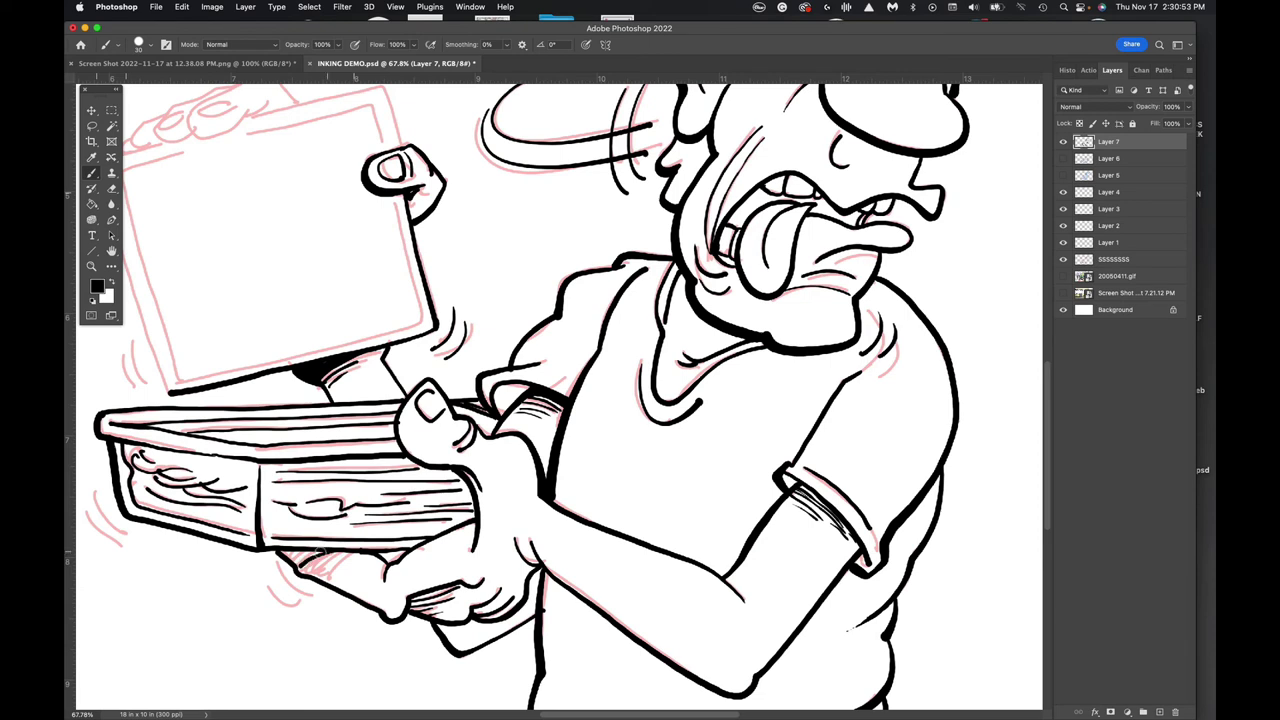
drag(310, 556, 296, 554)
Ink the screen's right edge up to its corner, the top edge and the inner frame line
scroll(426, 297, up, 5)
scroll(426, 297, left, 5)
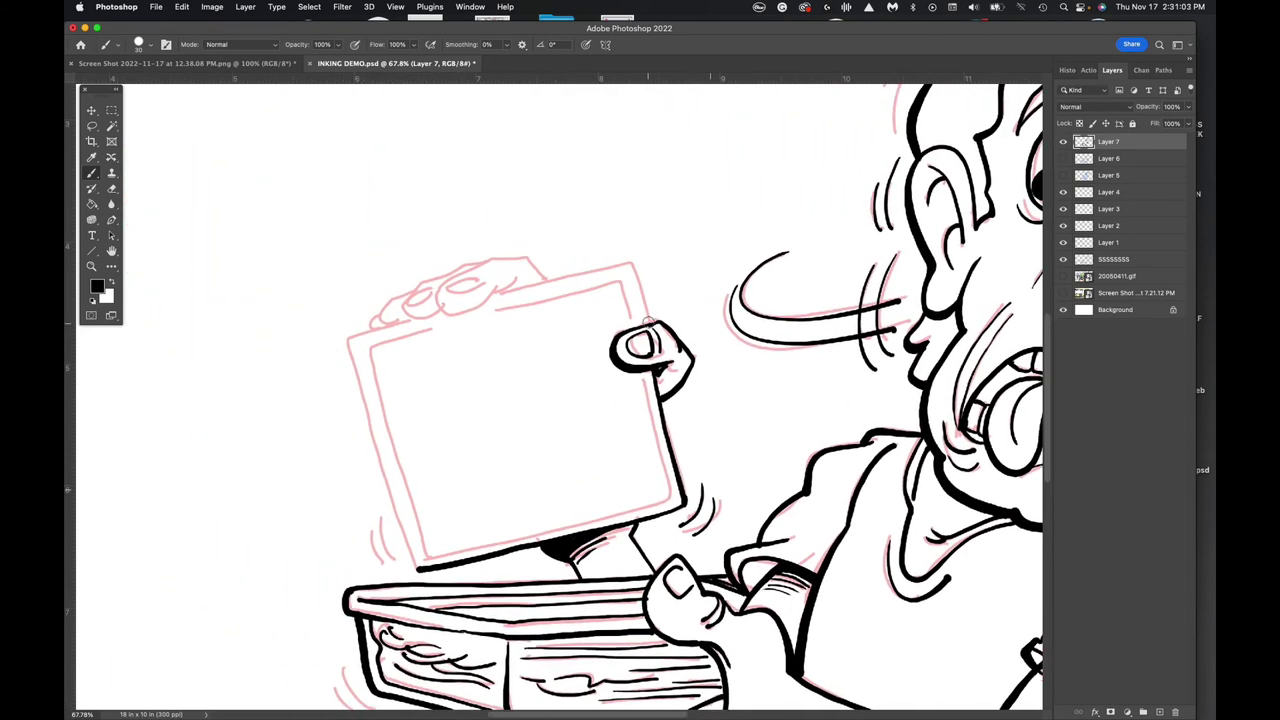
drag(649, 325, 637, 274)
scroll(680, 268, right, 1)
scroll(680, 268, down, 1)
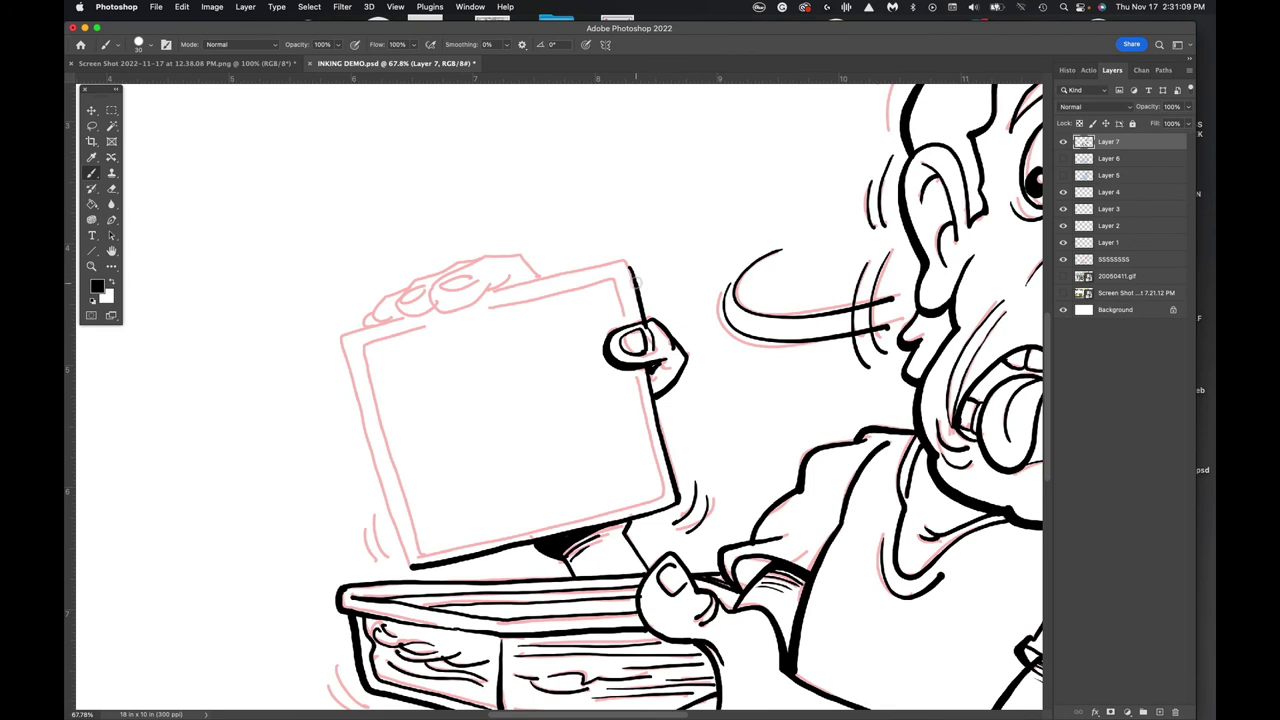
drag(626, 262, 486, 296)
mouse_move(625, 318)
mouse_down()
mouse_move(606, 288)
mouse_move(382, 343)
mouse_move(368, 368)
mouse_move(420, 548)
mouse_move(664, 488)
mouse_move(636, 364)
mouse_move(657, 494)
mouse_move(438, 548)
mouse_move(392, 528)
mouse_move(344, 356)
mouse_move(372, 324)
mouse_move(476, 295)
mouse_up()
Undo a stray frame stroke, then ink a finger bump and fingernail over the screen's top
key(super+z)
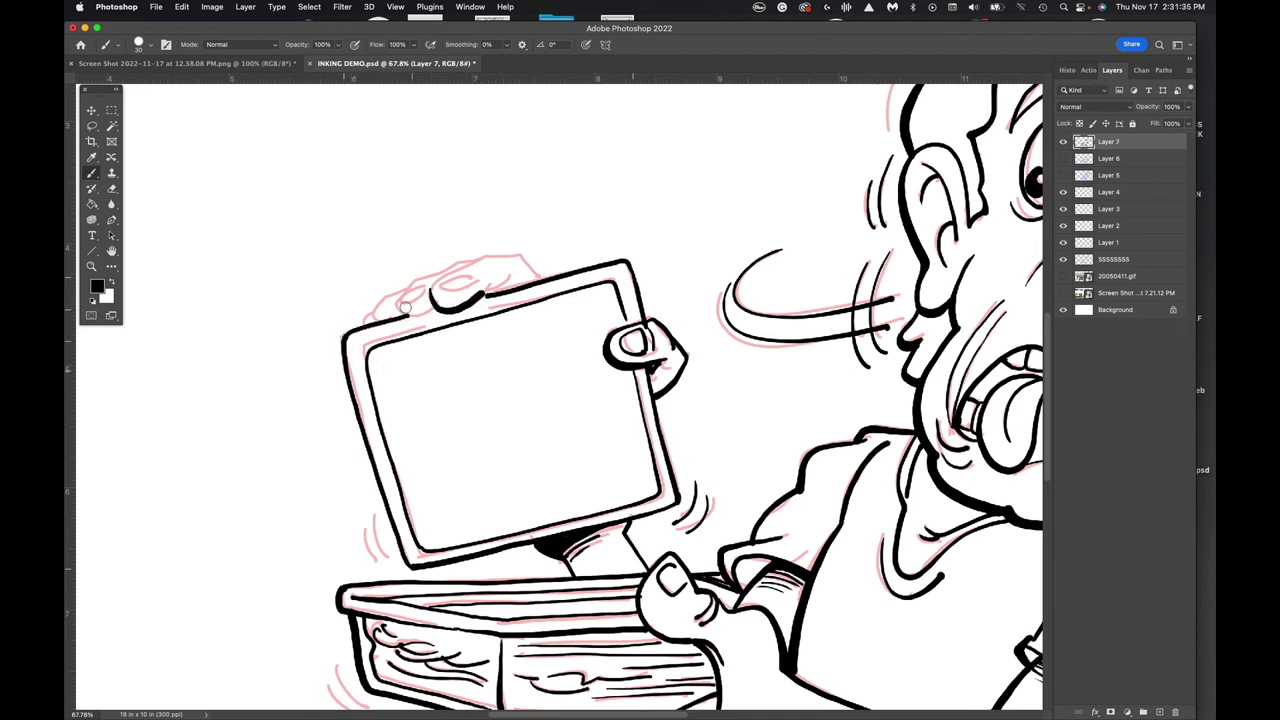
mouse_move(398, 302)
mouse_down()
mouse_move(412, 318)
mouse_move(440, 302)
mouse_move(372, 308)
mouse_move(390, 292)
mouse_move(404, 288)
mouse_move(366, 324)
mouse_up()
mouse_move(458, 294)
mouse_down()
mouse_move(440, 290)
mouse_move(474, 278)
mouse_move(426, 294)
mouse_move(500, 254)
mouse_move(545, 276)
mouse_move(398, 304)
mouse_move(485, 262)
mouse_up()
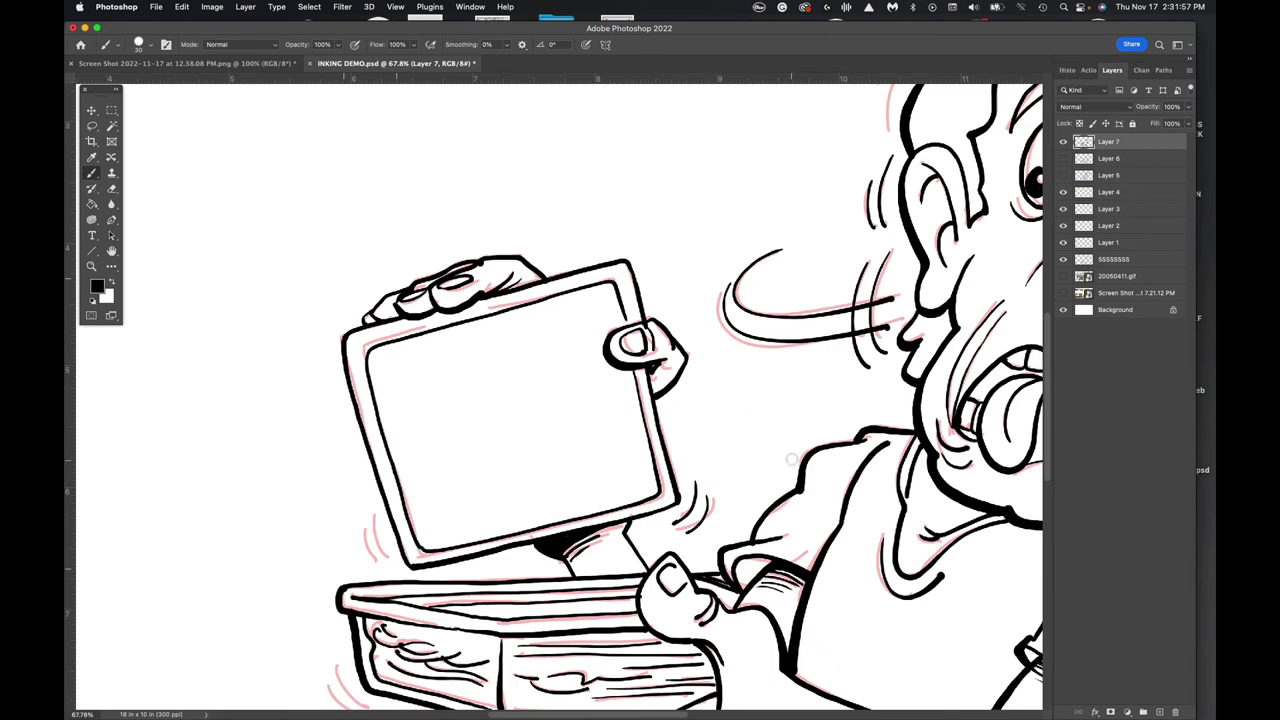
Fit the whole drawing in view and add shake lines beside the screen and below the base
click(91, 265)
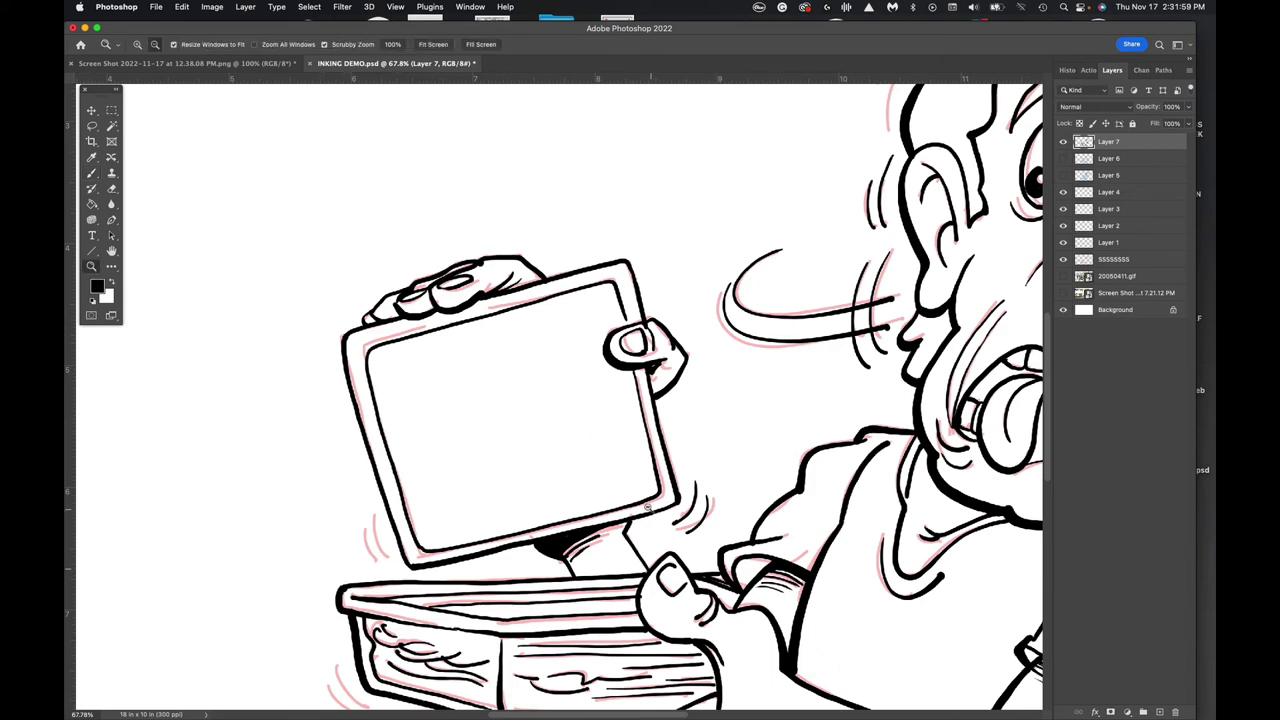
key(super+0)
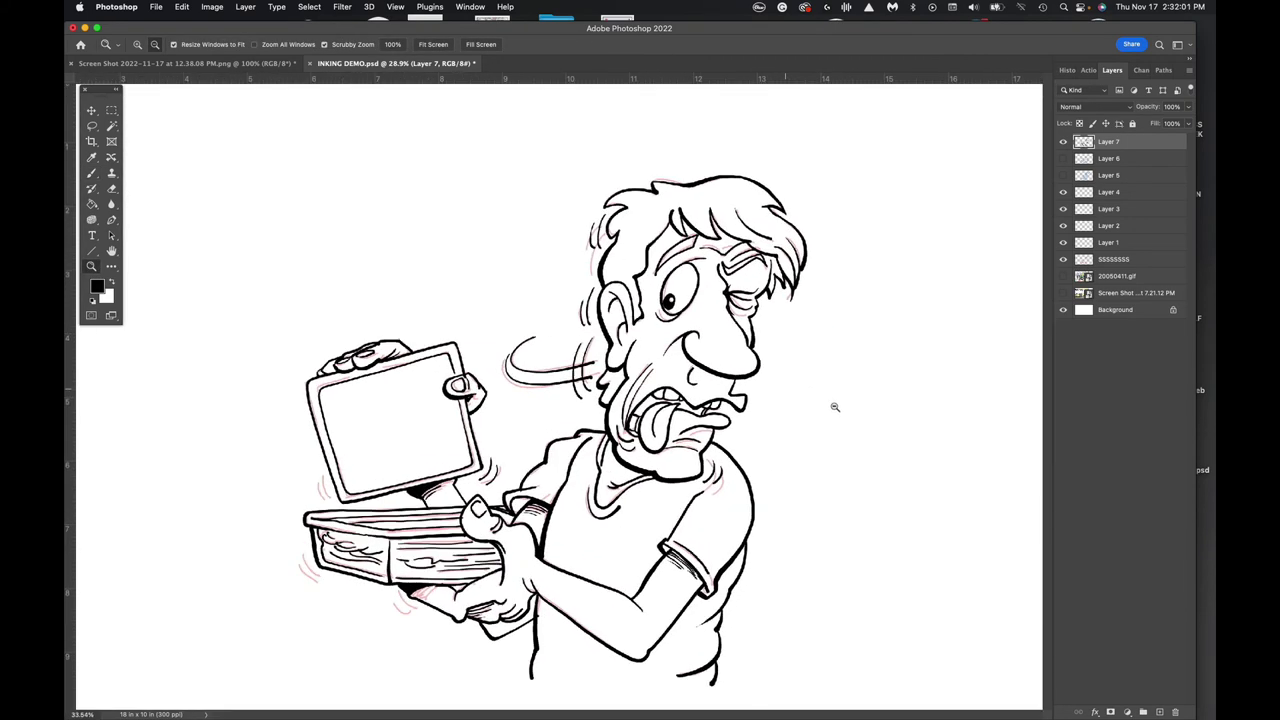
mouse_move(836, 407)
mouse_down()
mouse_move(849, 437)
mouse_move(814, 400)
mouse_move(792, 398)
mouse_up()
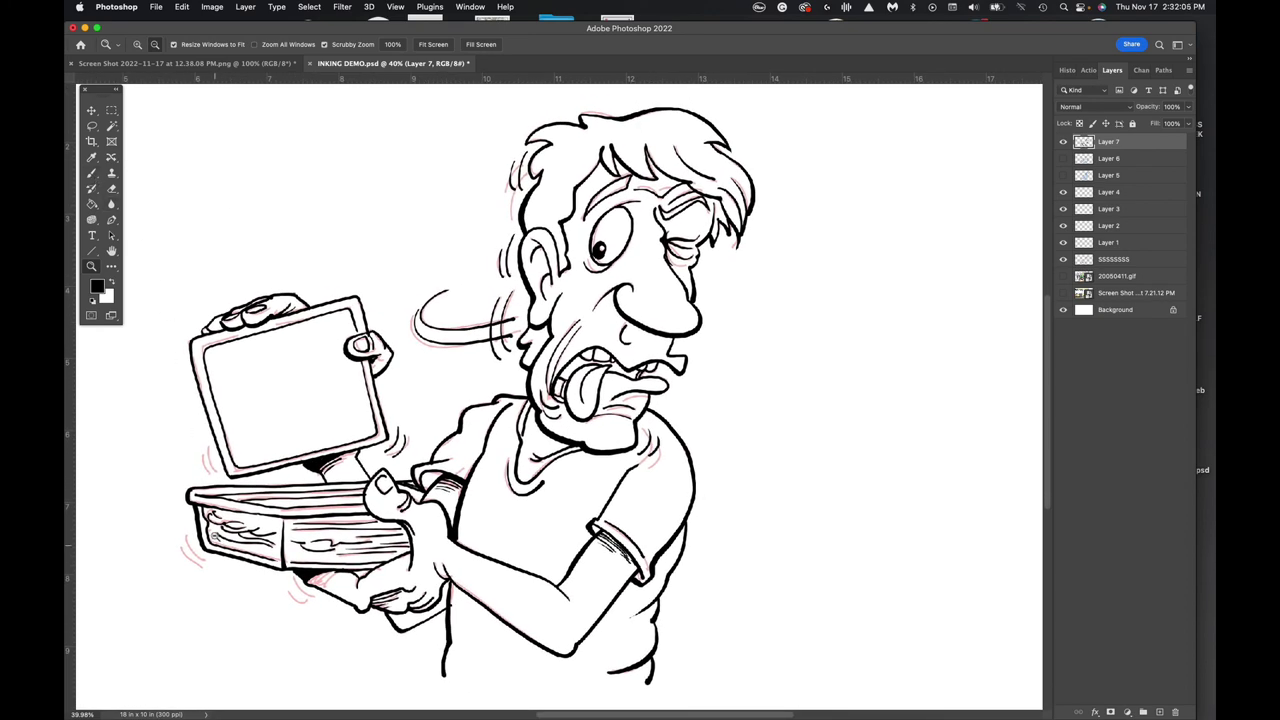
click(91, 173)
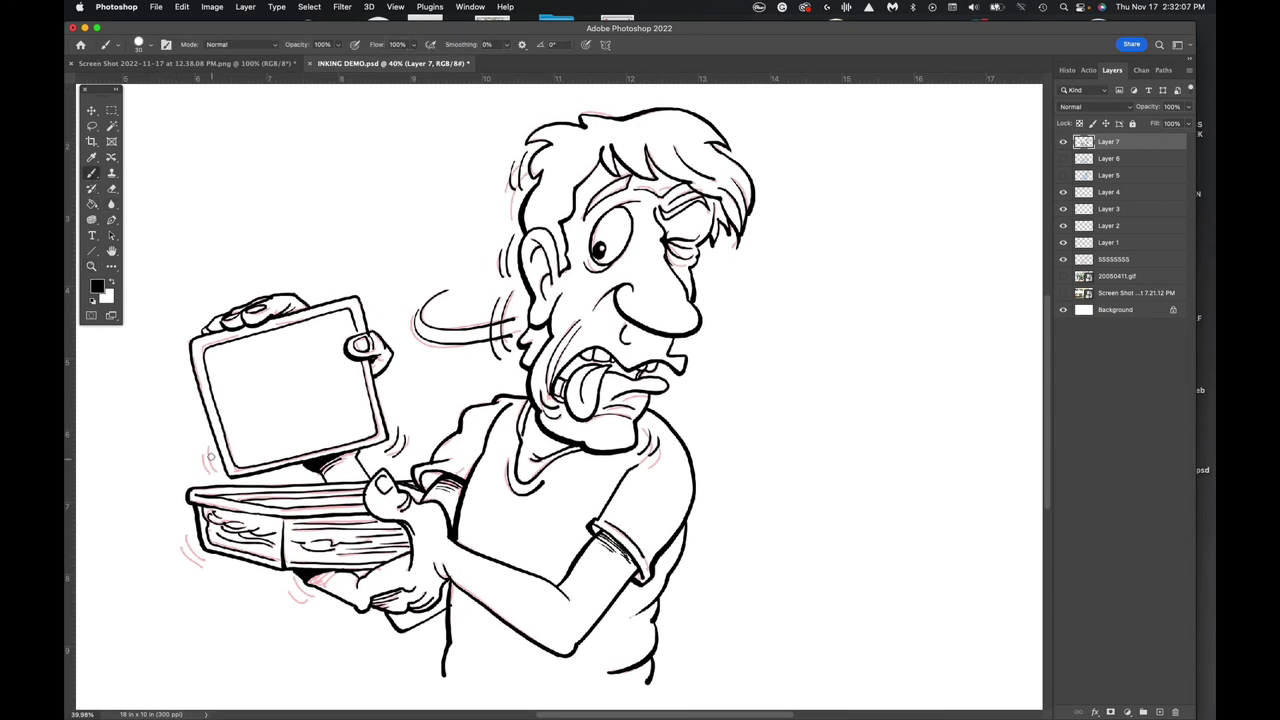
drag(210, 444, 212, 482)
drag(190, 535, 196, 564)
mouse_move(292, 588)
mouse_down()
mouse_move(318, 606)
mouse_move(300, 620)
mouse_up()
key(super+z)
key(super+z)
drag(291, 581, 316, 614)
Extend the hand's lower outline and thicken, then thin with the Eraser, the sleeve hem's ink
drag(408, 631, 445, 611)
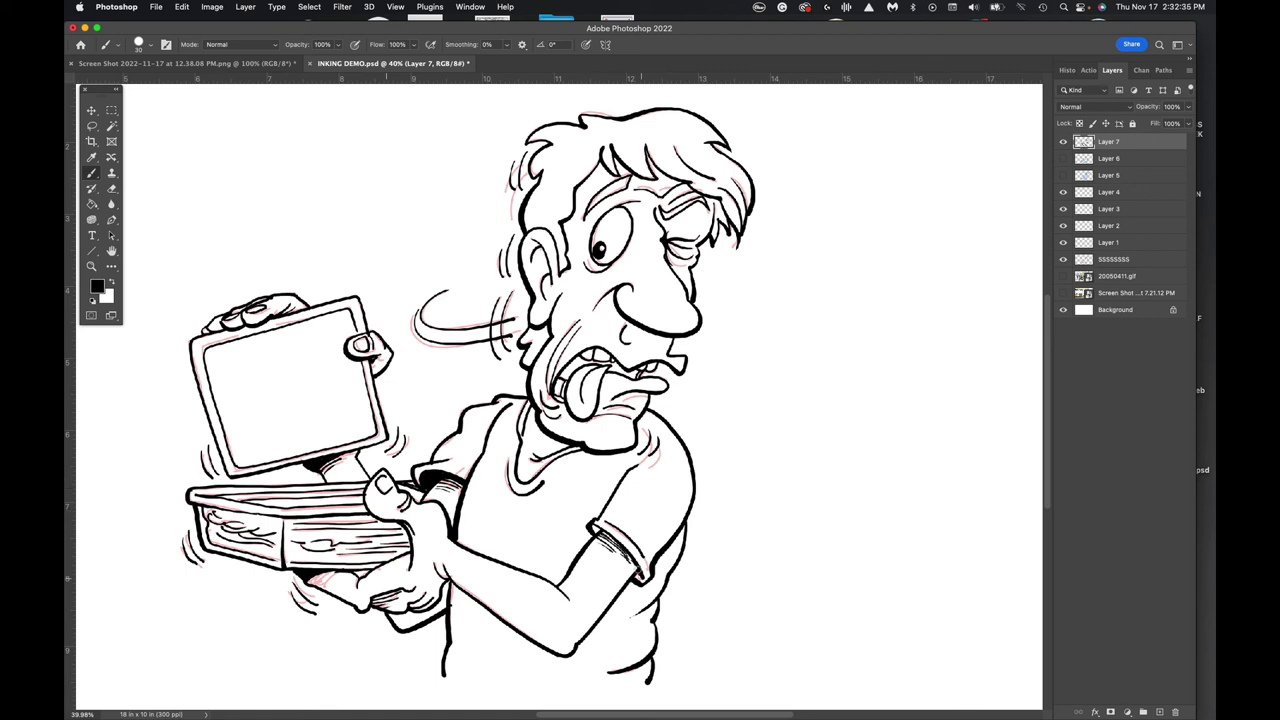
drag(641, 572, 600, 534)
click(111, 188)
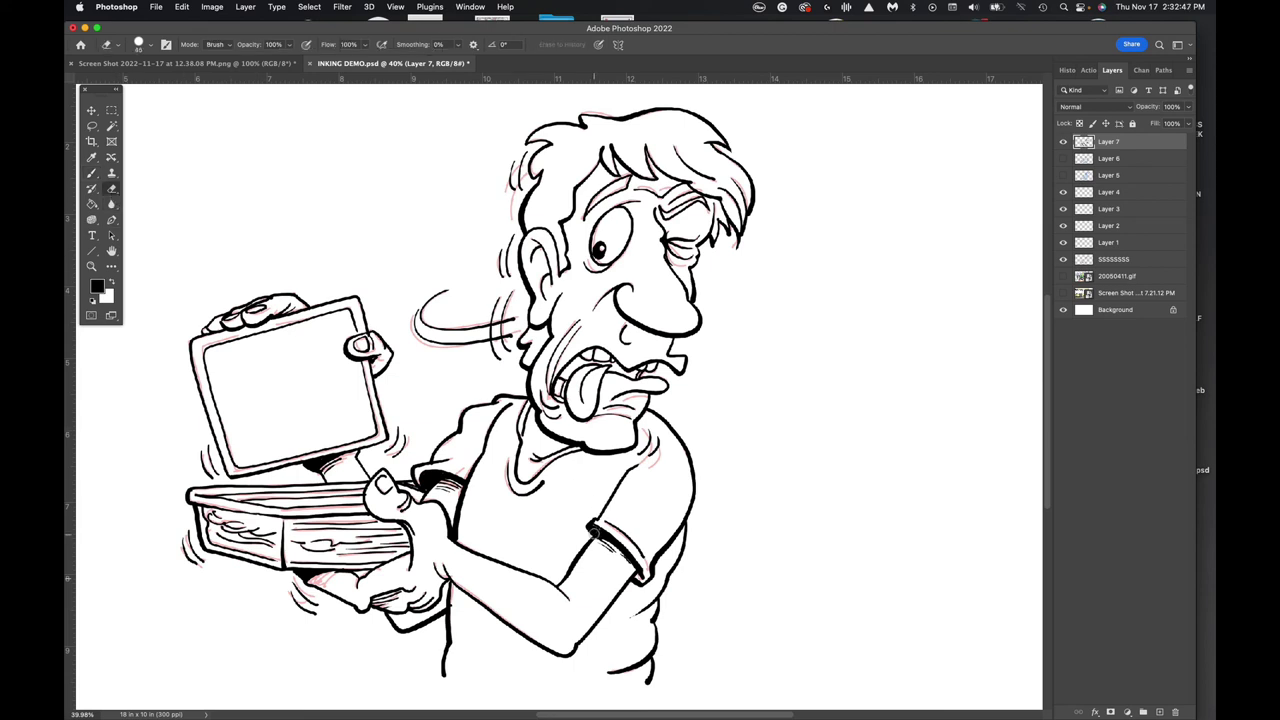
drag(595, 533, 597, 530)
drag(429, 487, 439, 479)
key(b)
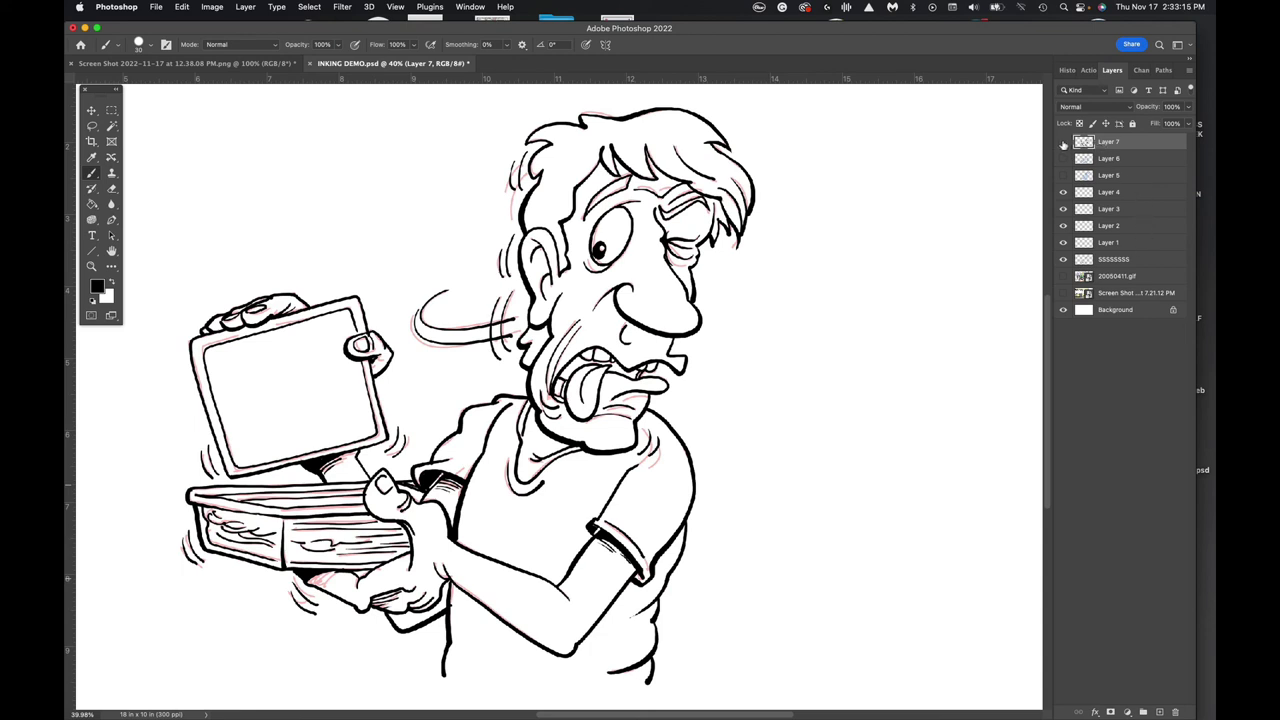
Hide Layer 7's ink and fill a new Layer 8 above SSSSSSSS with white
click(1063, 142)
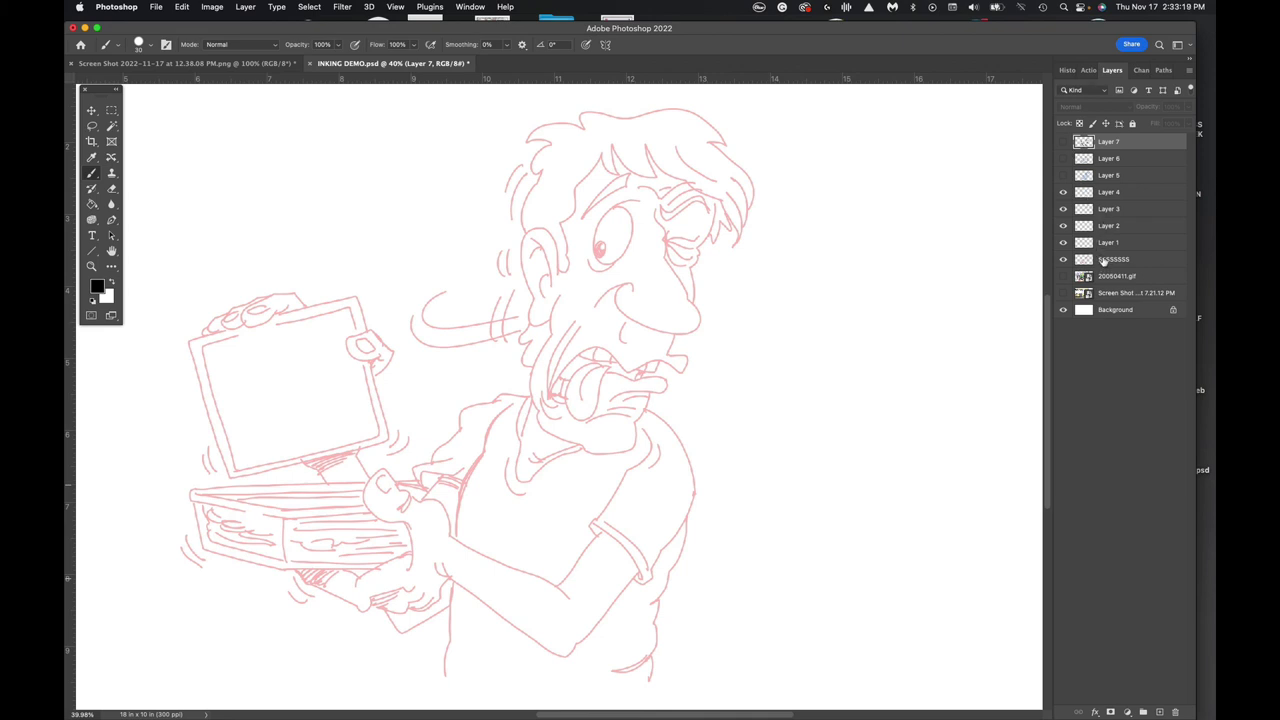
click(1105, 162)
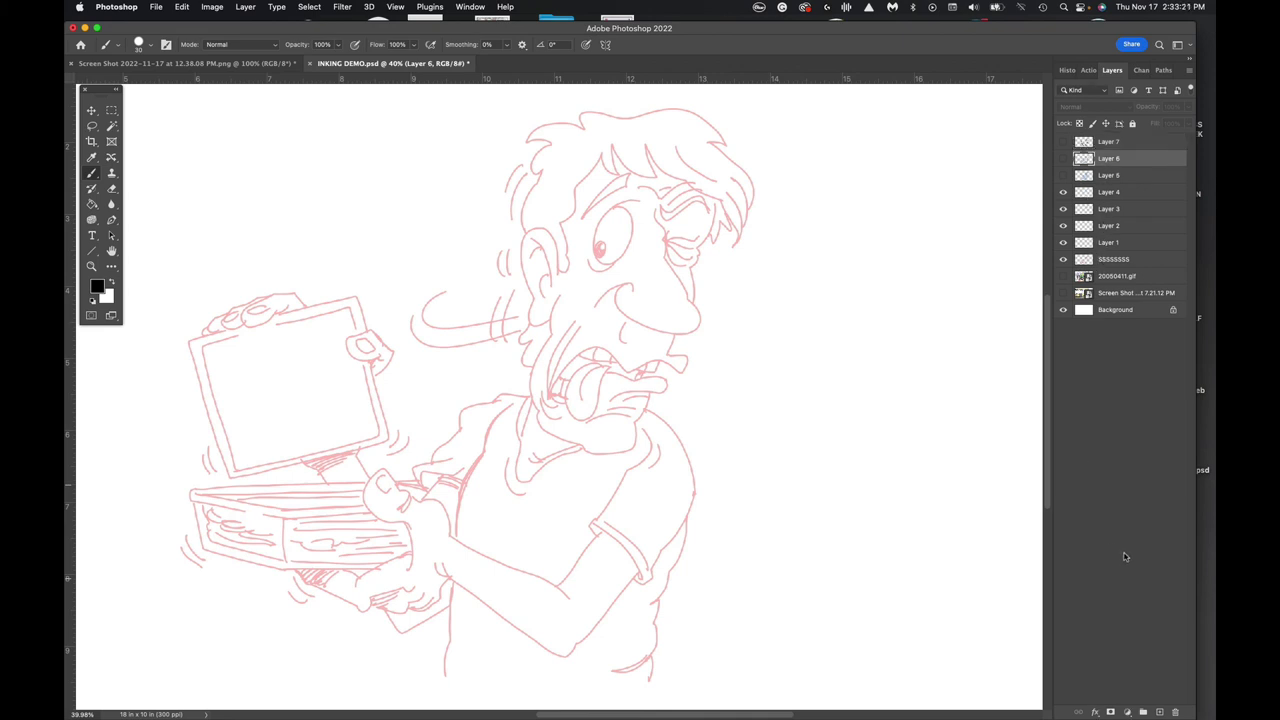
click(1103, 276)
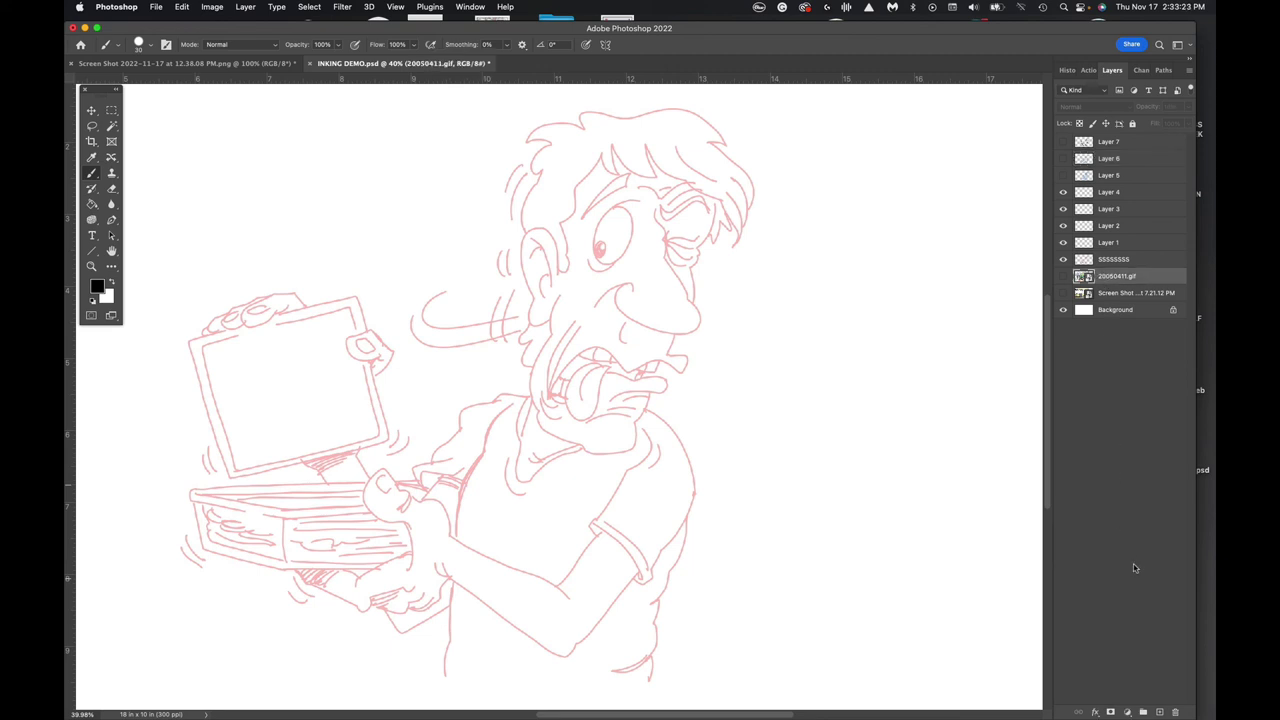
click(1107, 262)
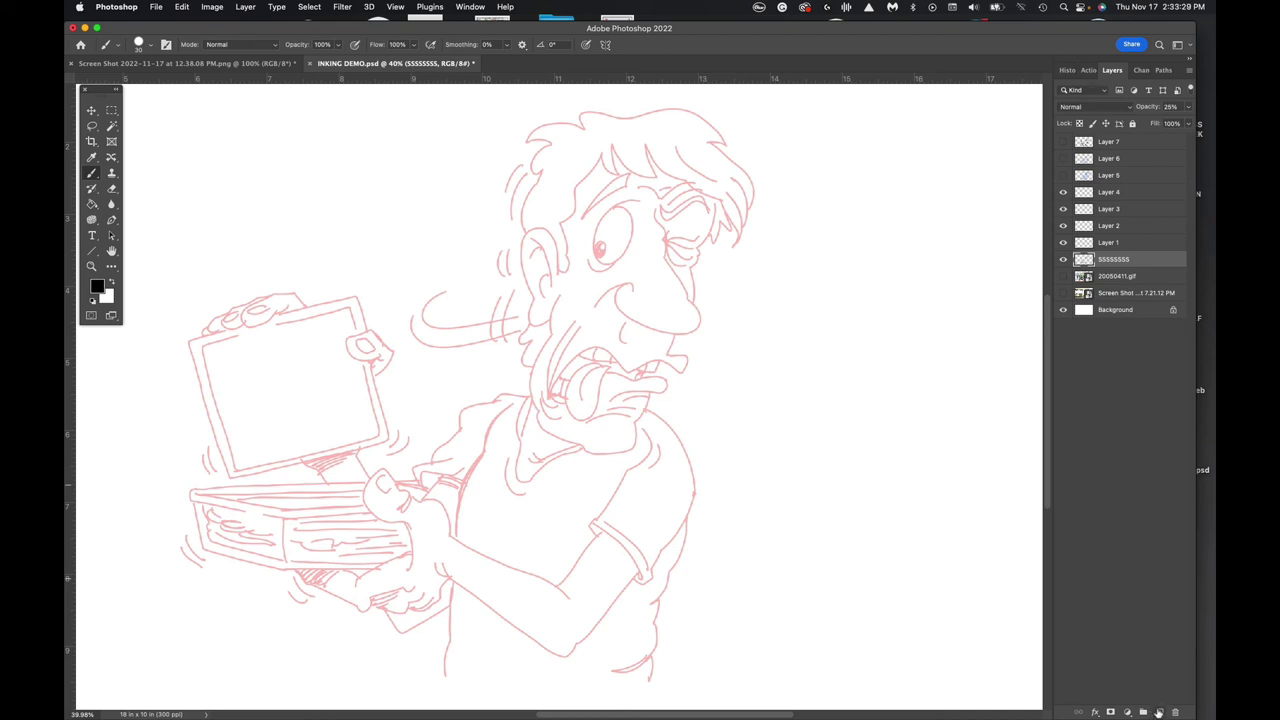
click(1159, 712)
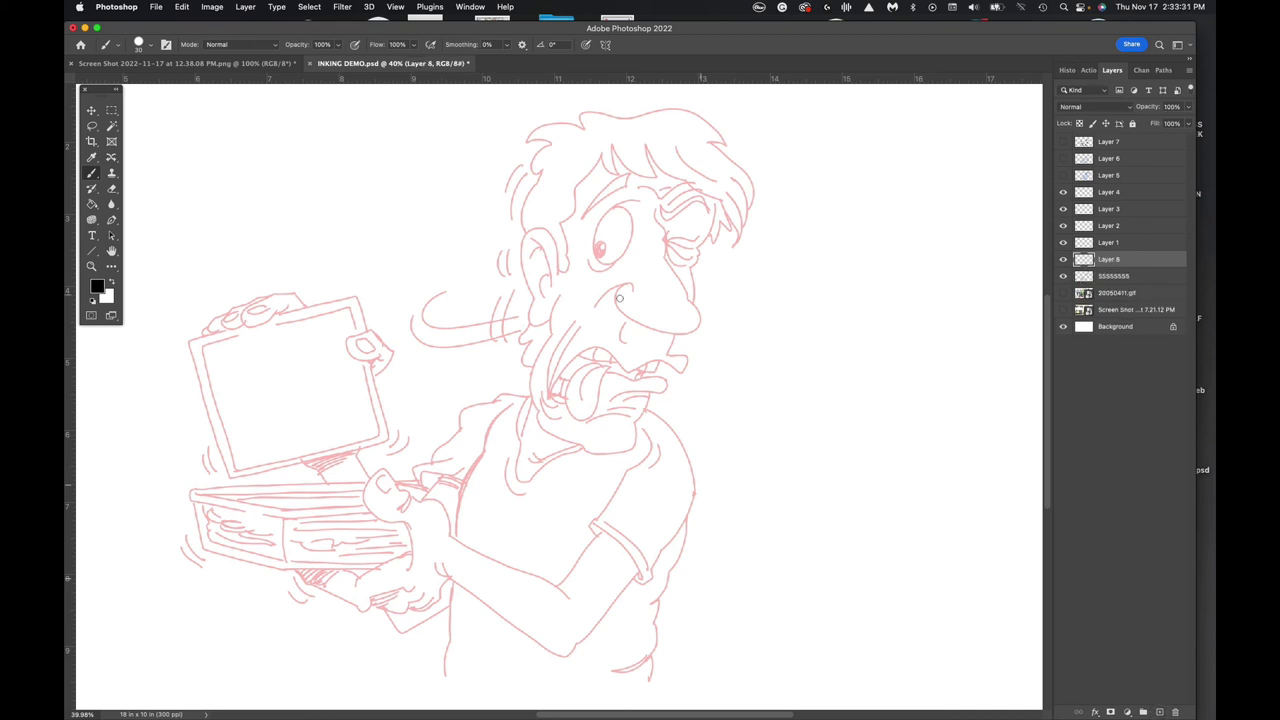
click(115, 283)
key(g)
click(752, 305)
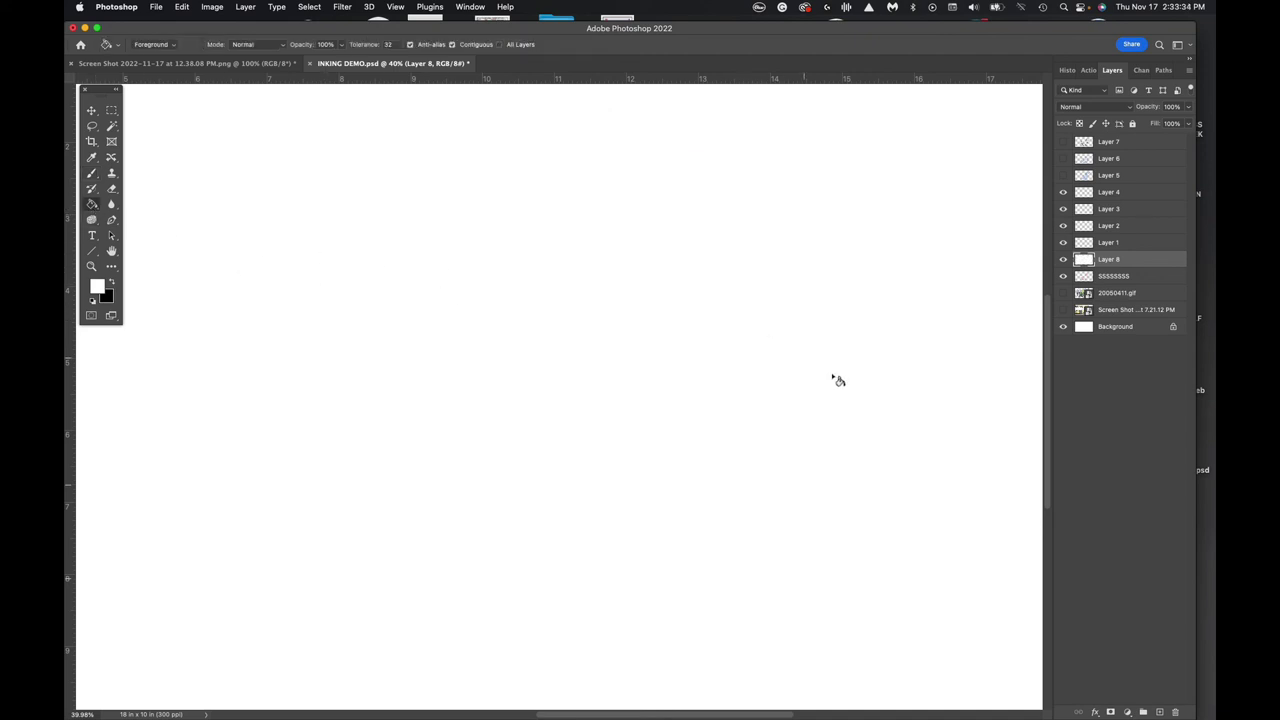
Hide the white Layer 8 and select the SSSSSSSS sketch layer
click(1063, 259)
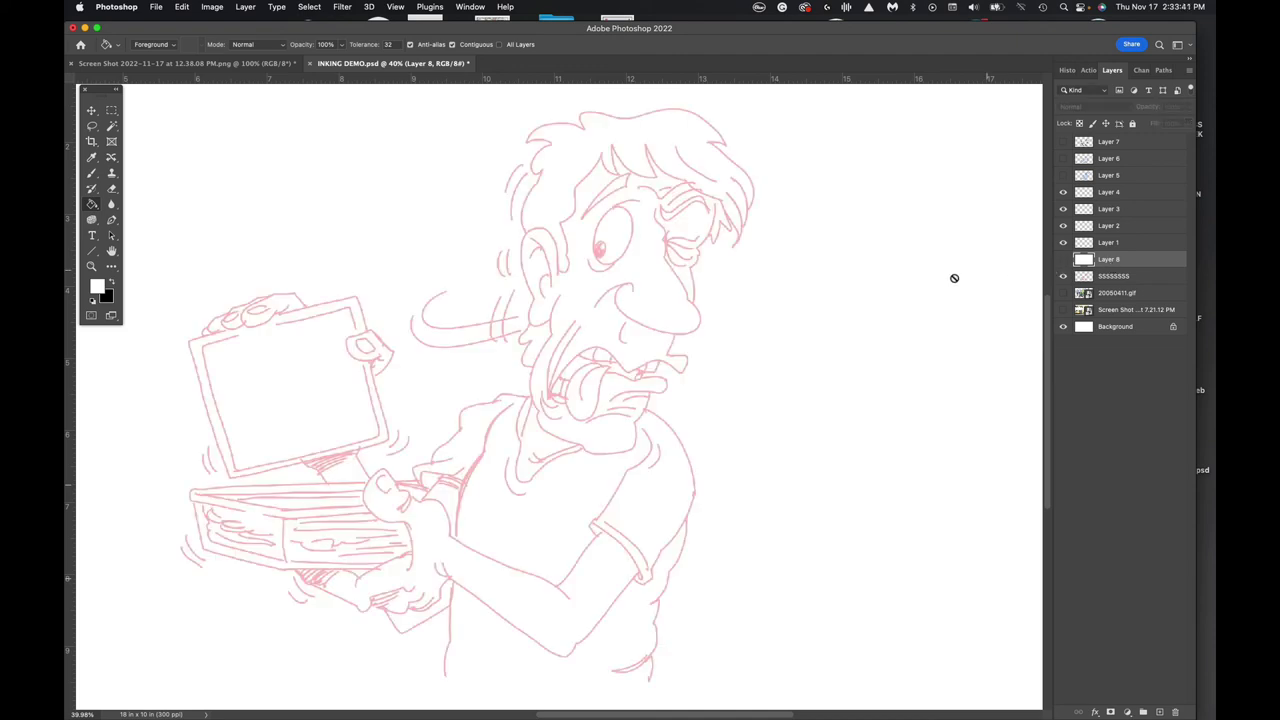
click(1110, 278)
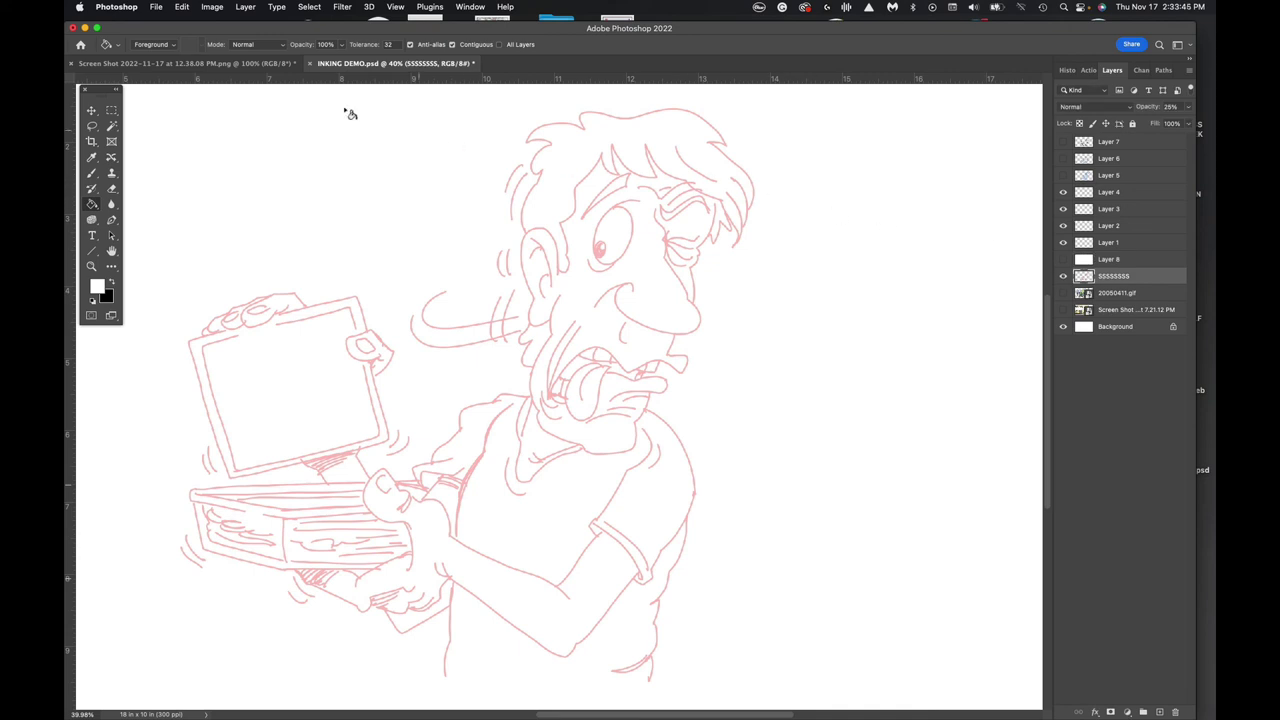
click(212, 7)
click(248, 18)
click(212, 7)
click(212, 7)
click(212, 7)
mouse_move(242, 8)
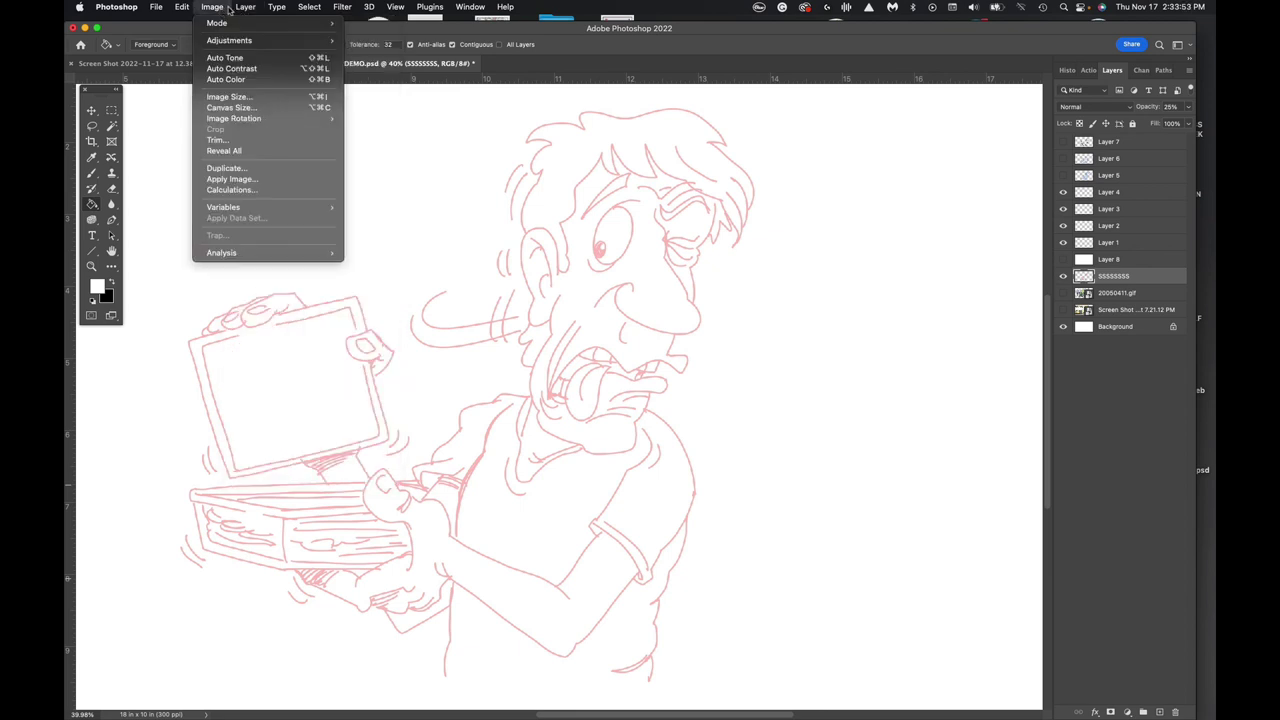
Duplicate the SSSSSSSS sketch layer, scale the copy to about 70% and move it right
click(265, 62)
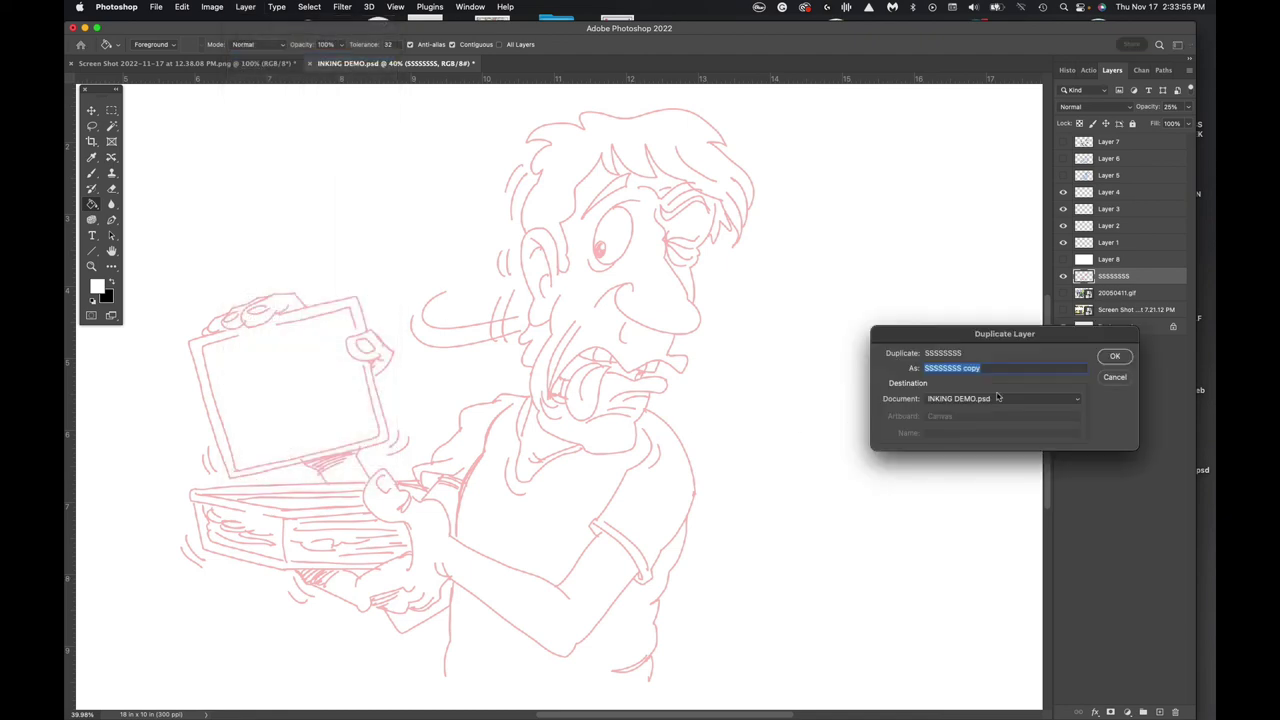
click(1113, 357)
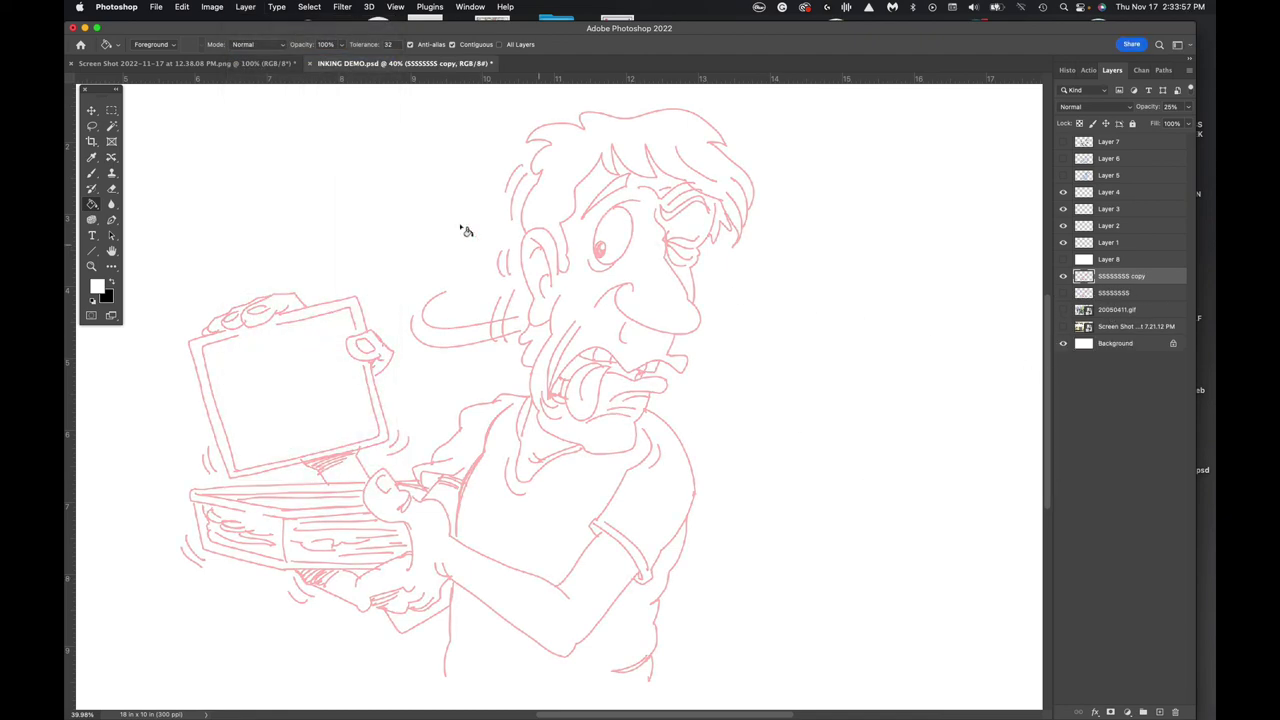
click(91, 110)
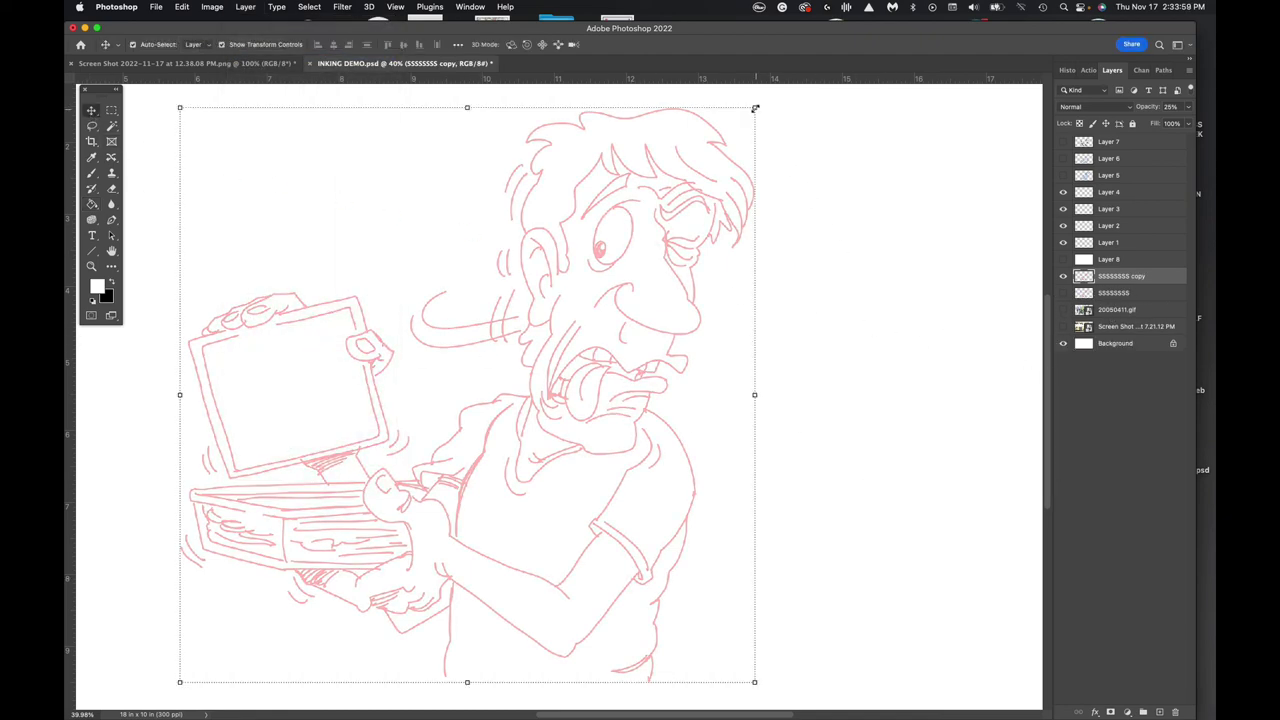
drag(755, 108, 585, 277)
mouse_move(615, 352)
mouse_down()
mouse_move(706, 313)
mouse_move(966, 271)
mouse_up()
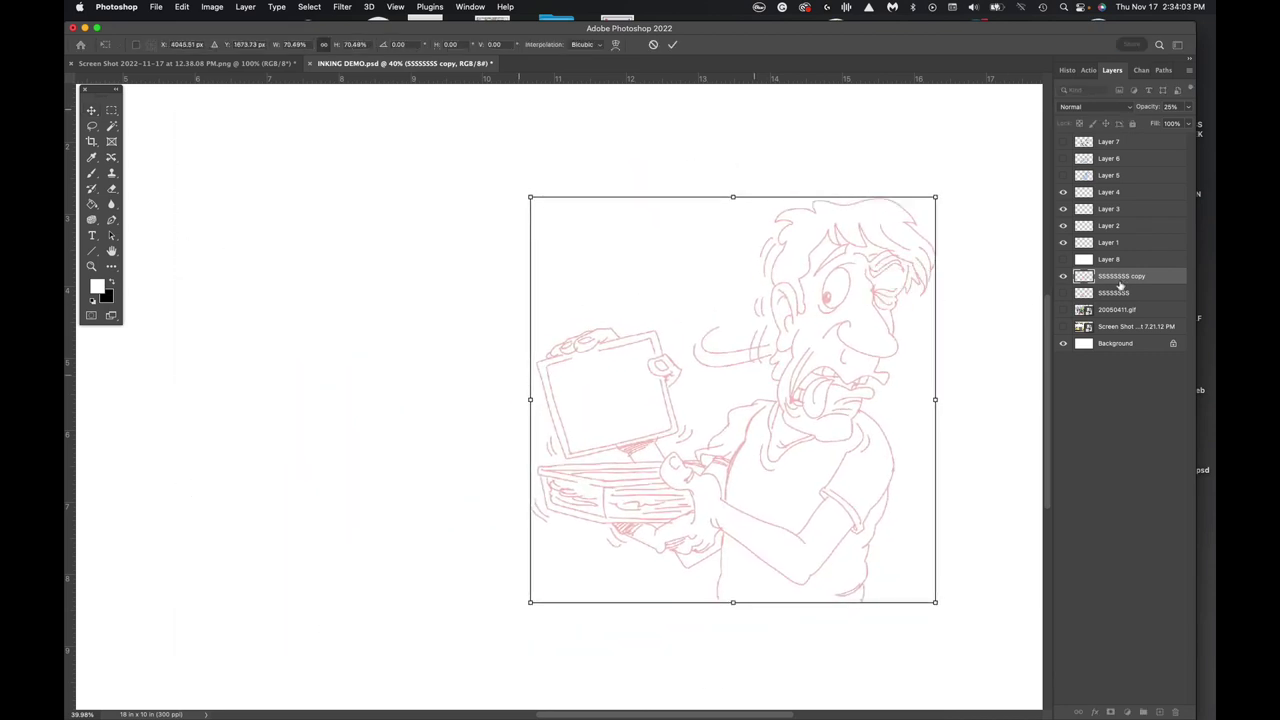
click(1107, 143)
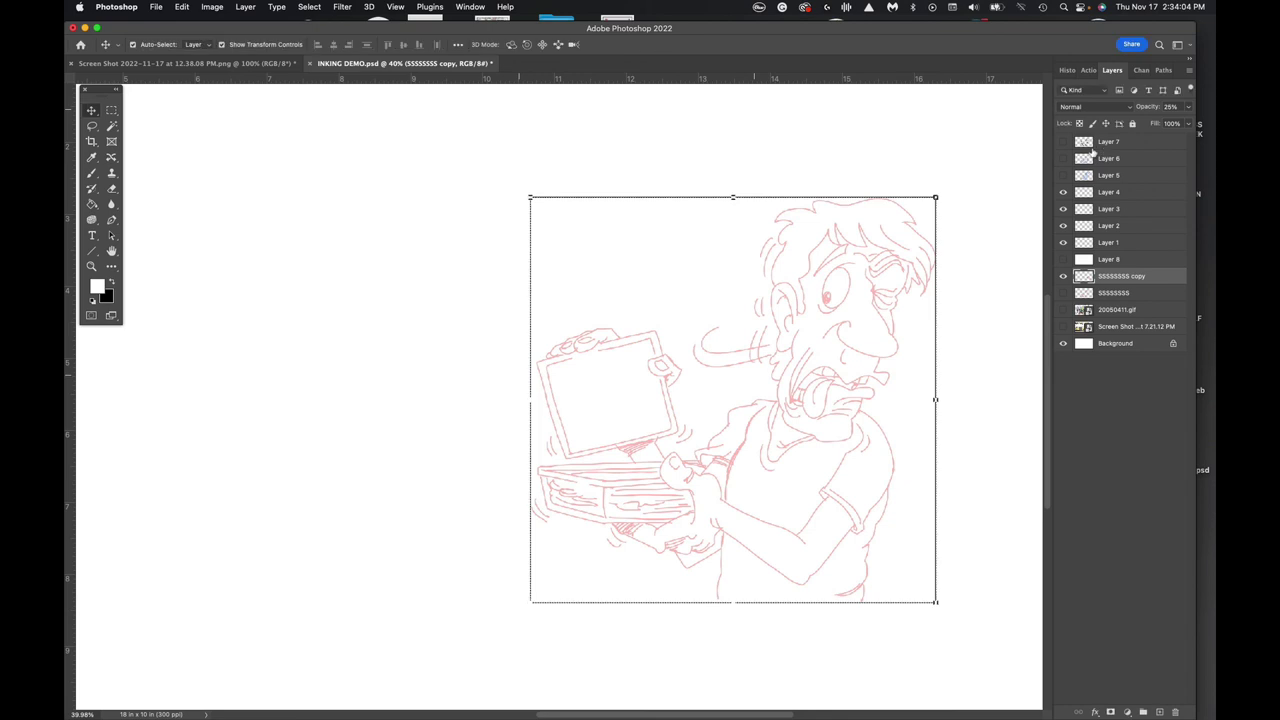
Duplicate Layer 7, hide the original, and scale the copy to 70% on the left
click(1063, 142)
click(245, 7)
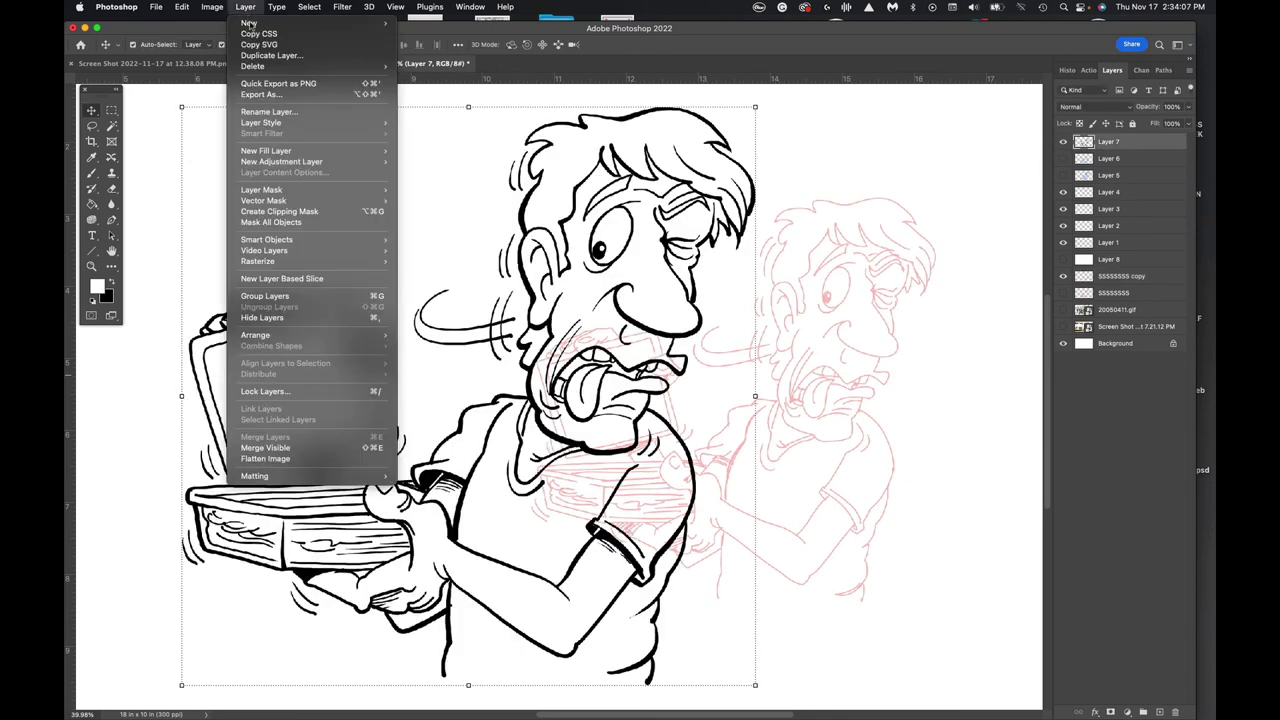
click(262, 60)
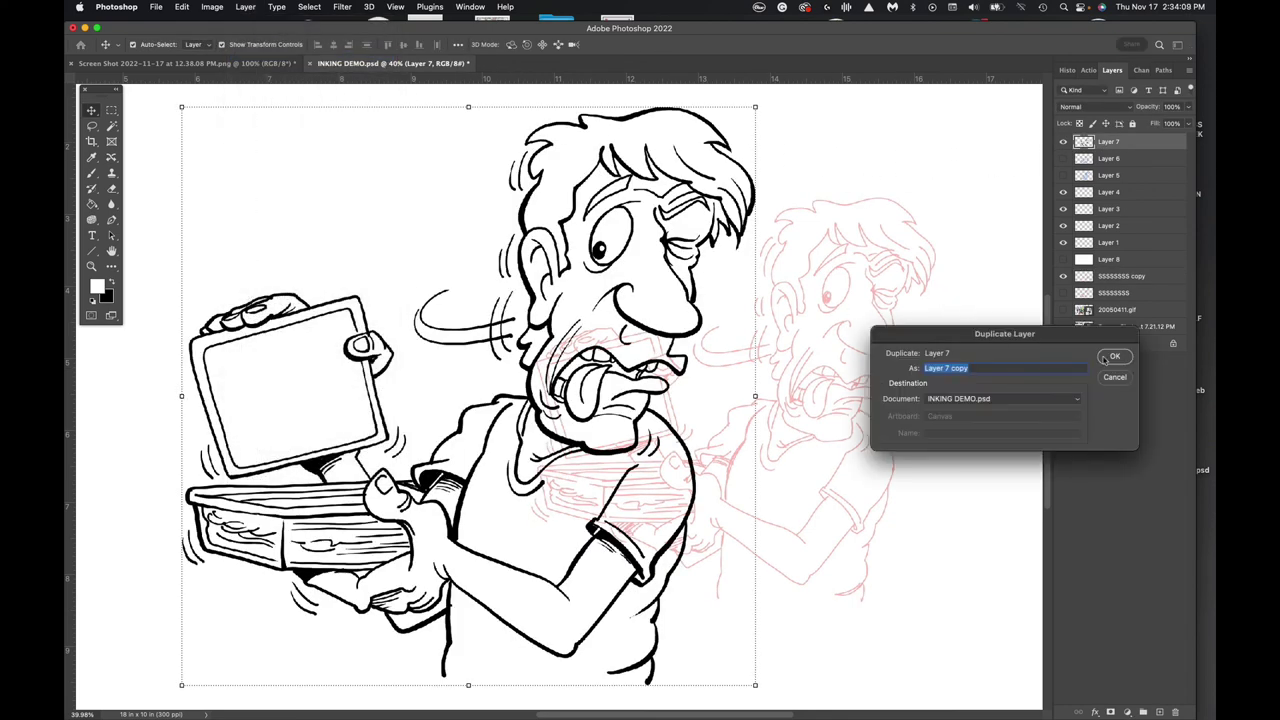
click(1114, 356)
click(1063, 158)
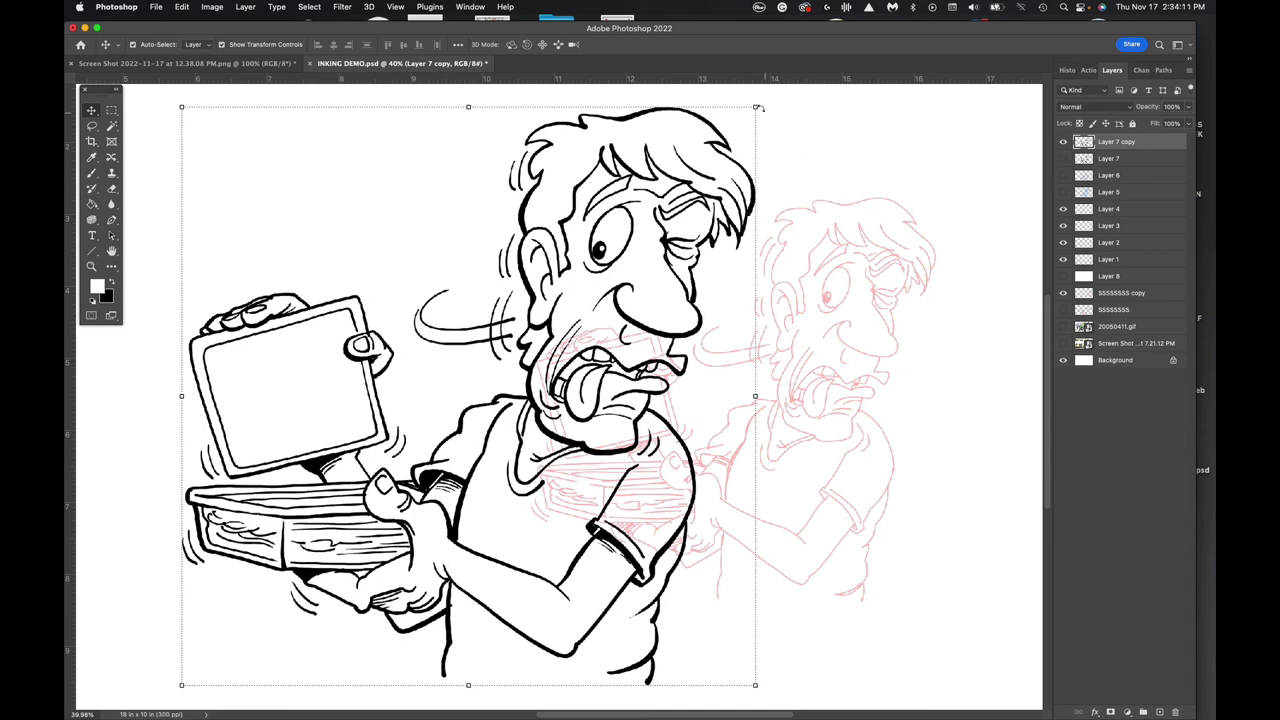
drag(755, 106, 549, 151)
drag(576, 385, 962, 418)
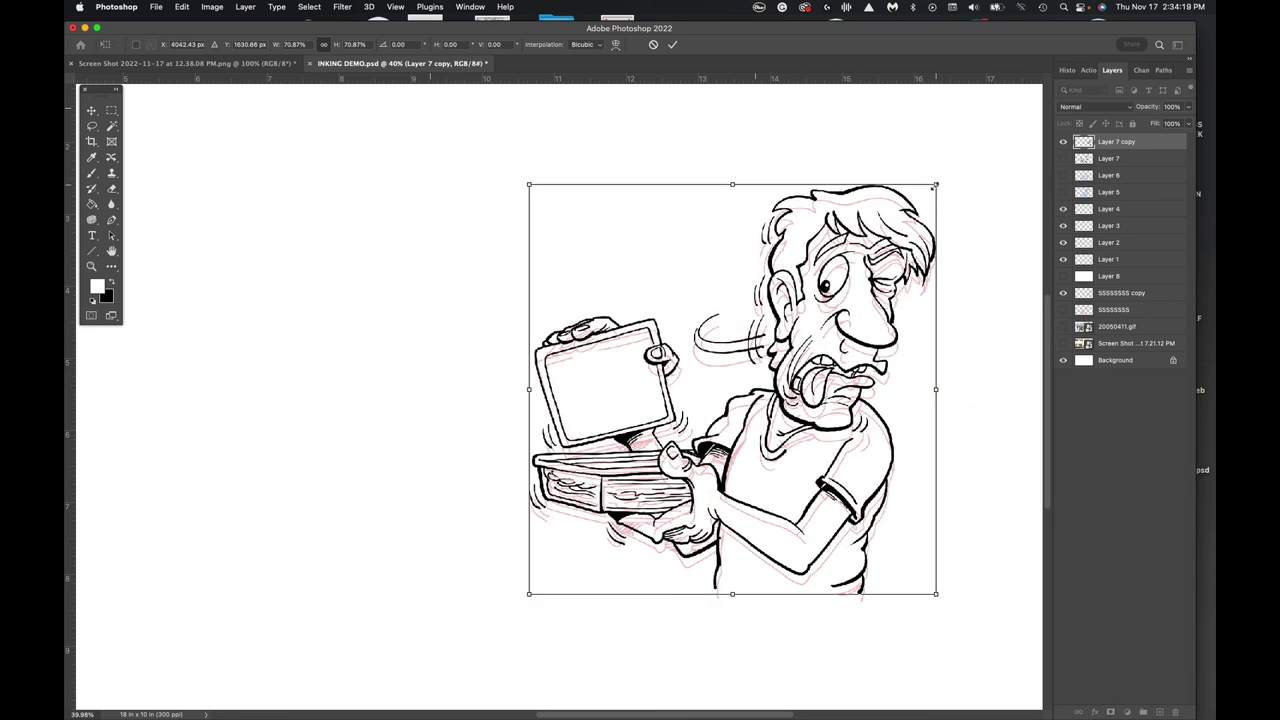
drag(935, 185, 928, 234)
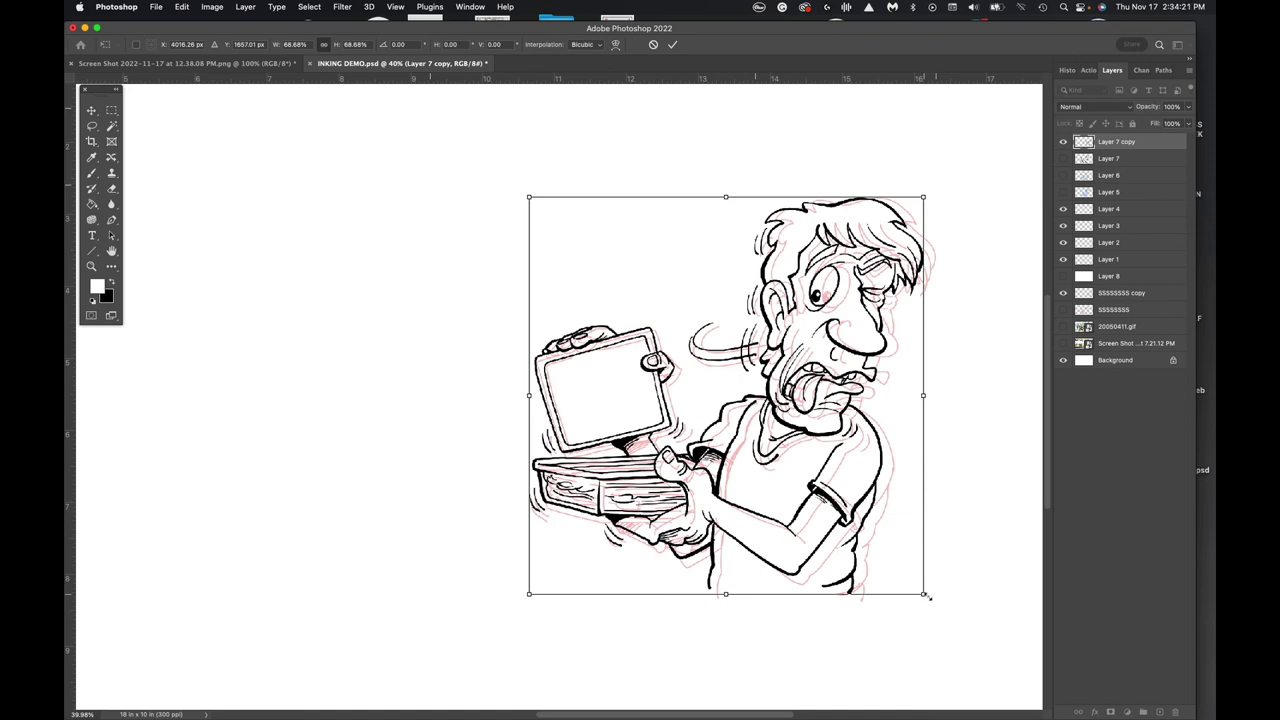
drag(928, 596, 932, 604)
drag(818, 444, 454, 459)
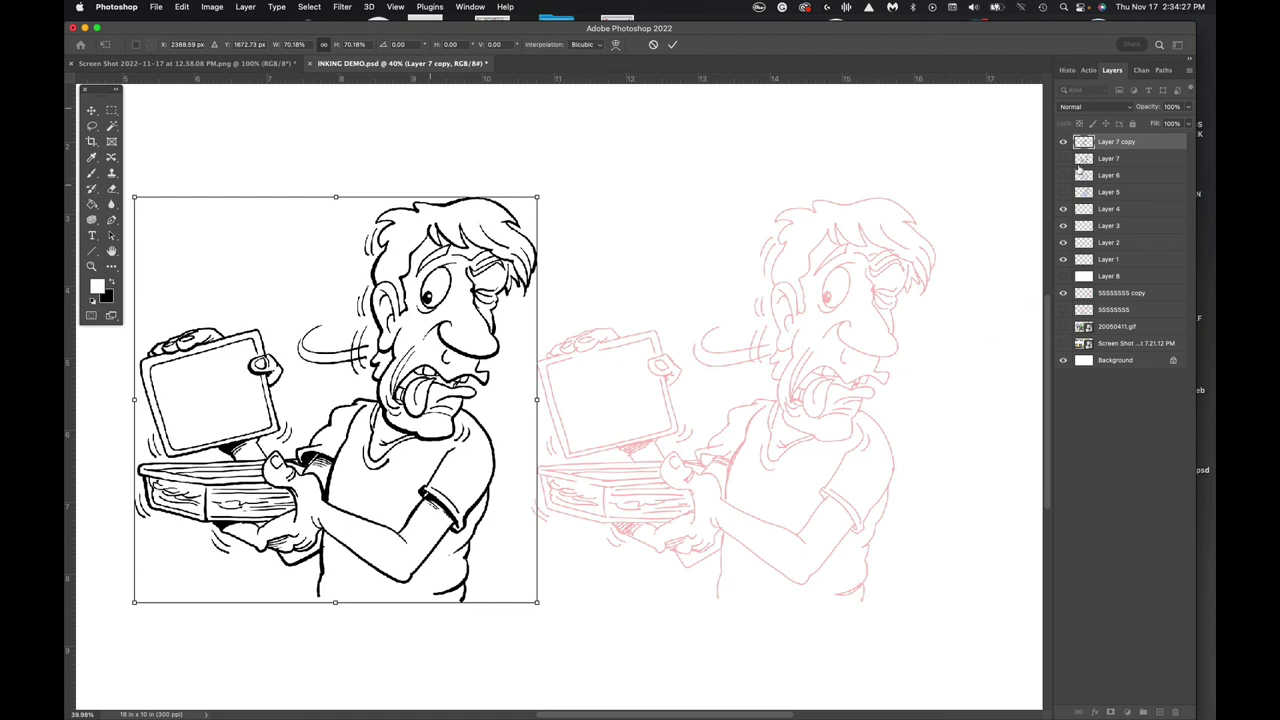
Commit the scaling, lock transparent pixels on SSSSSSSS copy and set its opacity to 100%
key(Return)
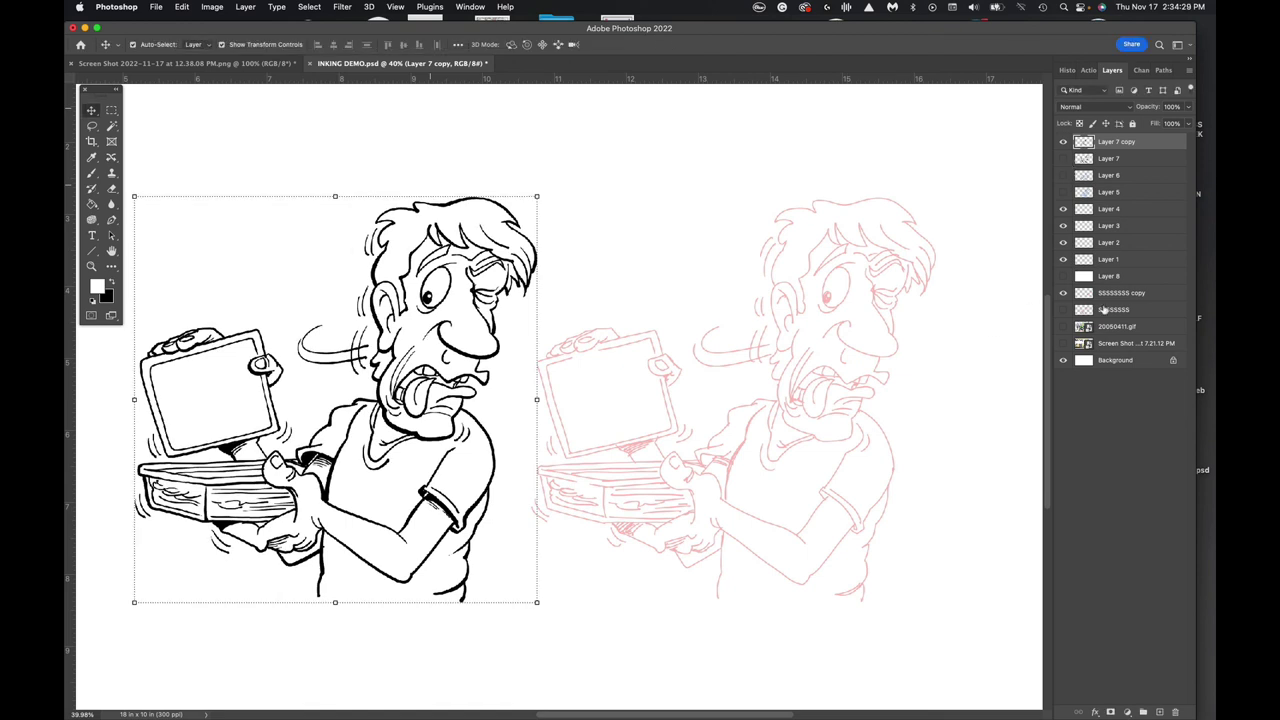
click(1110, 292)
click(1079, 123)
key(b)
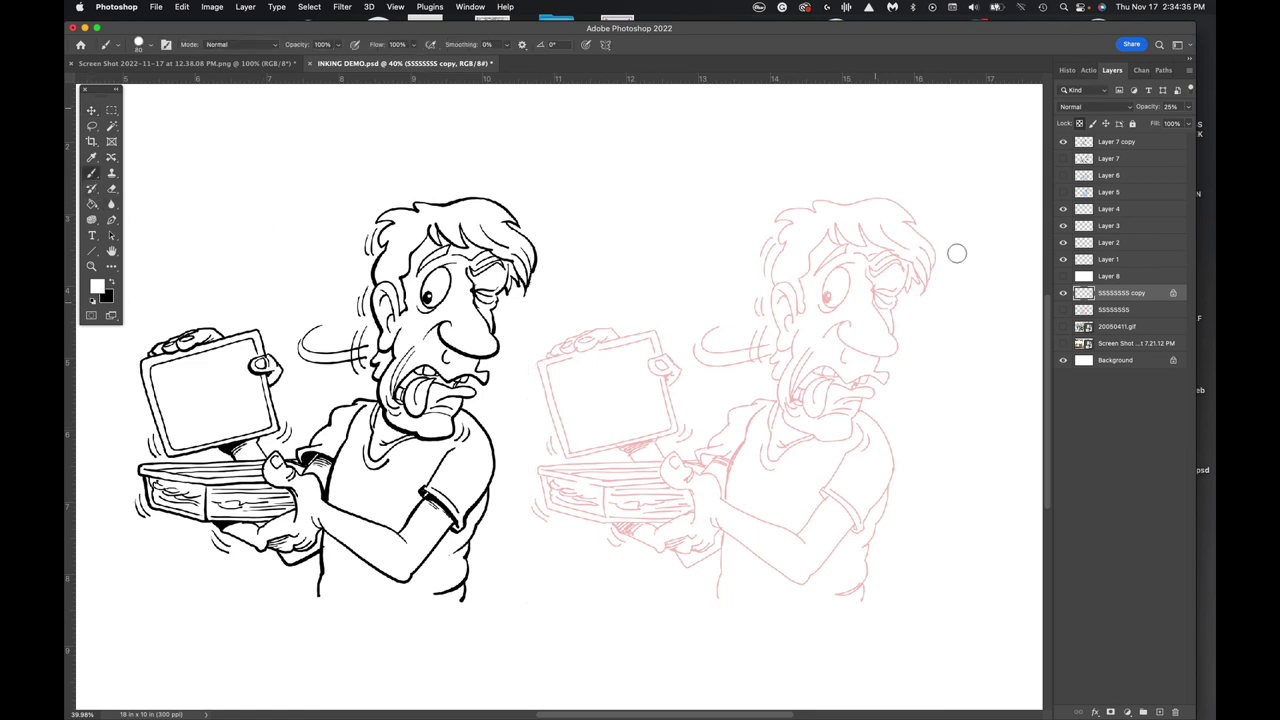
click(1187, 107)
drag(1146, 121, 1187, 121)
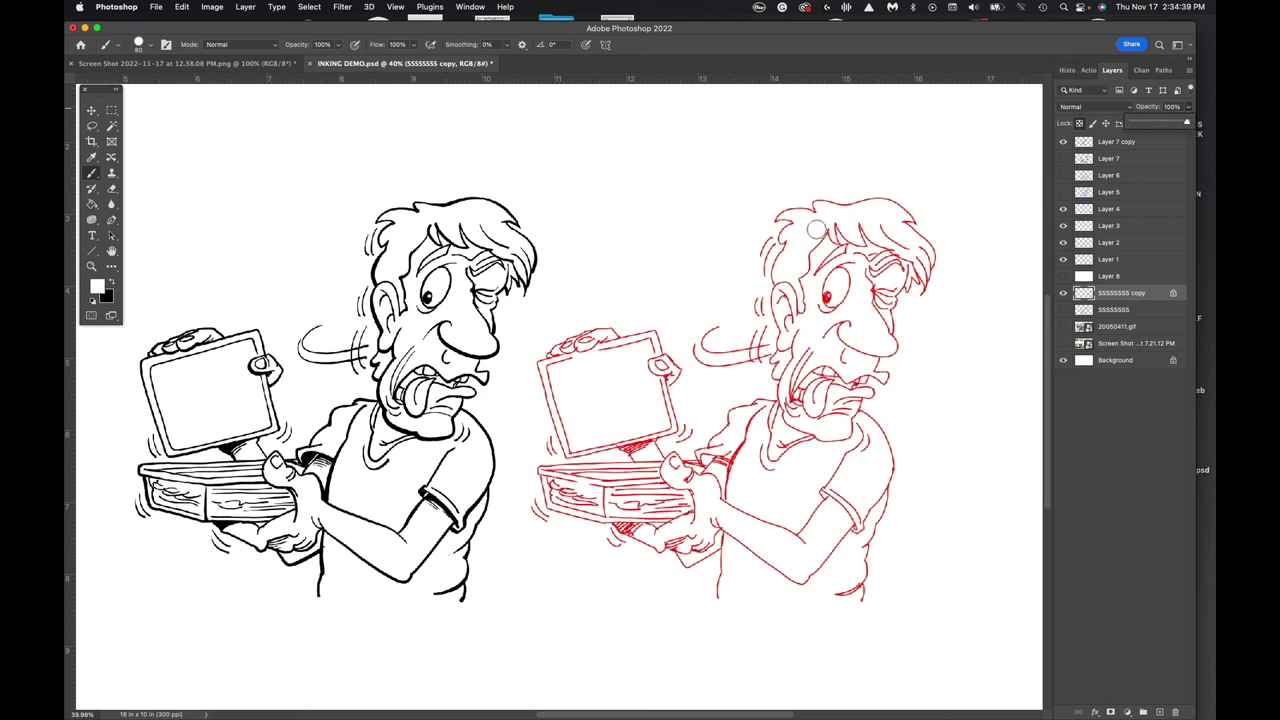
Paint over the sketch copy's lines in black with a 300 px brush
key(bracketright)
key(bracketright)
key(bracketright)
key(bracketright)
key(bracketright)
key(bracketright)
key(bracketright)
key(bracketright)
drag(748, 229, 836, 213)
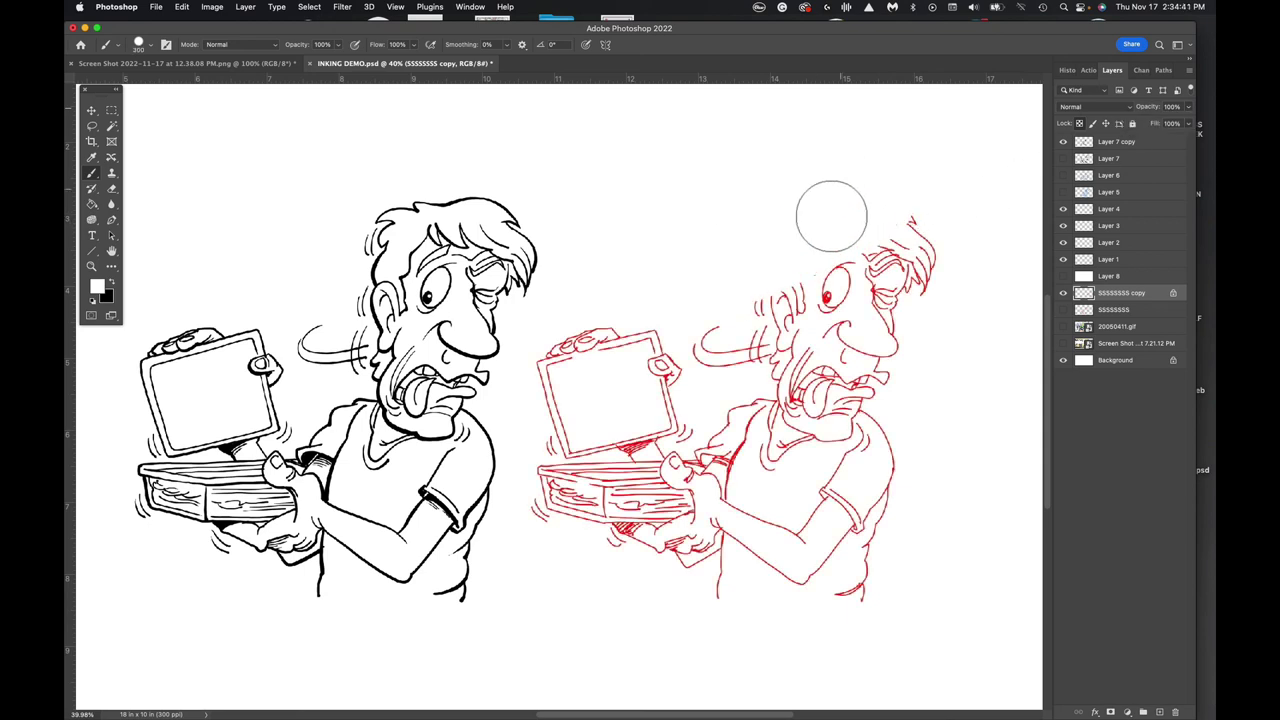
key(super+z)
key(x)
mouse_move(822, 195)
mouse_down()
mouse_move(858, 228)
mouse_move(826, 270)
mouse_move(867, 285)
mouse_move(789, 355)
mouse_move(868, 355)
mouse_move(820, 430)
mouse_move(940, 428)
mouse_move(896, 551)
mouse_move(829, 575)
mouse_move(649, 590)
mouse_move(605, 563)
mouse_move(635, 342)
mouse_move(557, 345)
mouse_move(507, 433)
mouse_up()
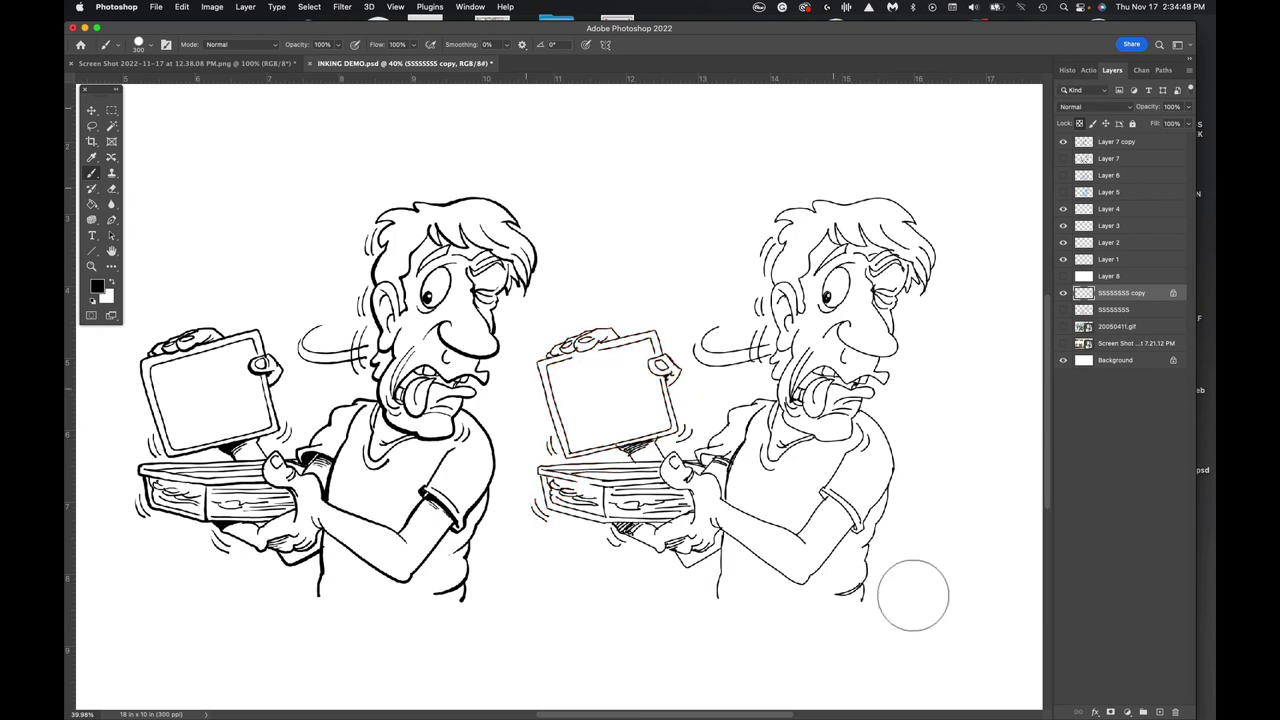
click(91, 110)
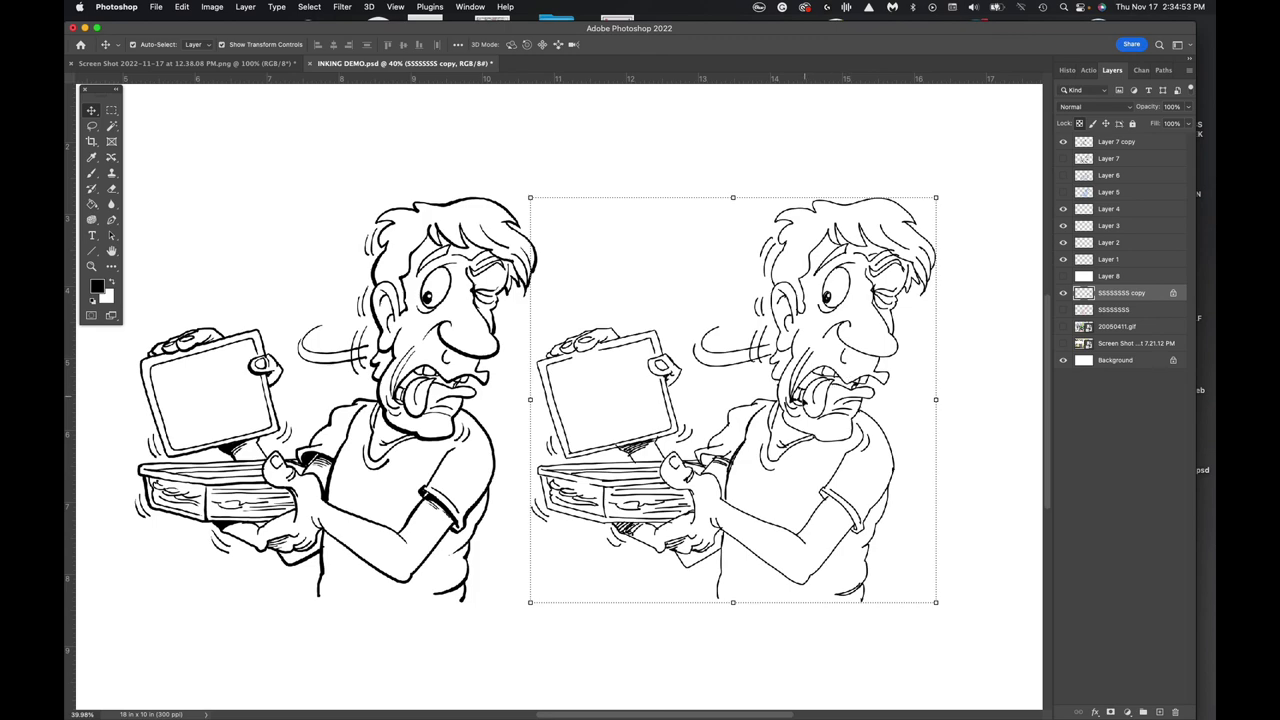
Nudge the thin-line SSSSSSSS copy left, down and up so it aligns beside the inked figure
drag(795, 398, 806, 390)
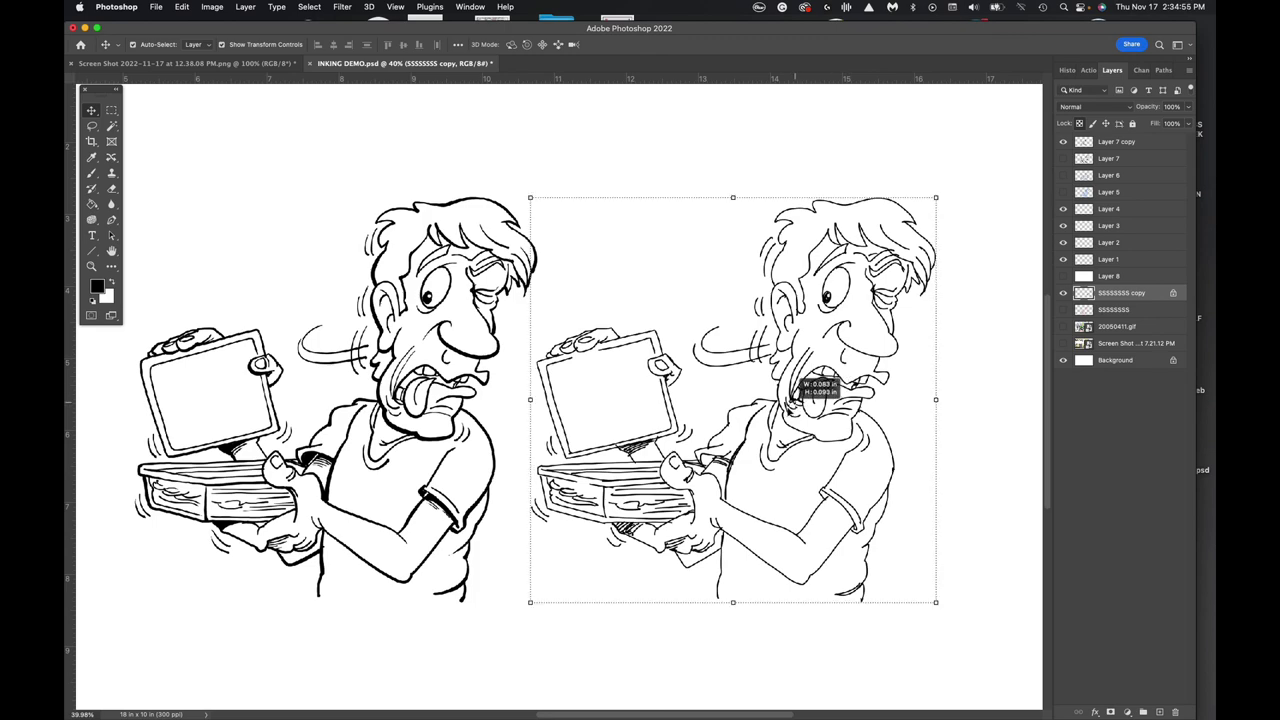
drag(800, 382, 795, 390)
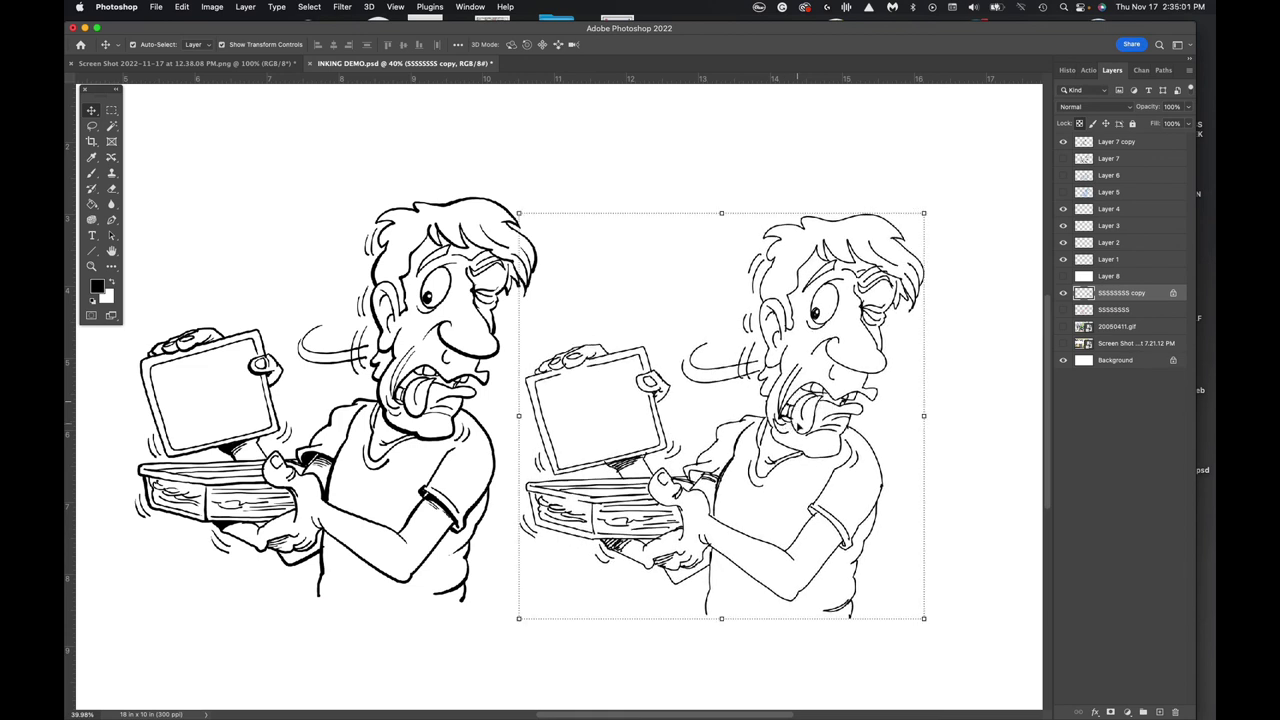
click(459, 211)
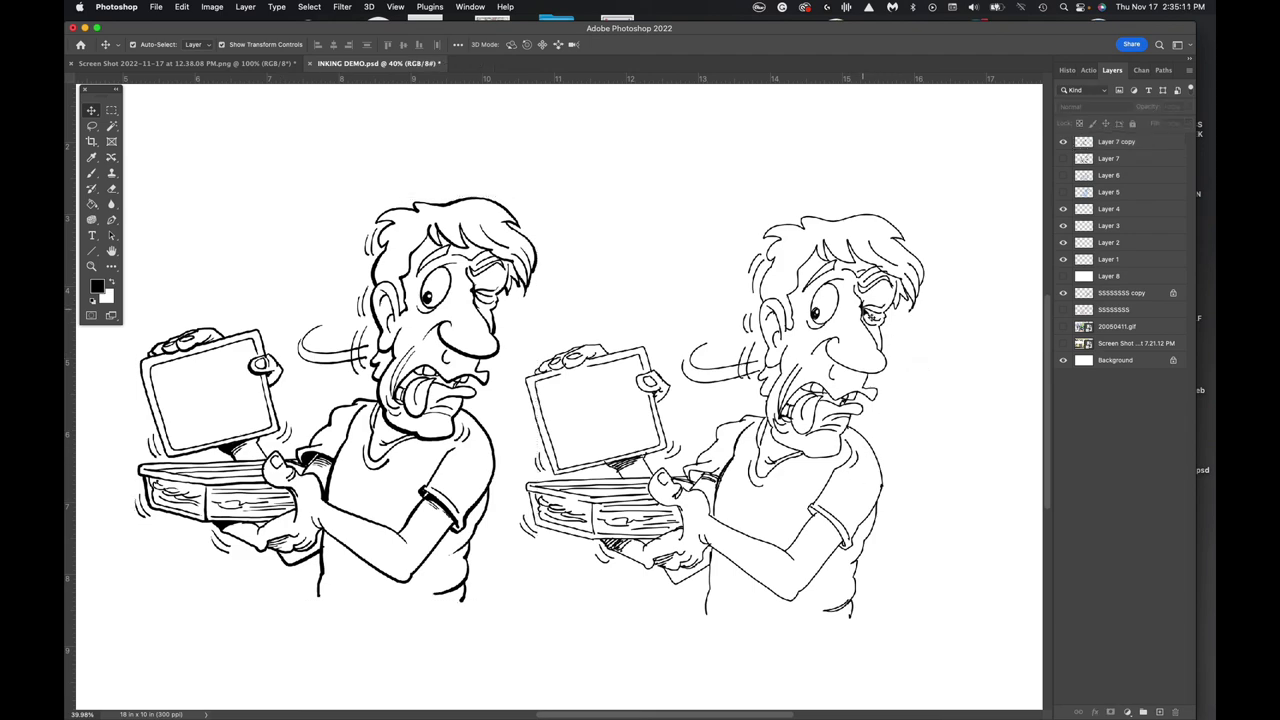
drag(870, 316, 872, 284)
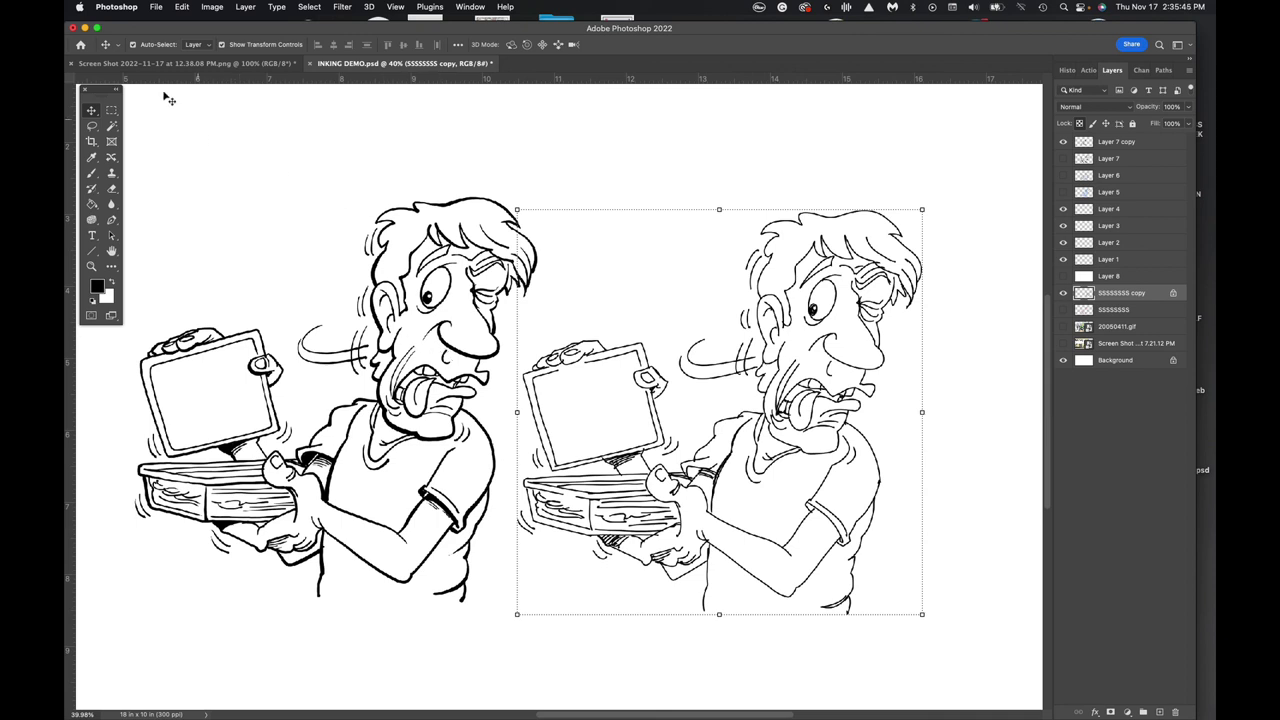
drag(147, 26, 151, 19)
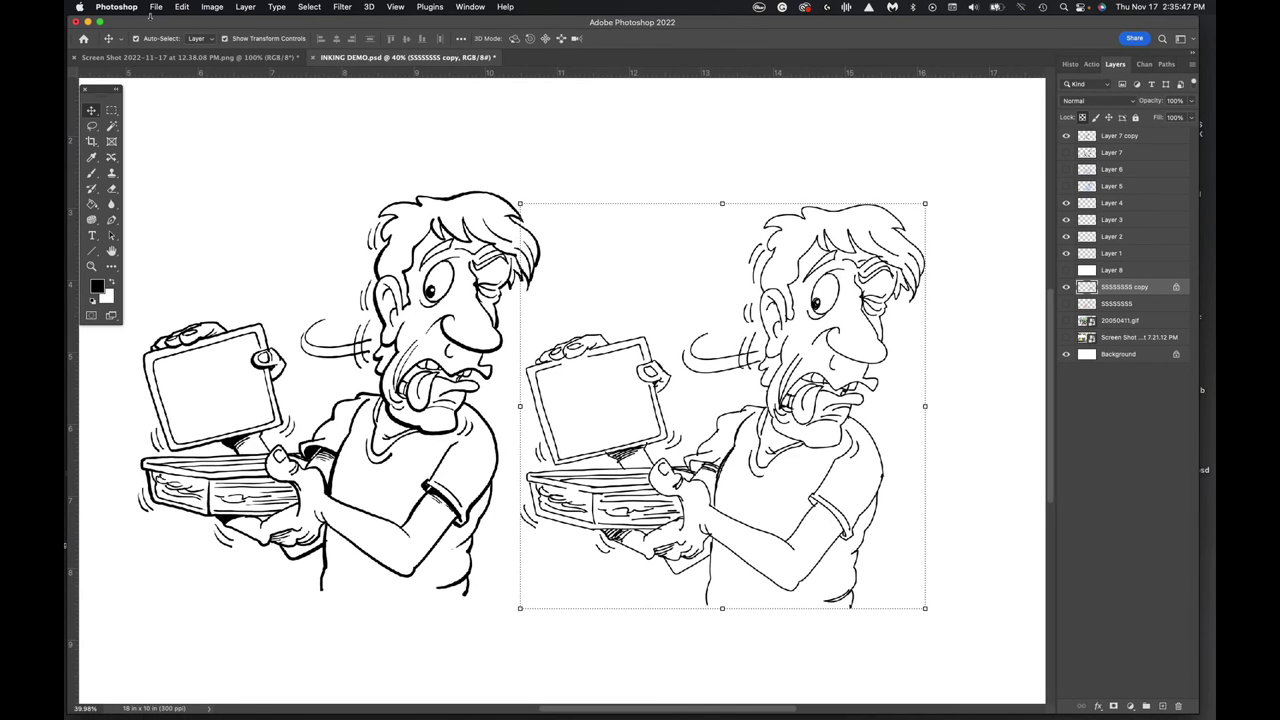
drag(104, 88, 101, 89)
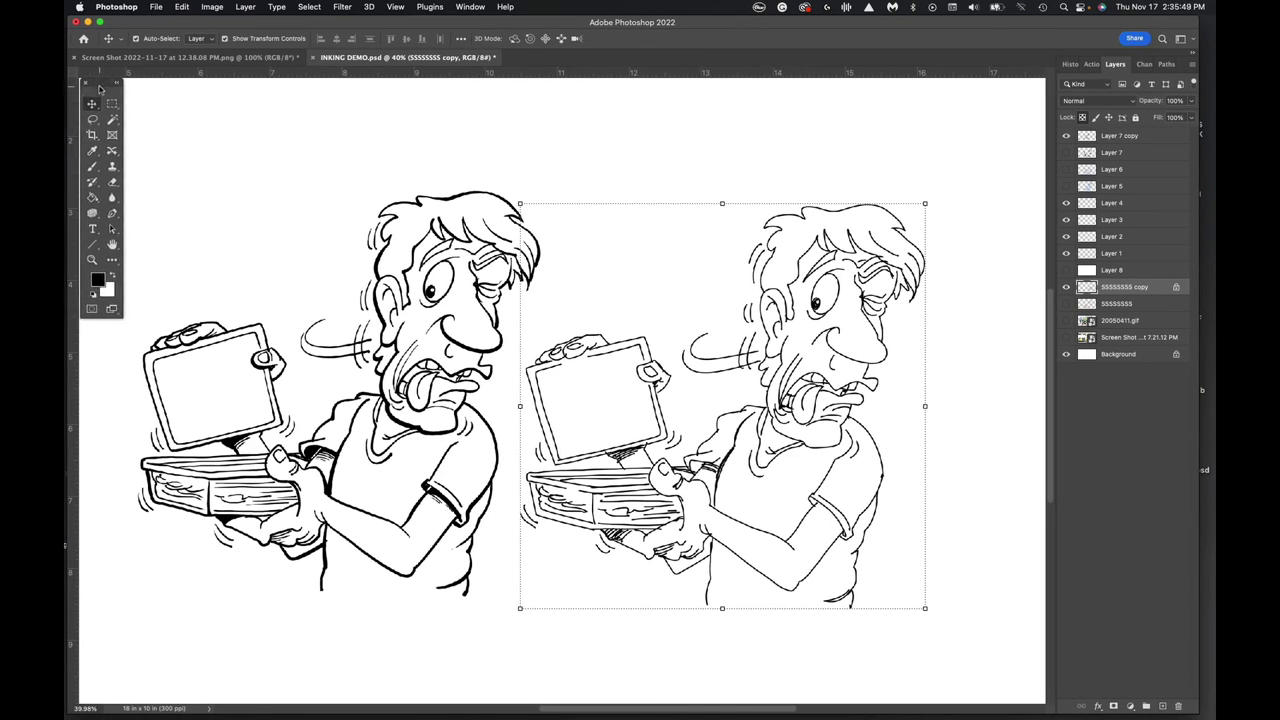